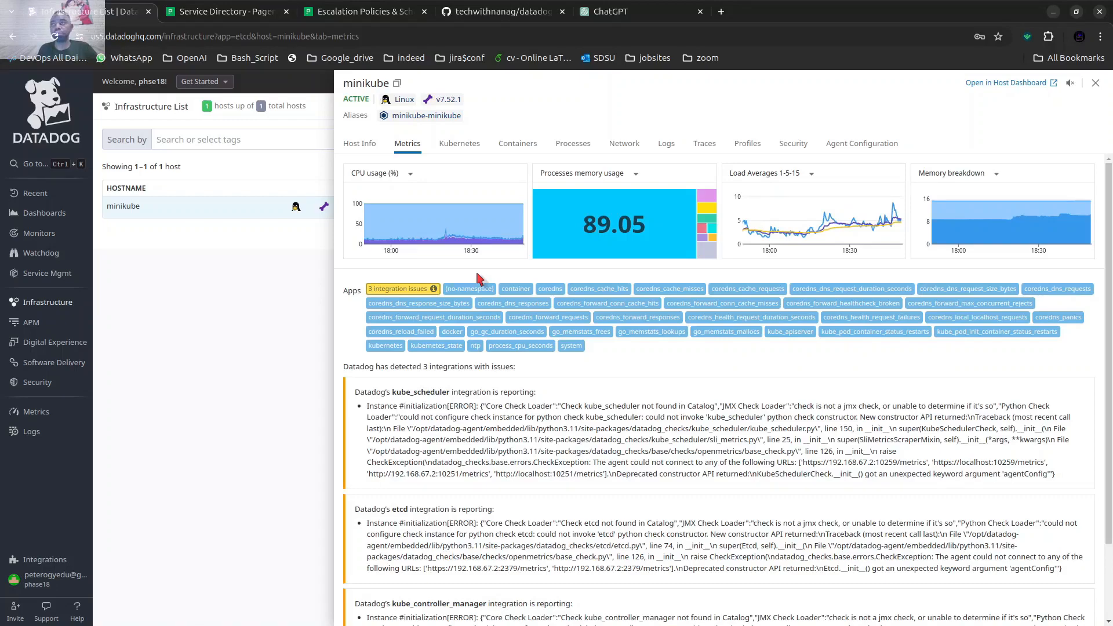
Review the minikube host's Kubernetes pods, containers, processes and logs from the infrastructure list, closing the host details when done.
left_click(297, 242)
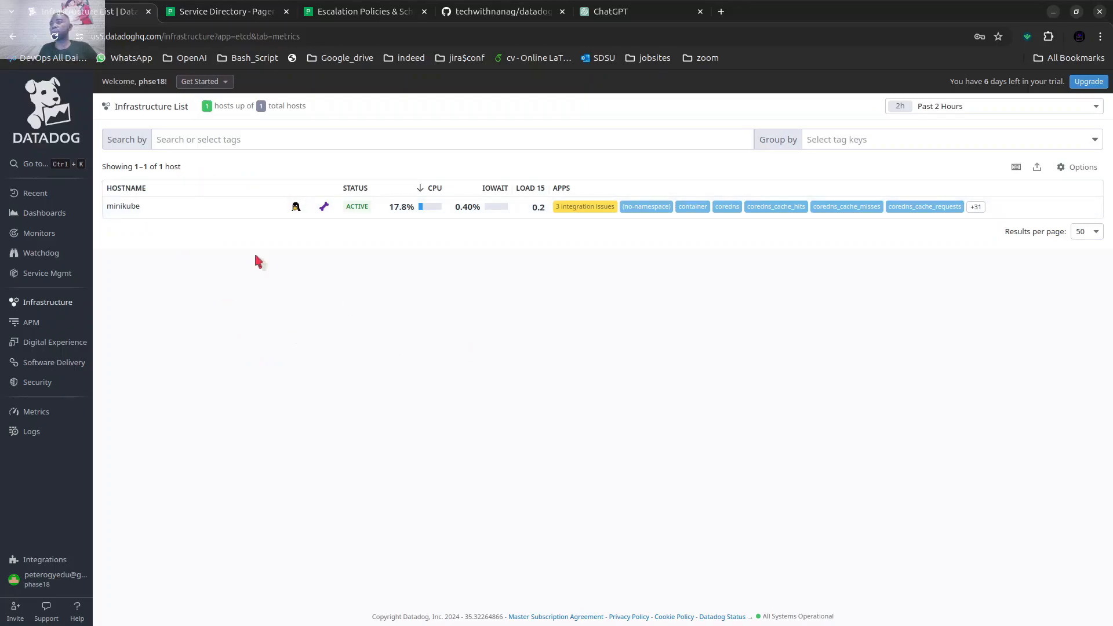
left_click(204, 212)
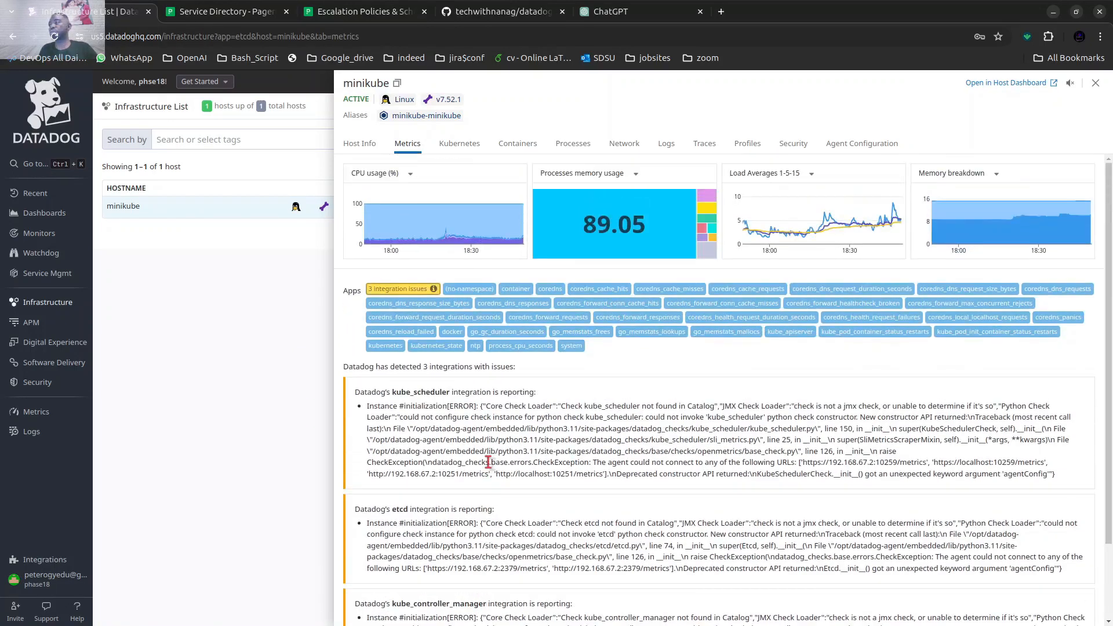
left_click(451, 150)
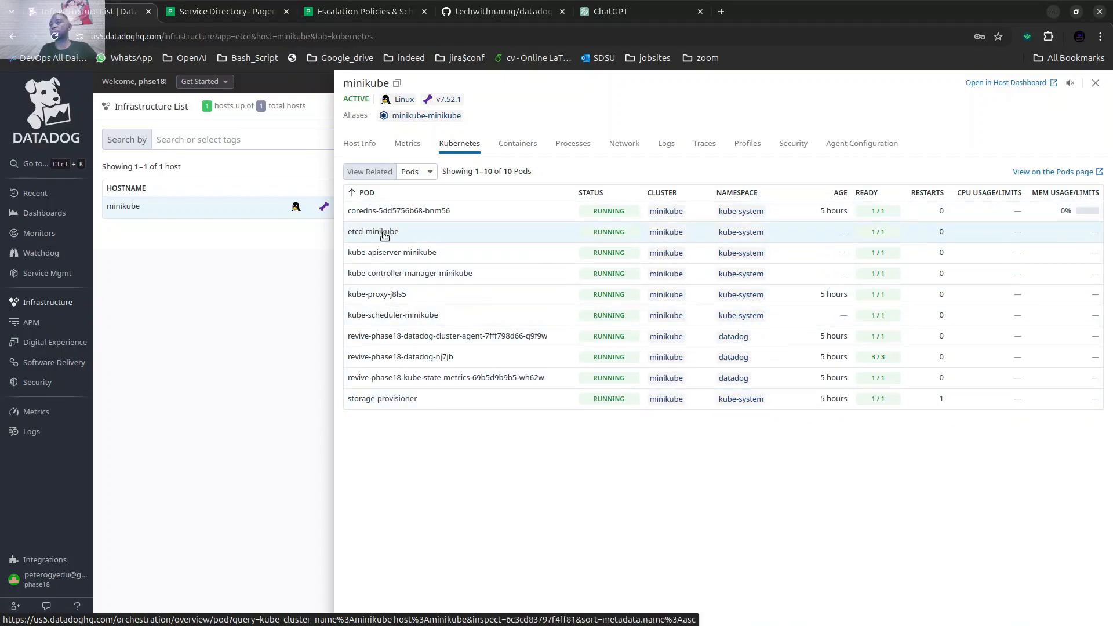
left_click(519, 145)
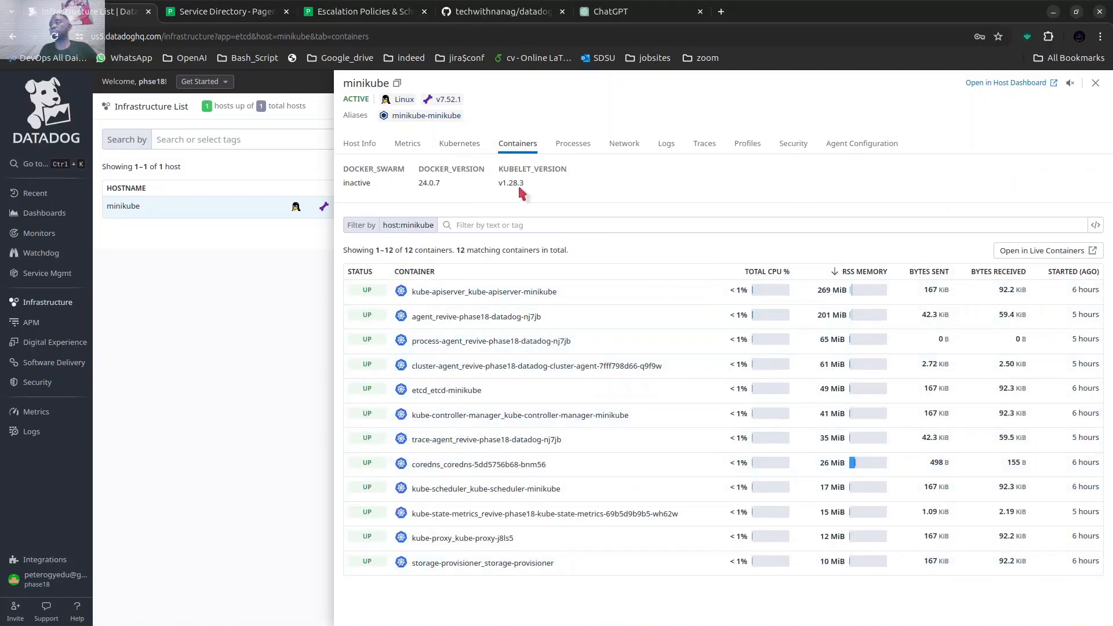
left_click(573, 145)
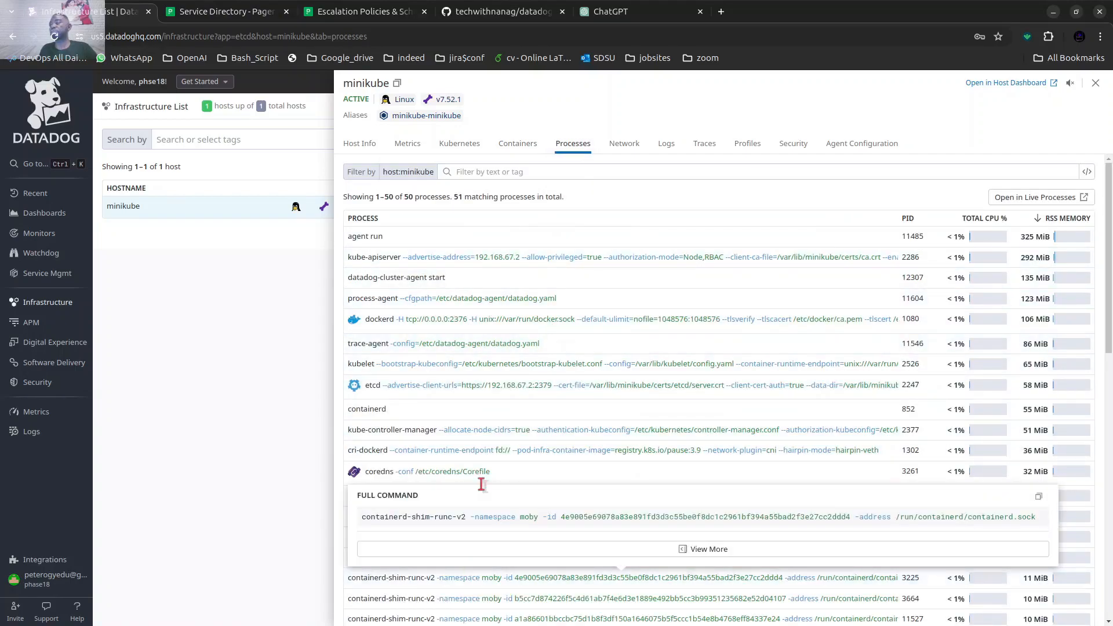
left_click(674, 152)
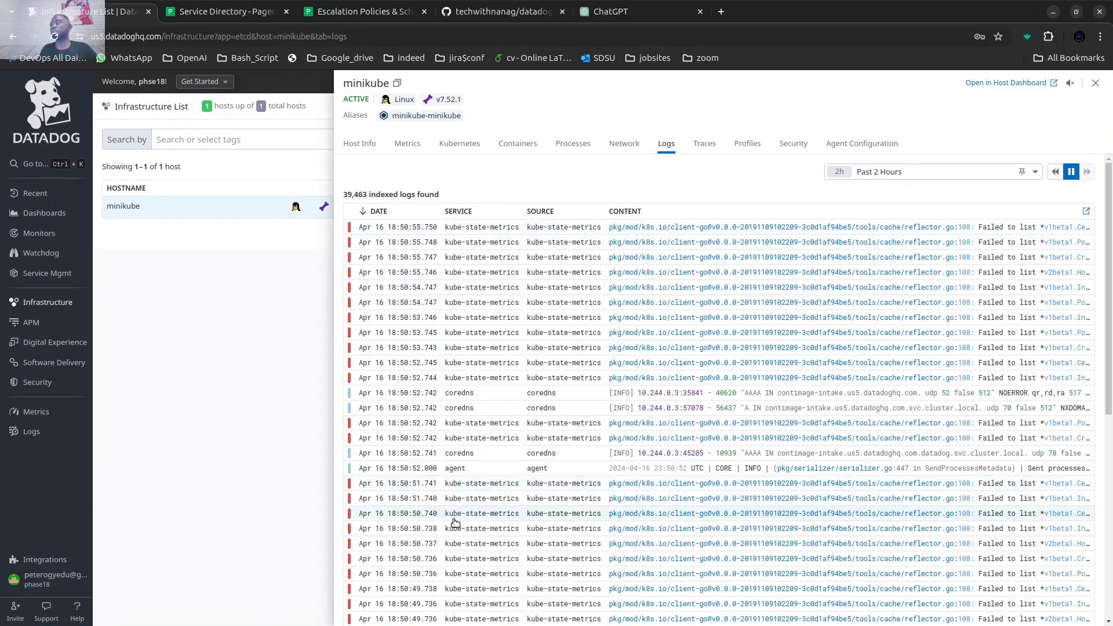
left_click(270, 419)
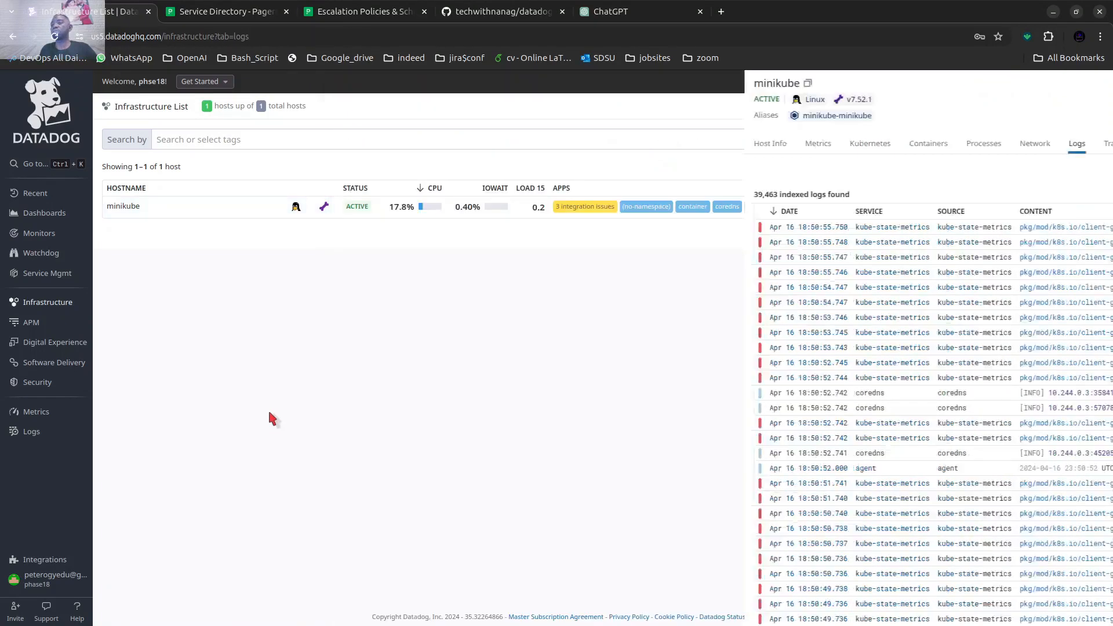
Switch to the Datadog-PagerDuty notebook and review its "Datadog-PagerDuty integration-slack" title.
mouse_move(479, 625)
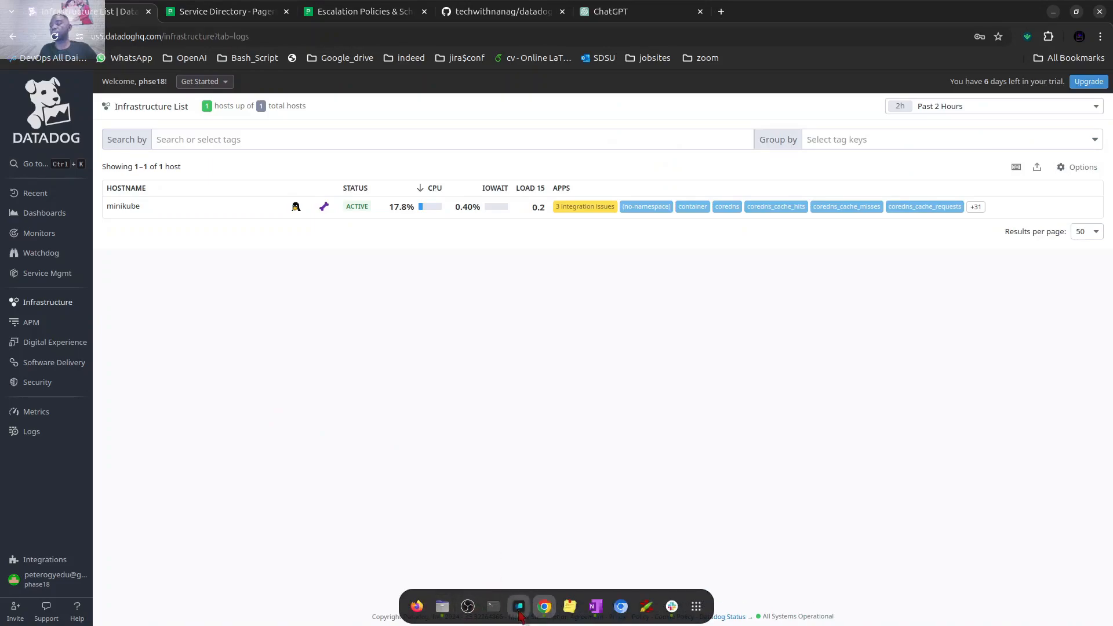
left_click(520, 612)
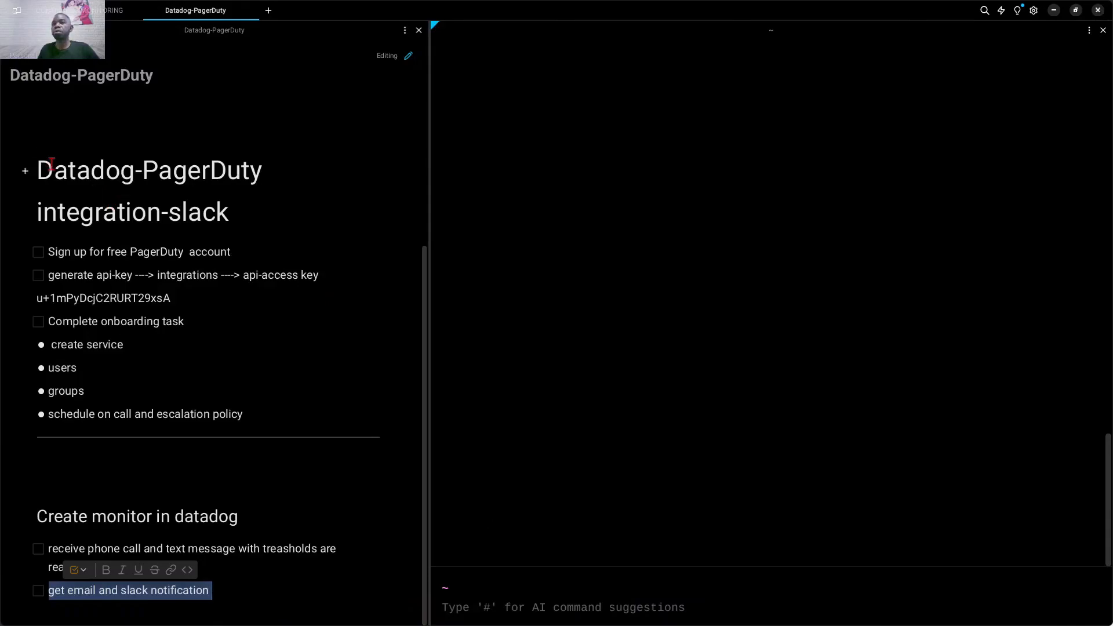
left_click_drag(44, 164, 54, 204)
left_click(235, 214)
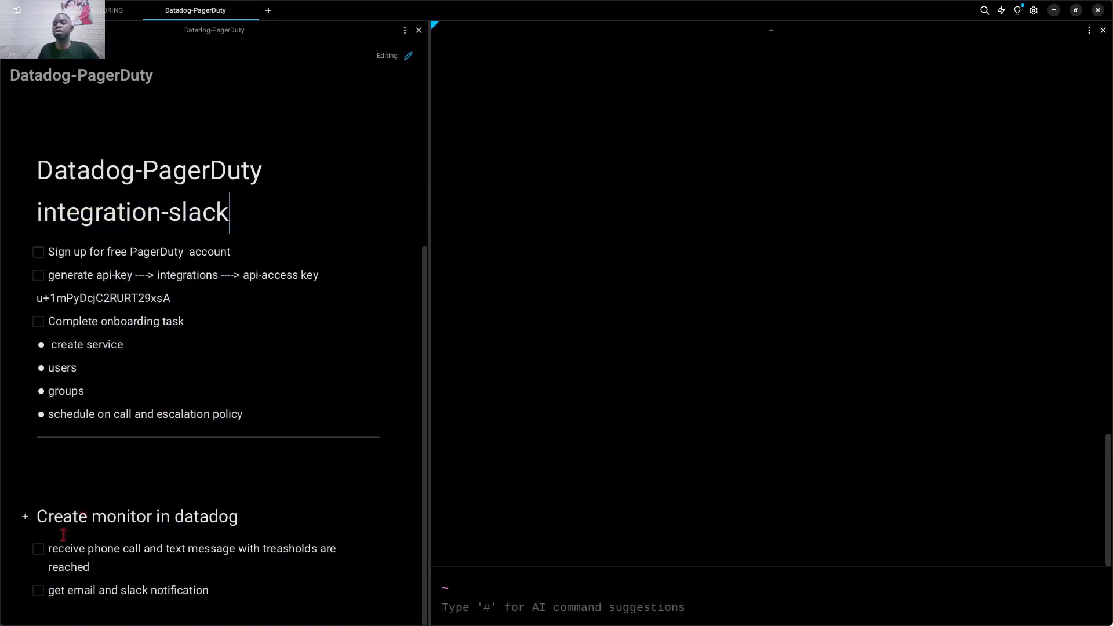
Review the "Create monitor in datadog" section of the notes, including its phone call, text message, email and Slack notification items.
left_click_drag(40, 518, 239, 518)
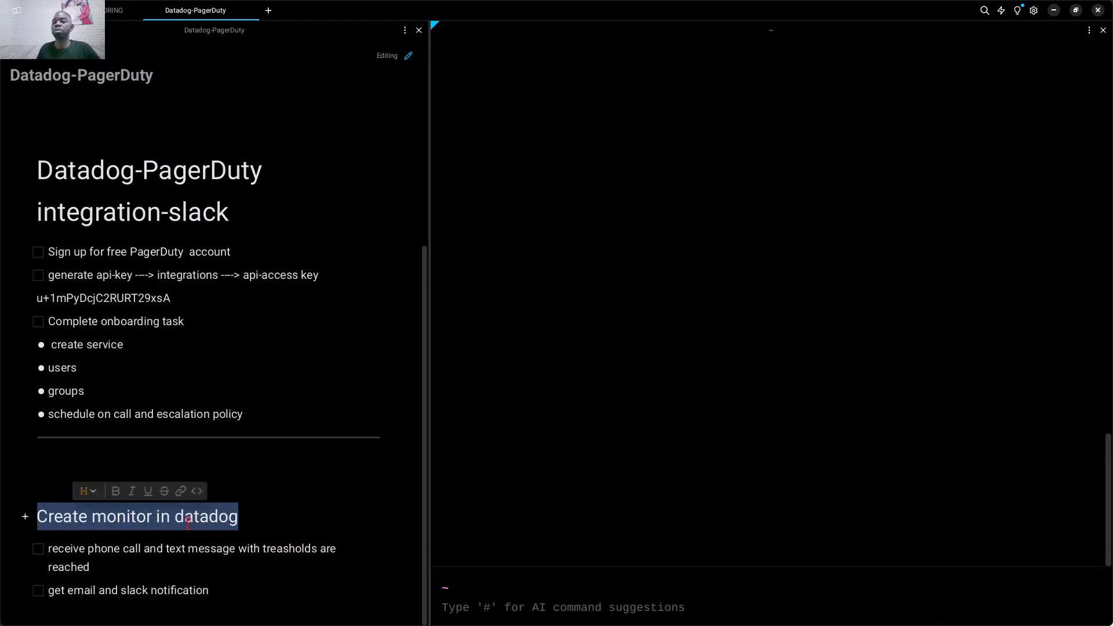
left_click(318, 548)
left_click_drag(318, 549, 258, 550)
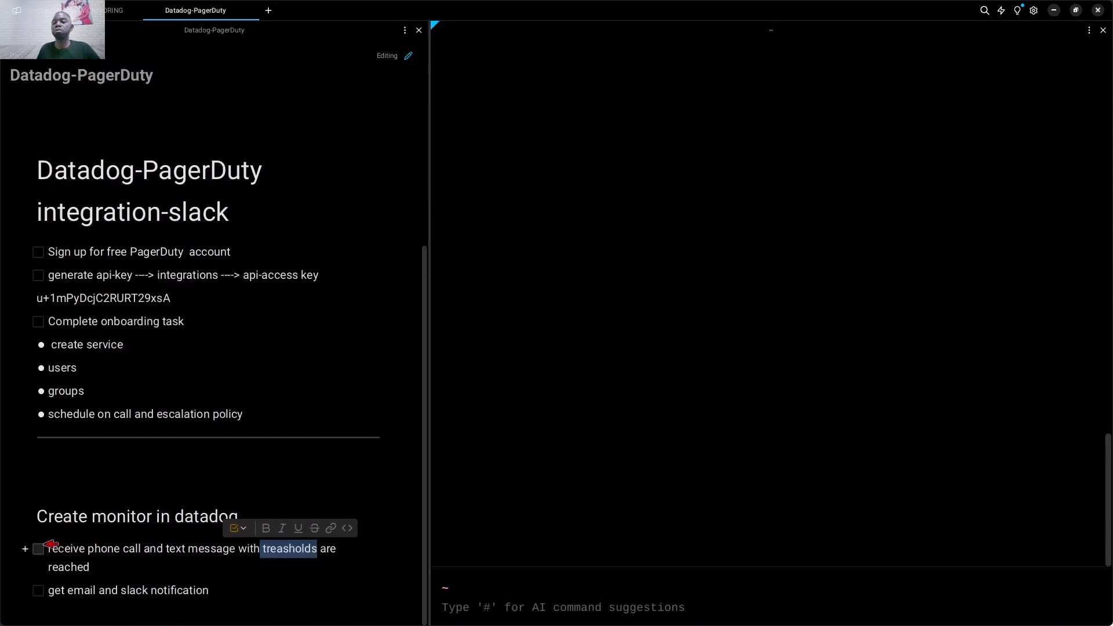
left_click_drag(49, 549, 194, 552)
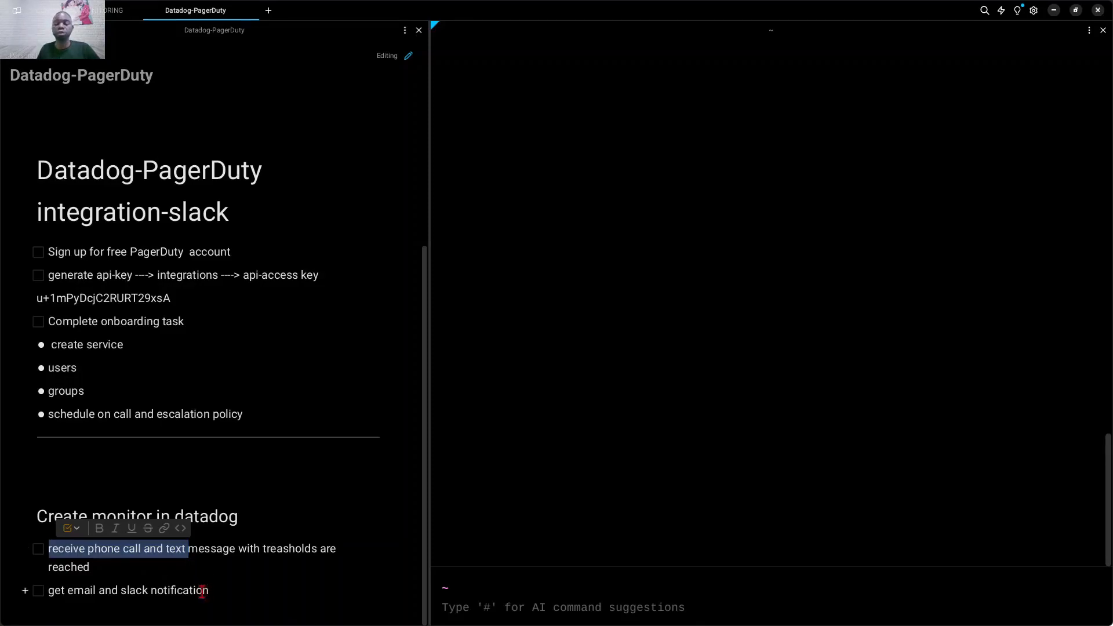
left_click(219, 523)
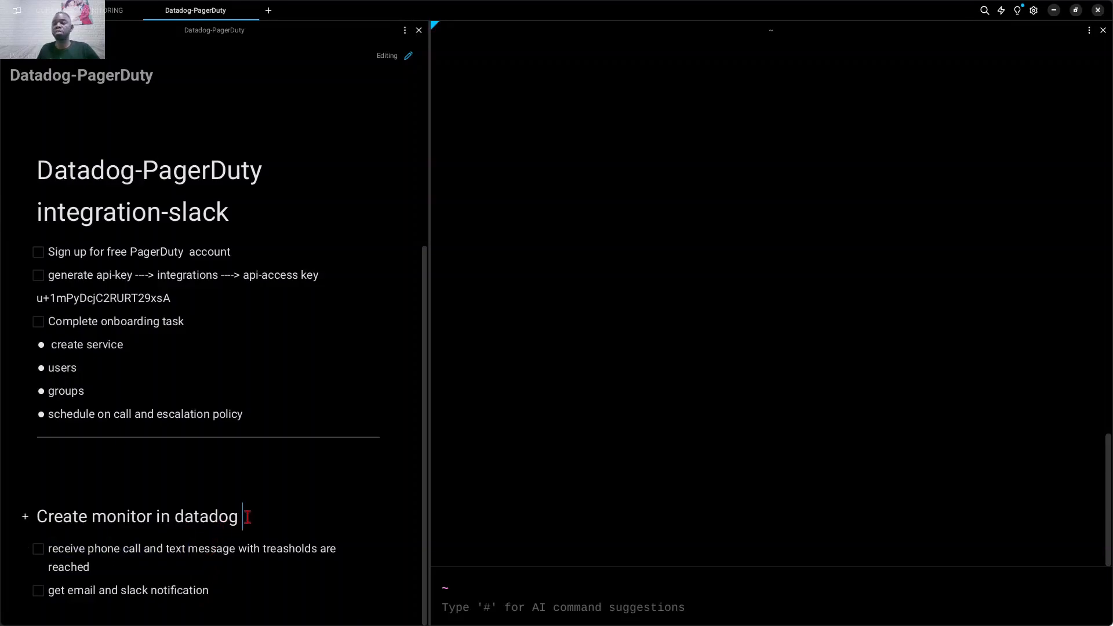
left_click_drag(246, 517, 41, 516)
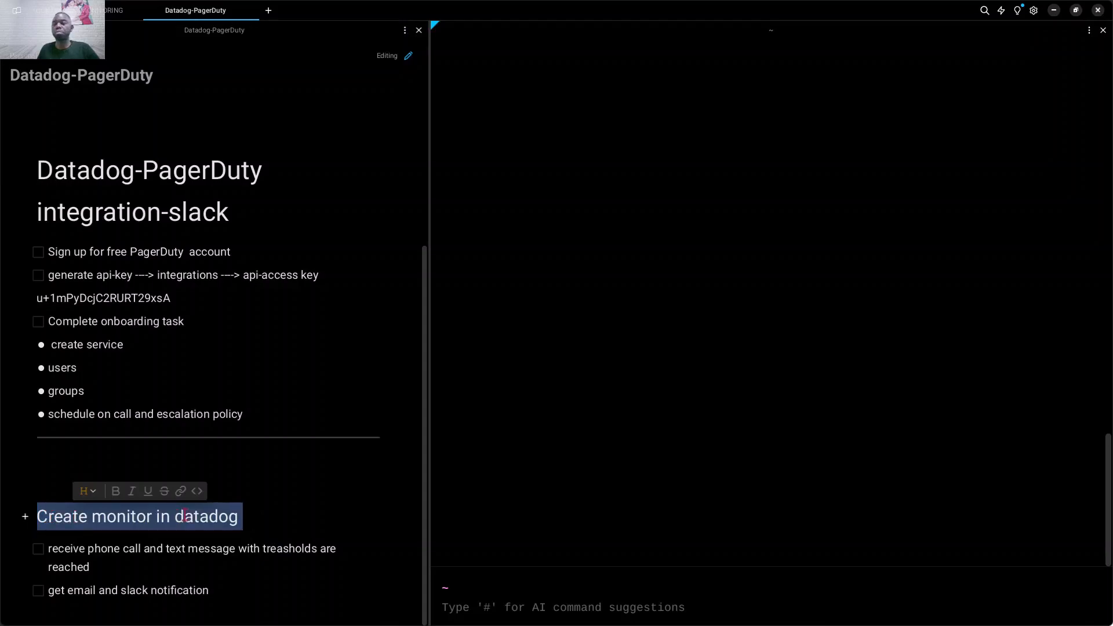
left_click(241, 521)
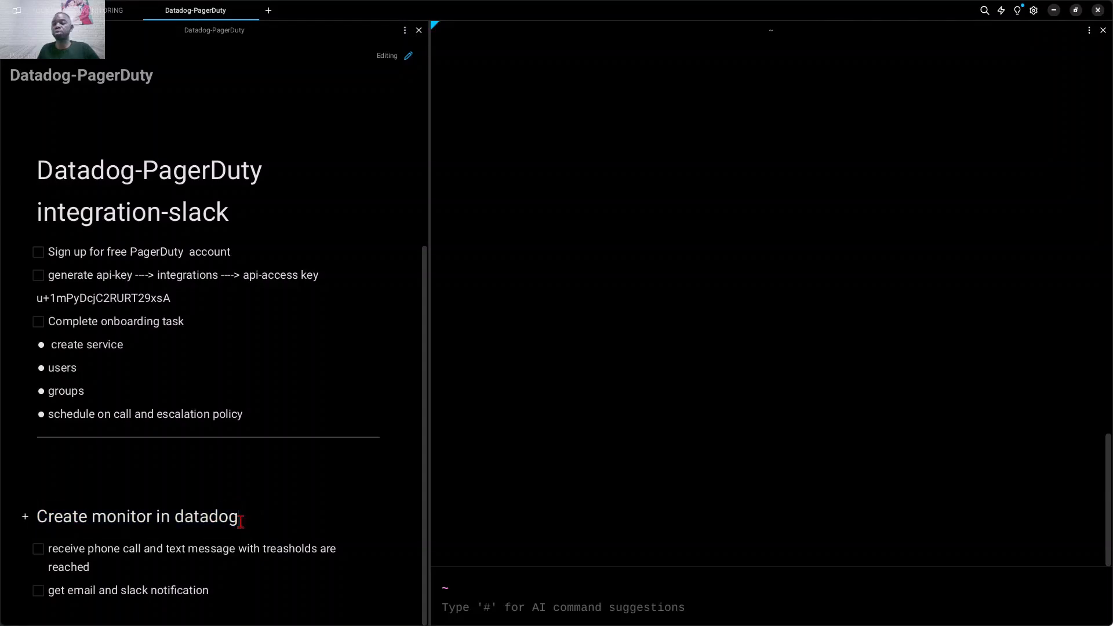
left_click_drag(241, 521, 38, 509)
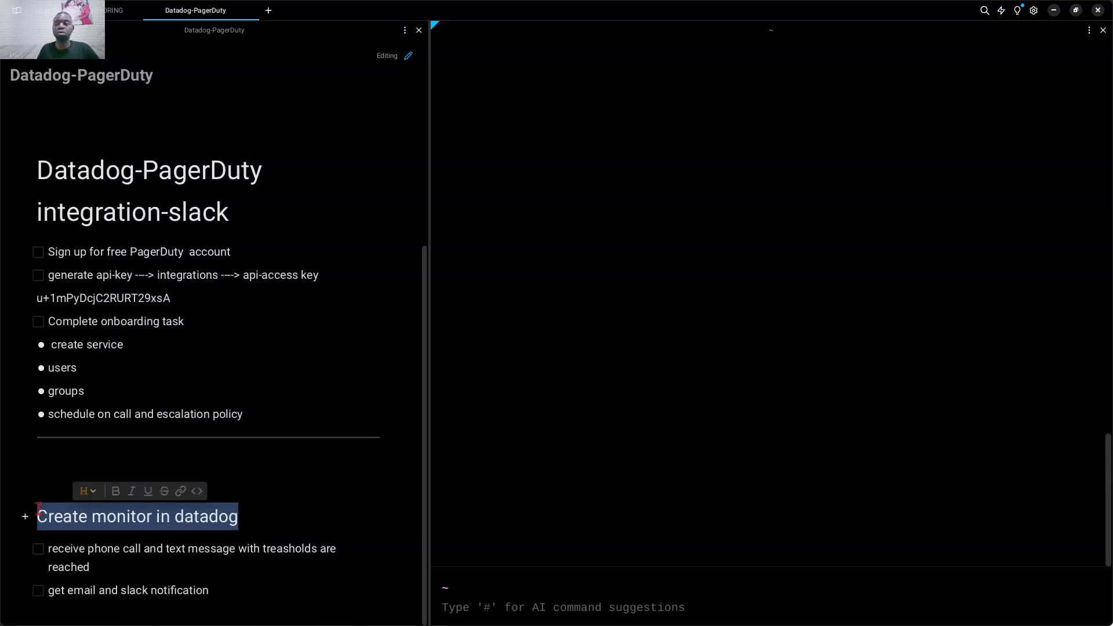
left_click(38, 510)
left_click_drag(67, 510, 236, 532)
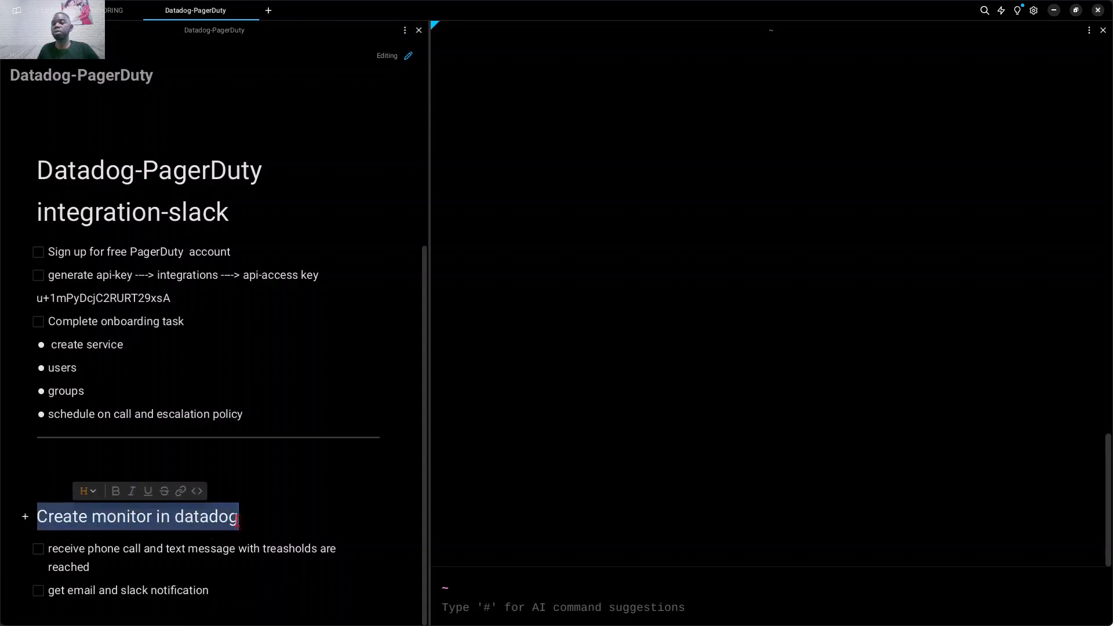
left_click(238, 518)
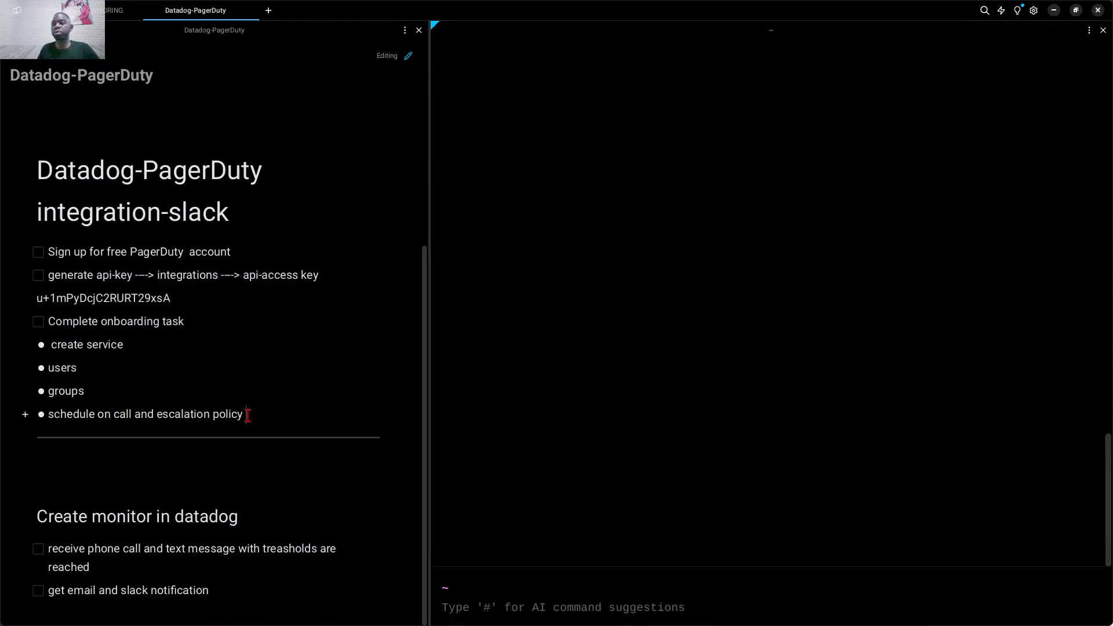
Review the onboarding items in the notes: create service, users, groups, and schedule on call and escalation policy.
left_click_drag(248, 415, 87, 391)
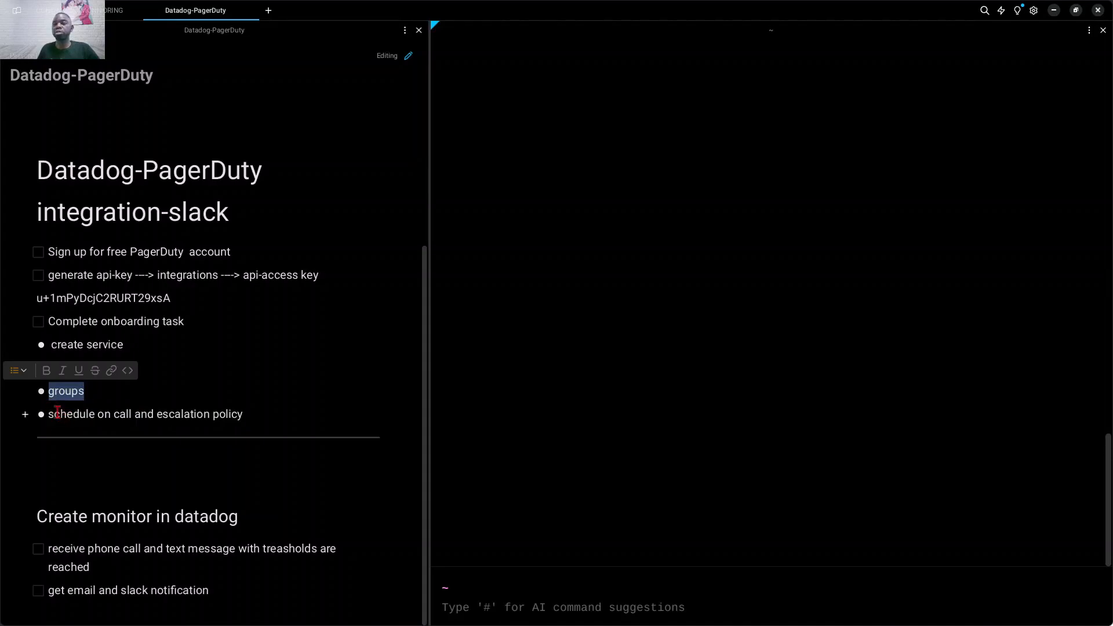
left_click_drag(51, 414, 244, 416)
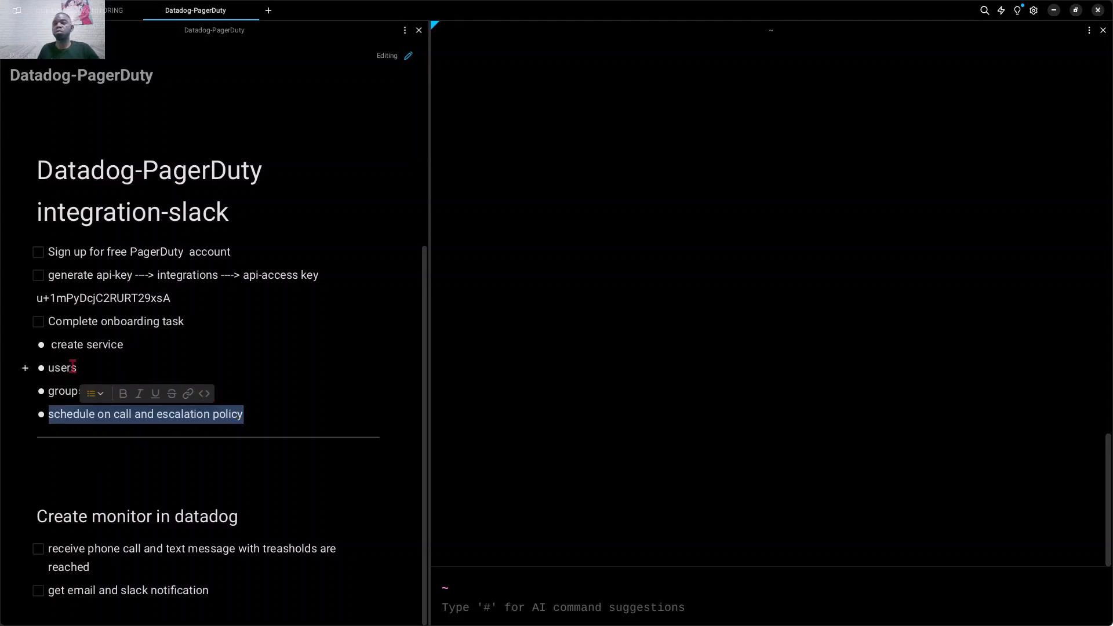
left_click_drag(80, 367, 49, 393)
left_click_drag(123, 347, 54, 345)
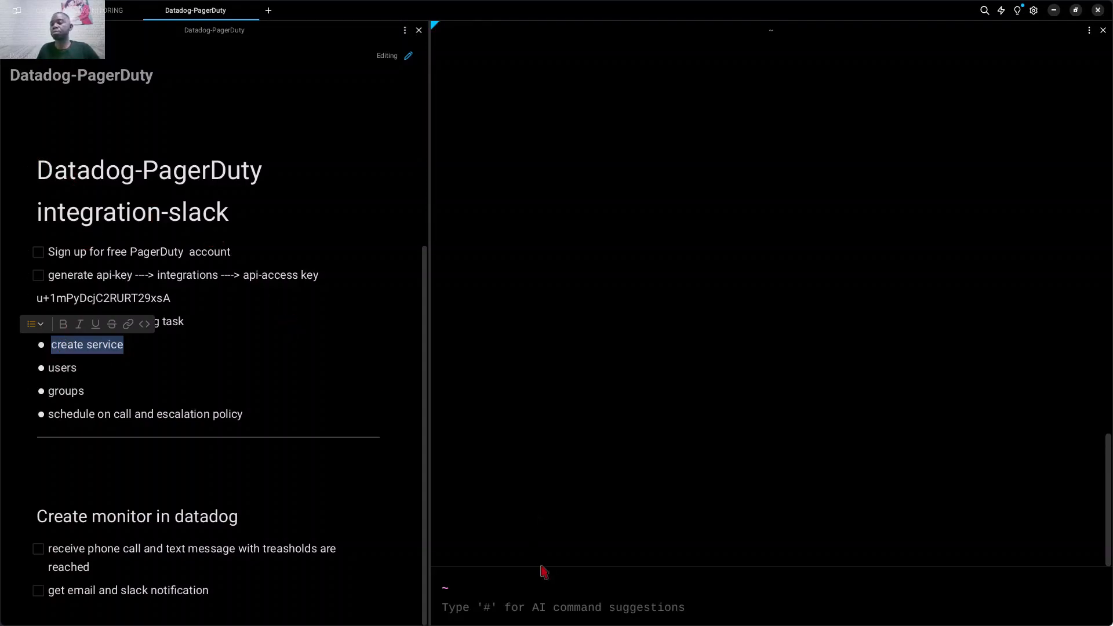
Switch to PagerDuty in the browser, check the remaining free trial period, and open the Users directory.
mouse_move(525, 623)
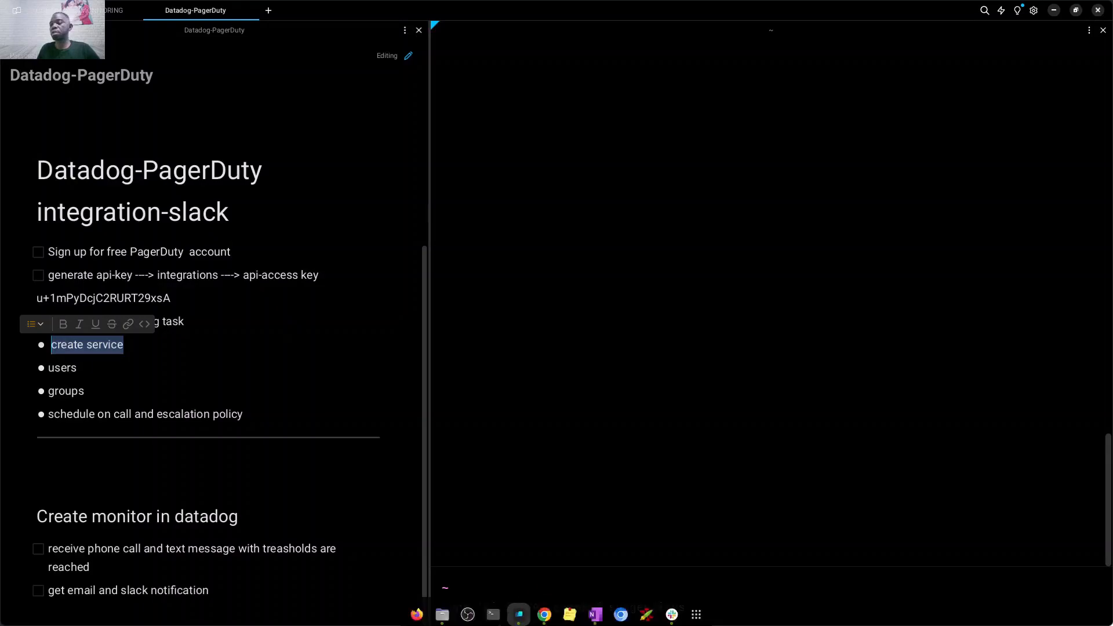
left_click(544, 606)
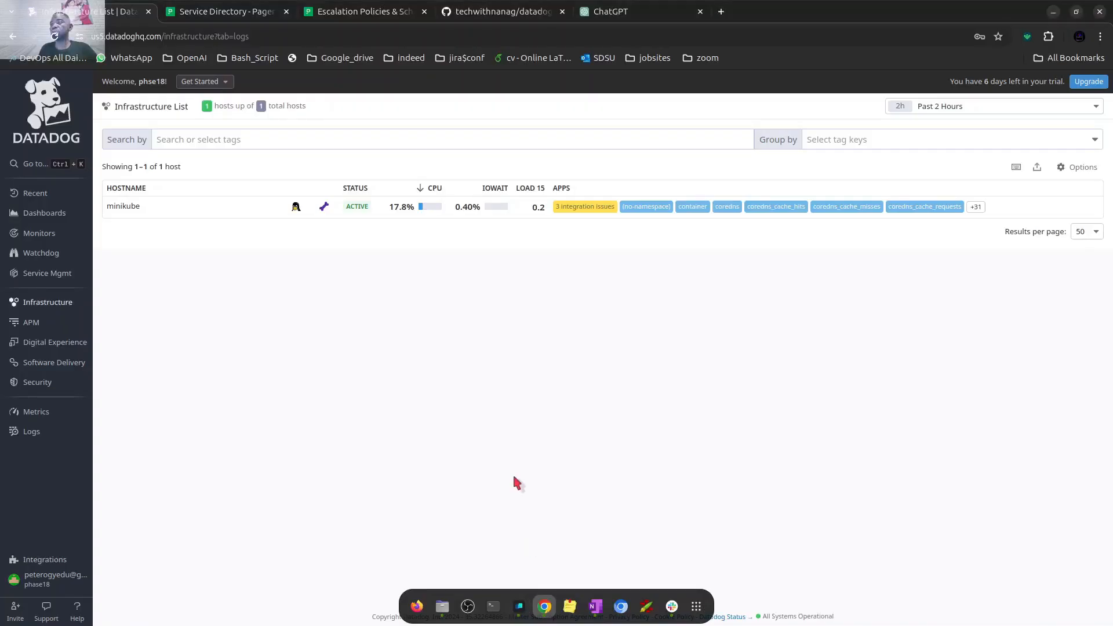
left_click(250, 16)
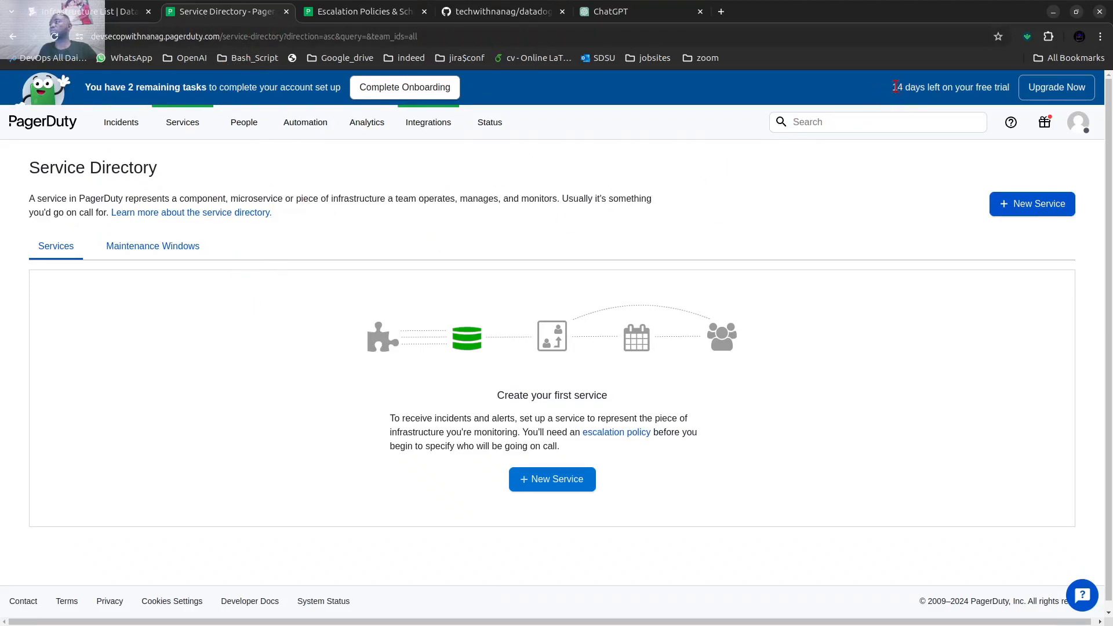
left_click_drag(895, 87, 1001, 87)
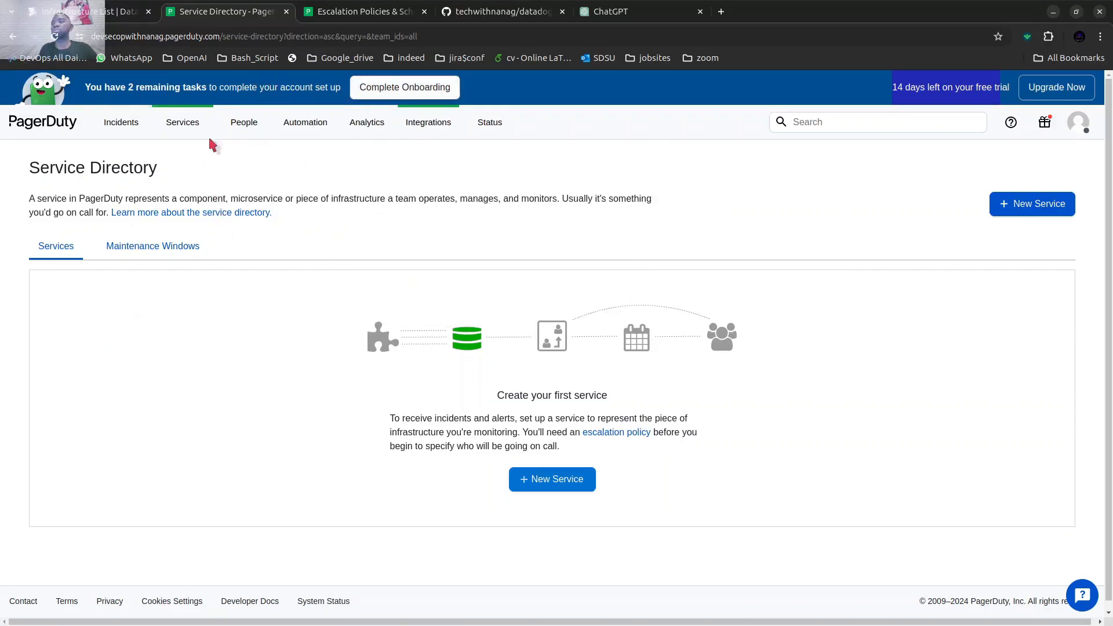
mouse_move(255, 131)
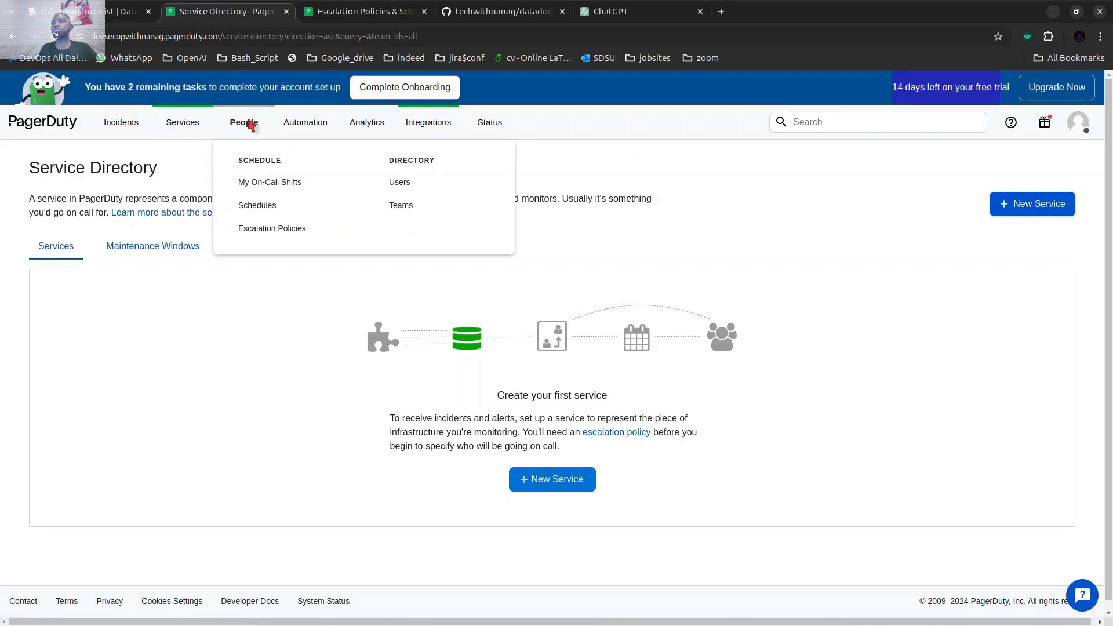
left_click(400, 183)
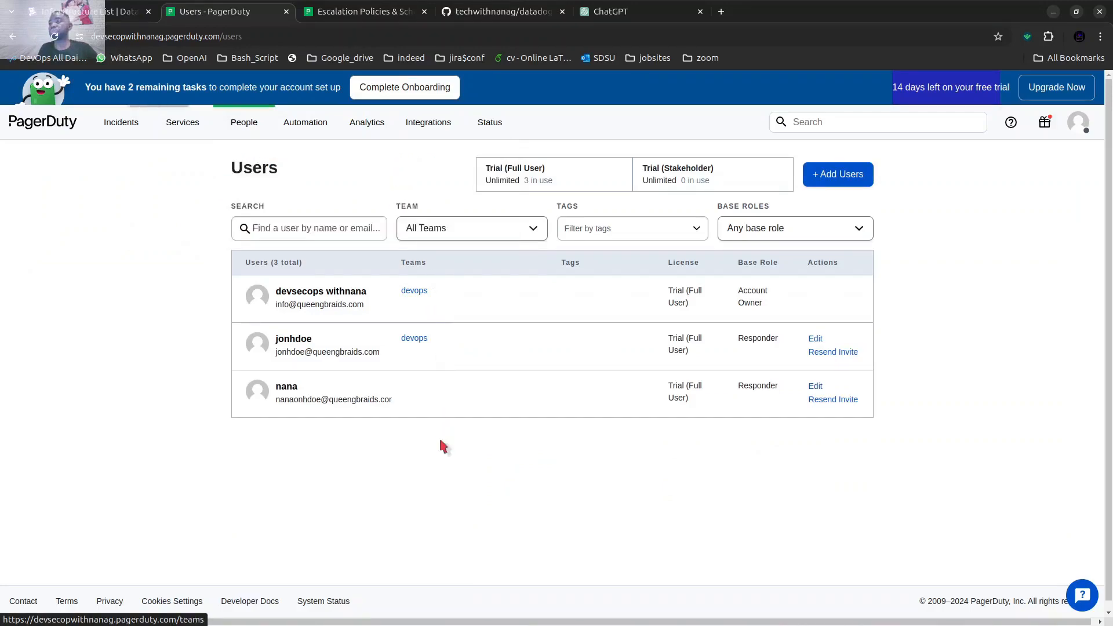
Start adding a new user and enter the user's name in place of the suggested one.
left_click(833, 180)
left_click(294, 283)
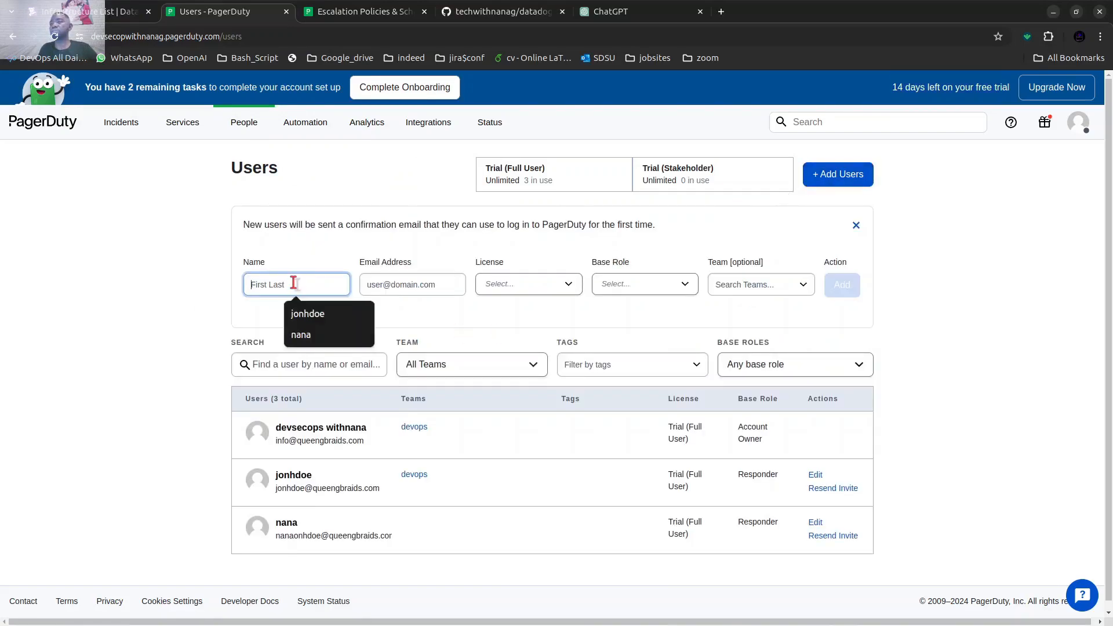
left_click(303, 313)
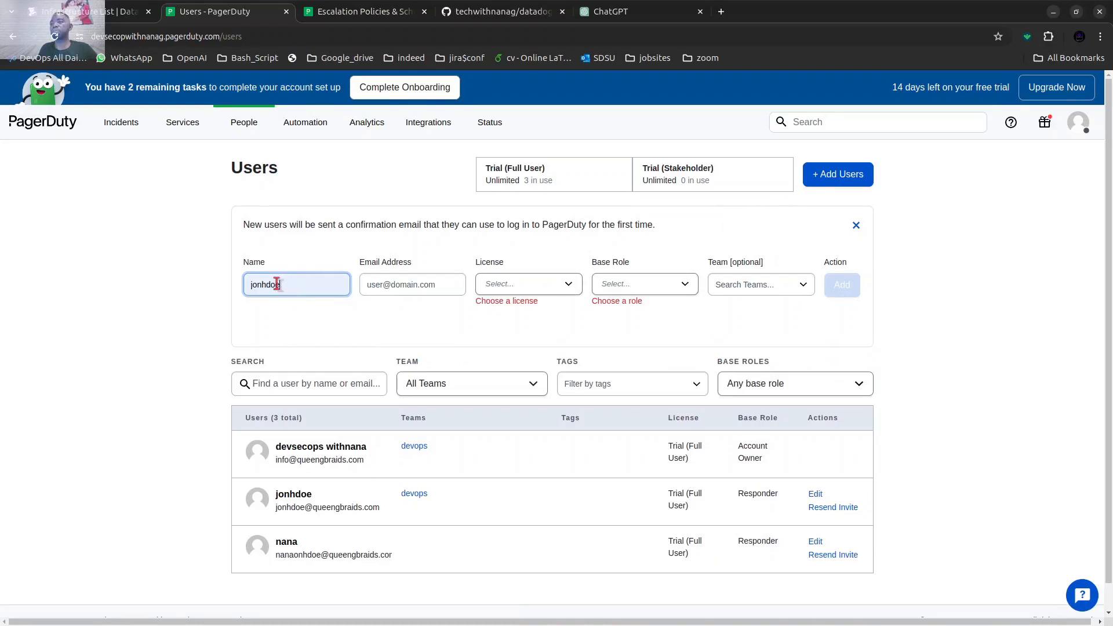
left_click_drag(281, 283, 246, 282)
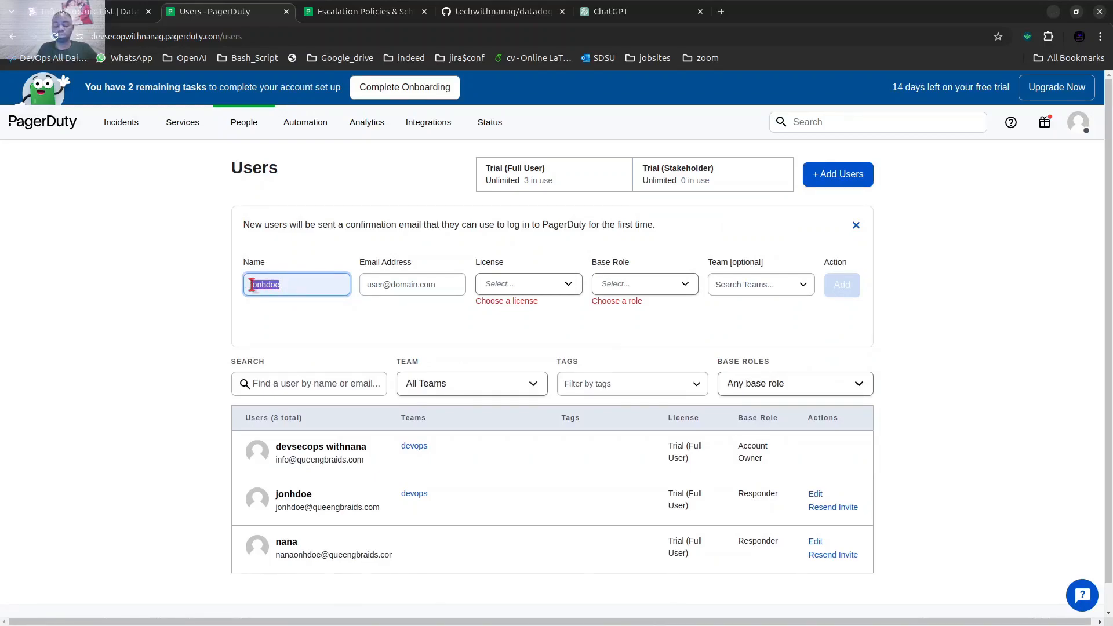
key("BackSpace")
type("ya")
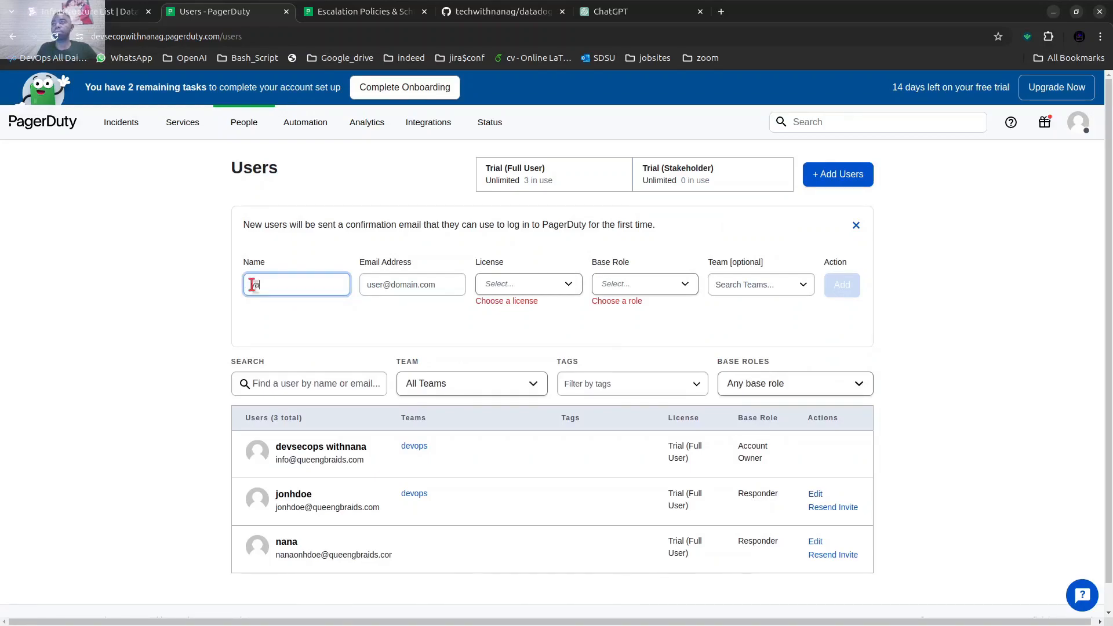
type("w")
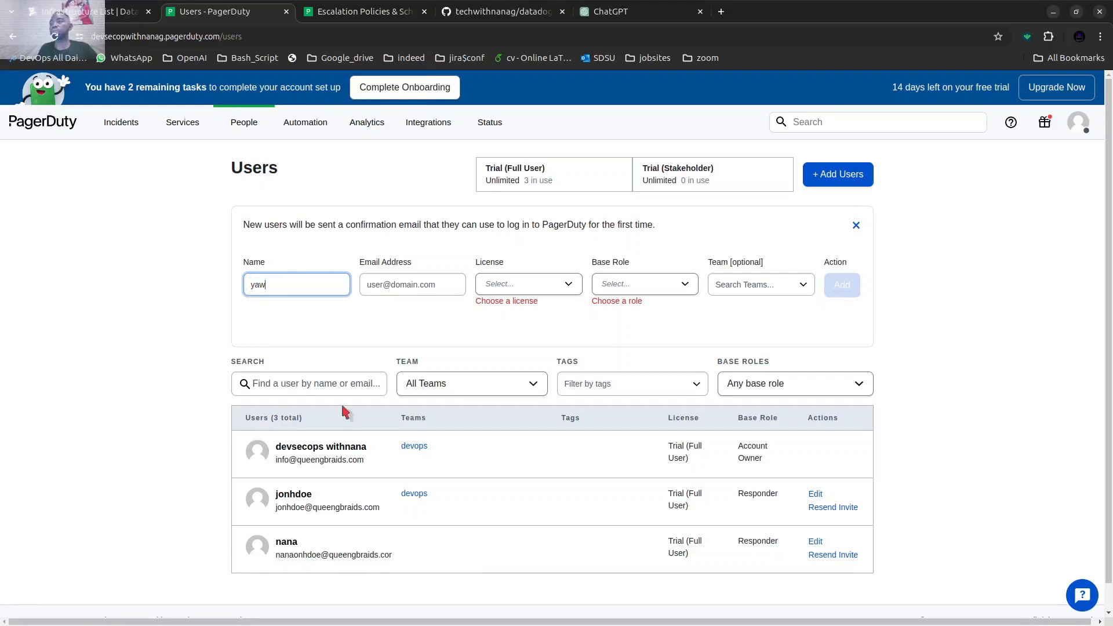
Fill in the new user's email address, reusing the domain copied from the account owner's email.
left_click_drag(364, 460, 301, 459)
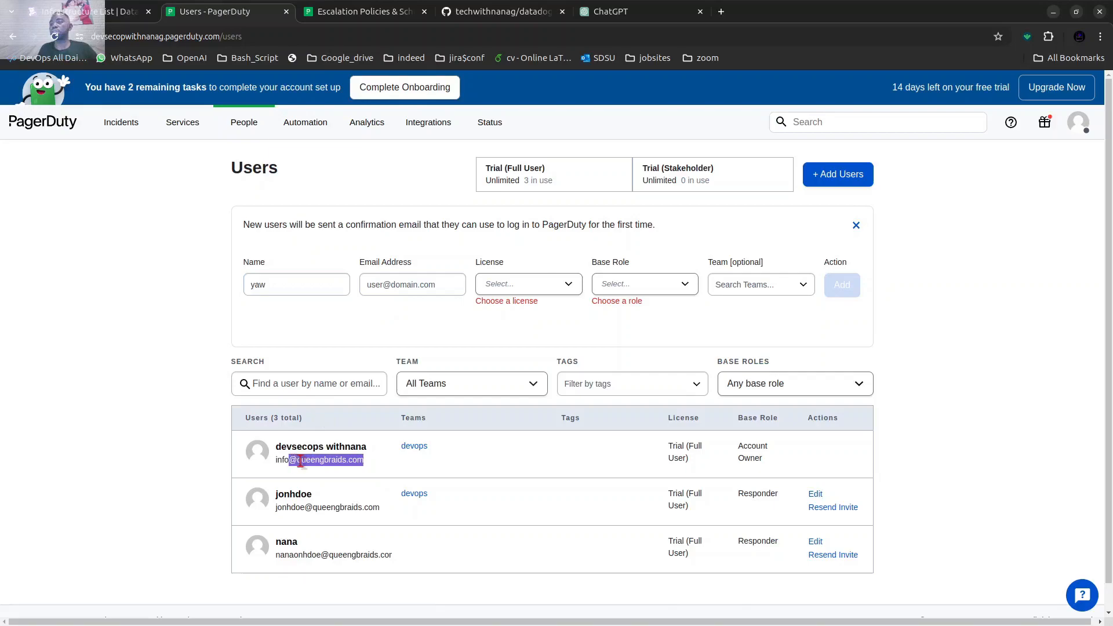
right_click(300, 462)
left_click(316, 471)
left_click(369, 284)
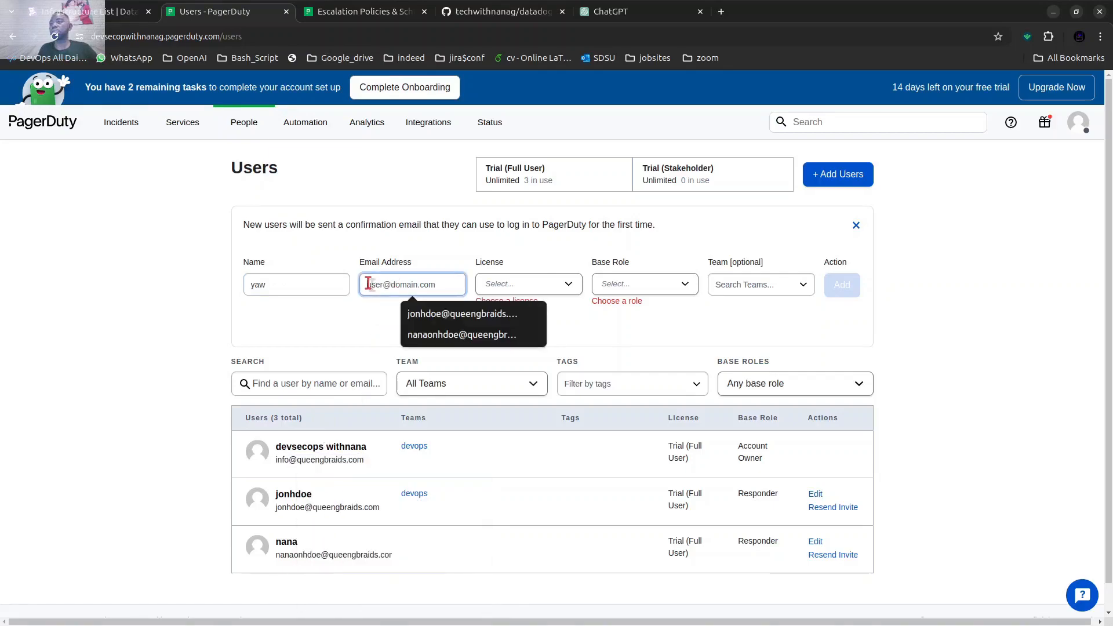
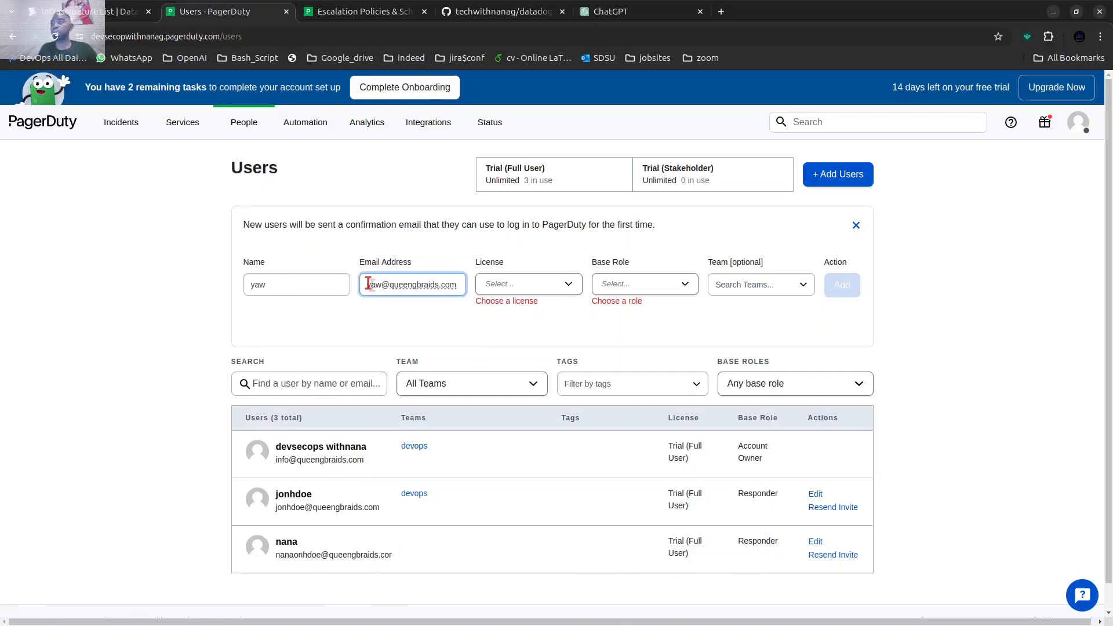
Assign the new user the Trial (Full User) license, the Responder base role and the dev team, and add the user.
left_click(564, 283)
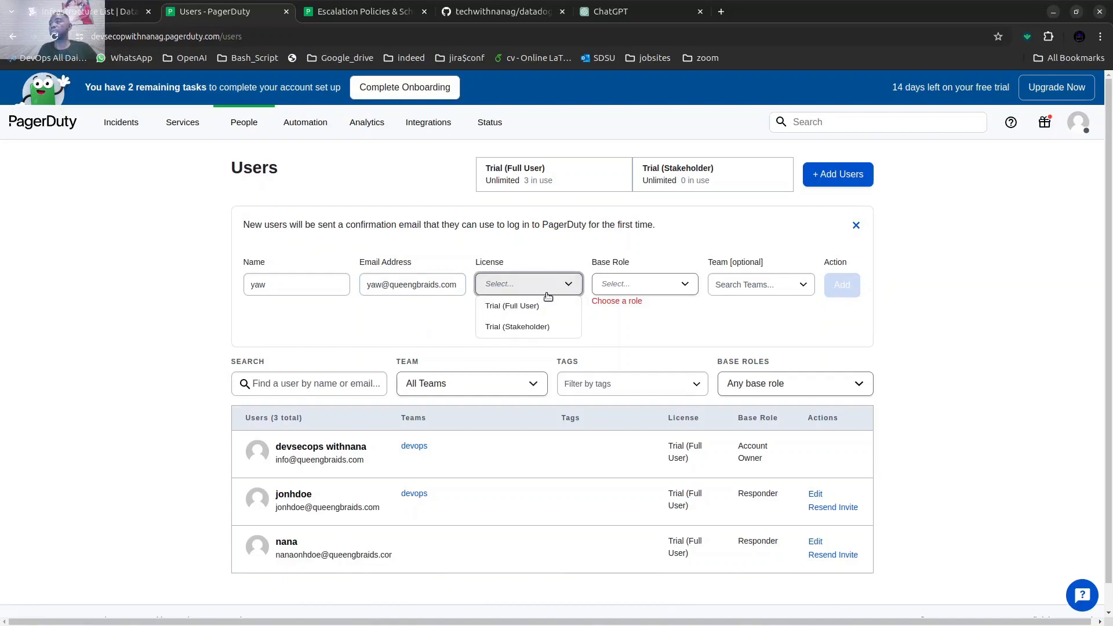
left_click(497, 308)
left_click(668, 291)
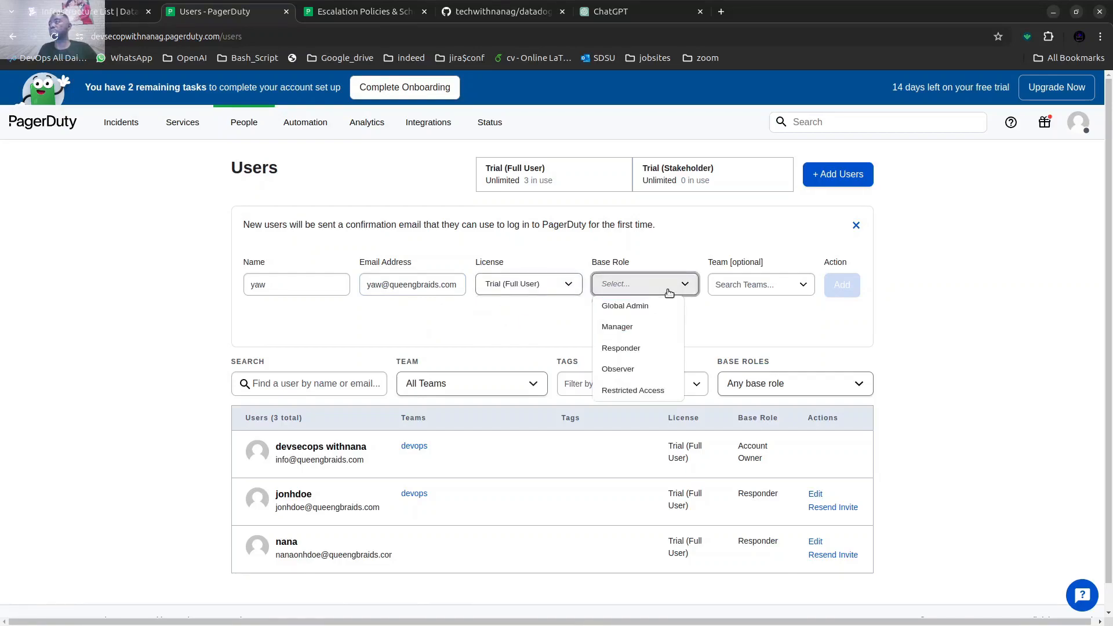
left_click(617, 348)
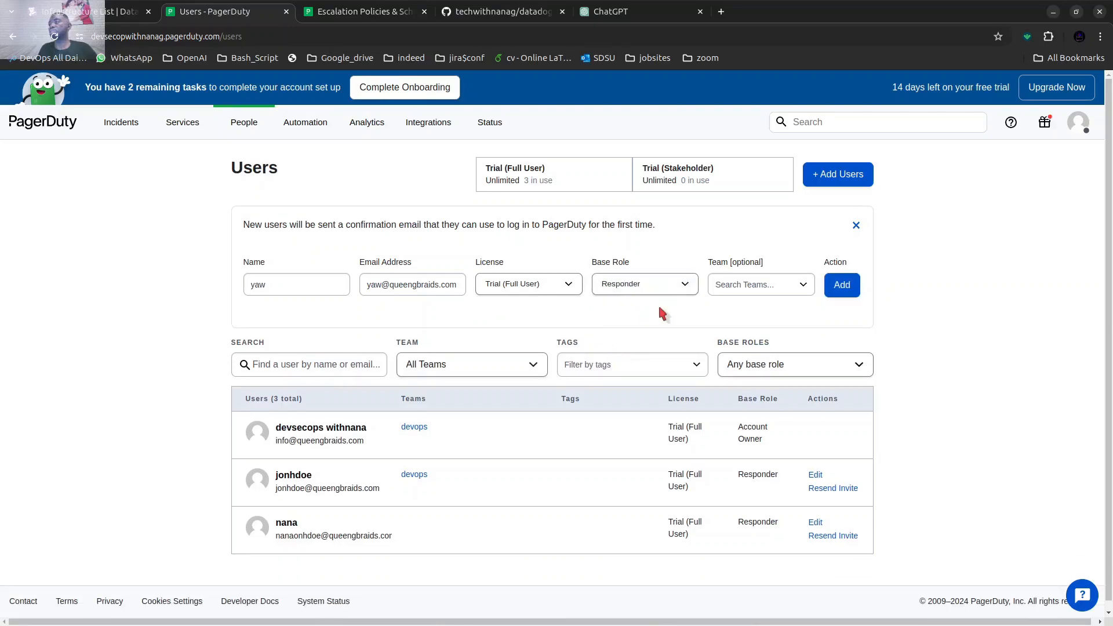
left_click(776, 286)
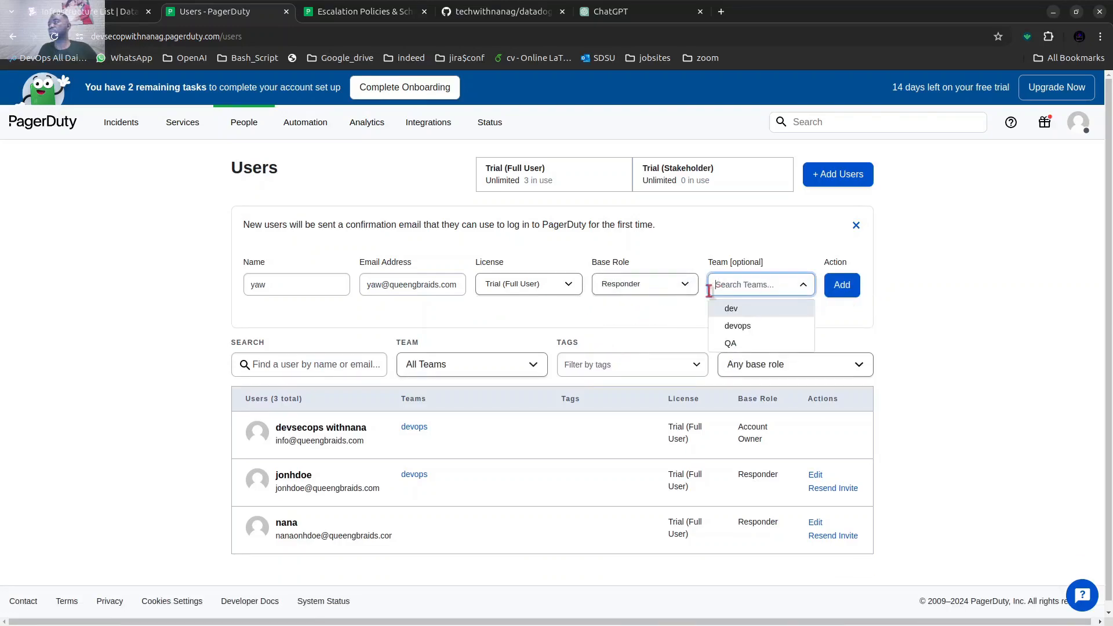
left_click(745, 312)
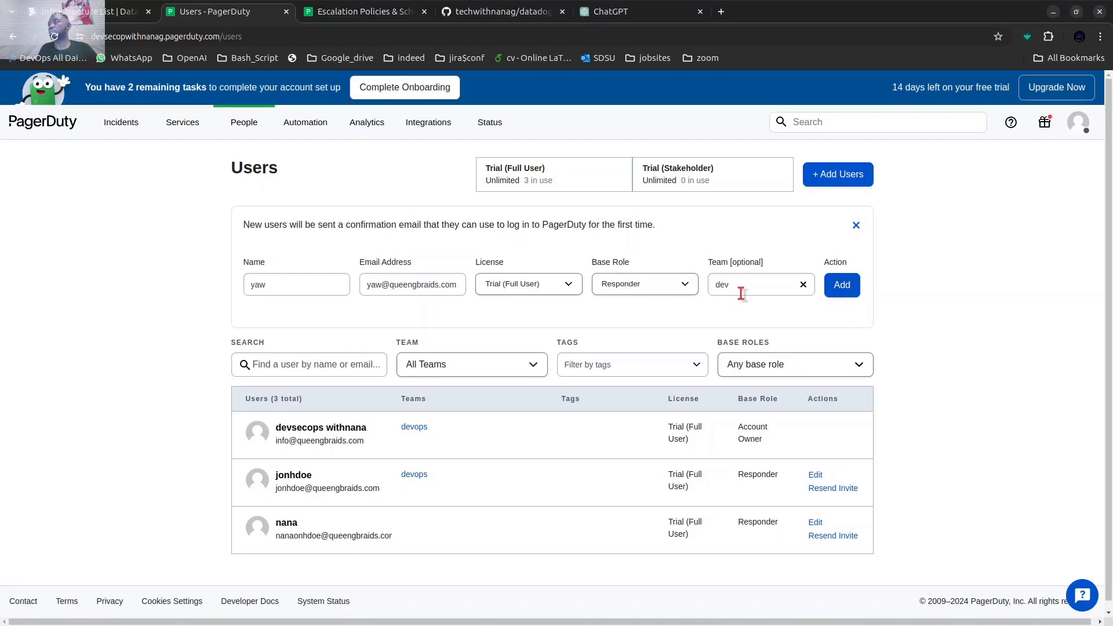
left_click(847, 288)
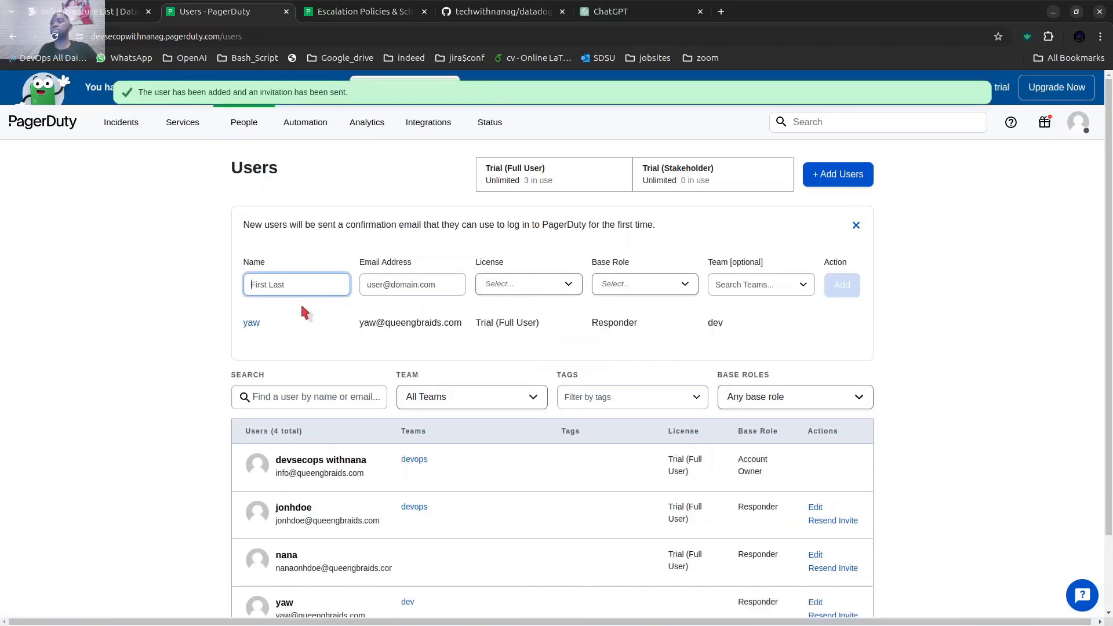
left_click(946, 173)
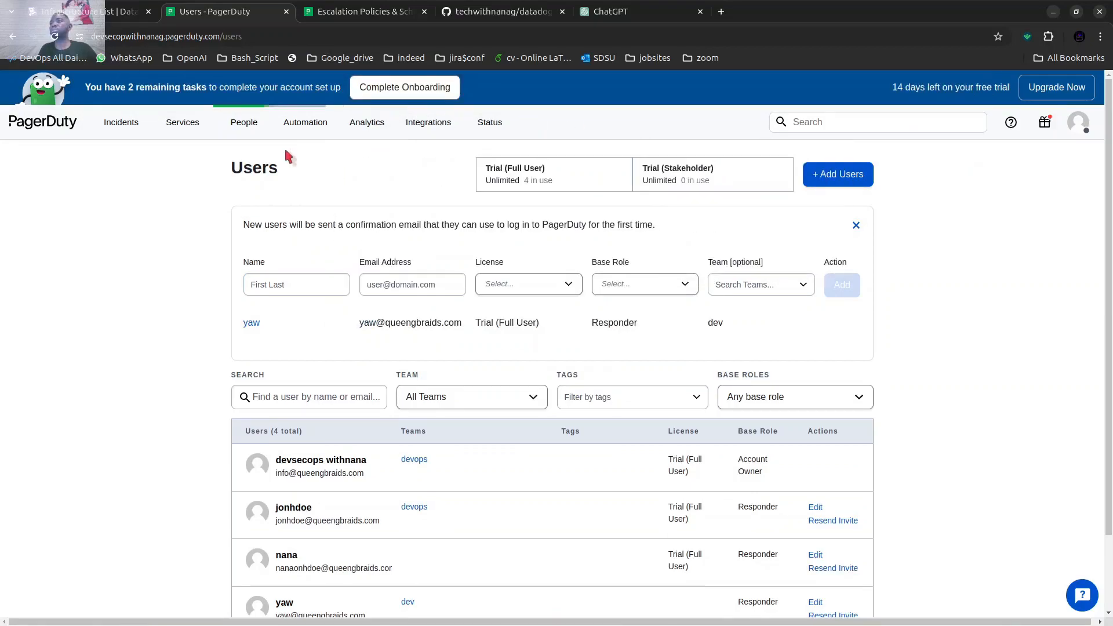
Create a new team named "security" with the tag "se" in the Teams directory.
mouse_move(328, 138)
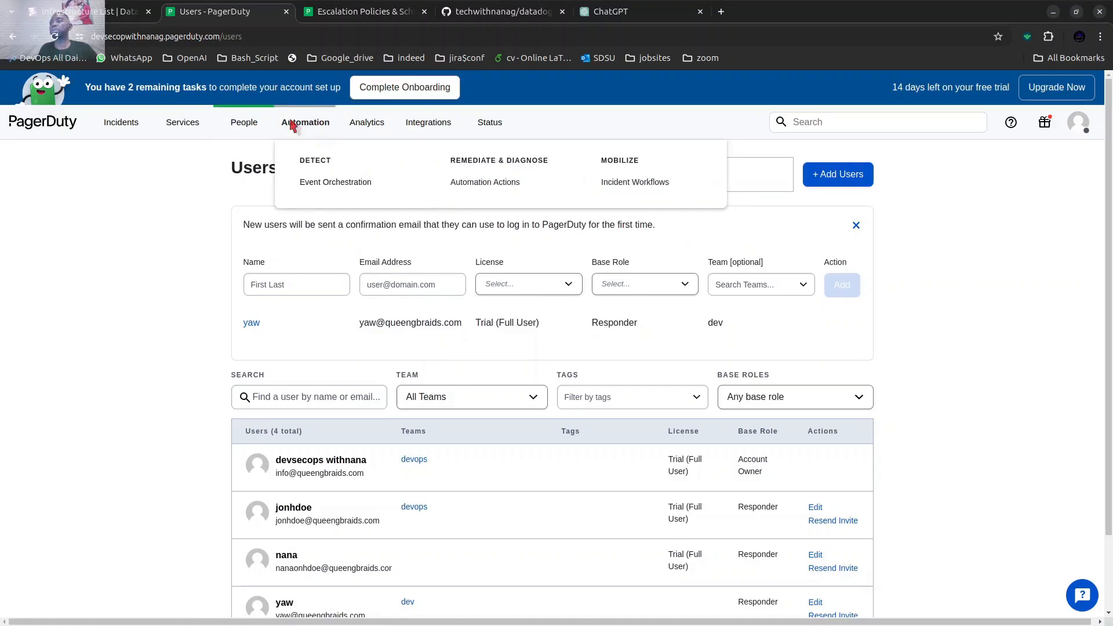
mouse_move(259, 126)
left_click(400, 212)
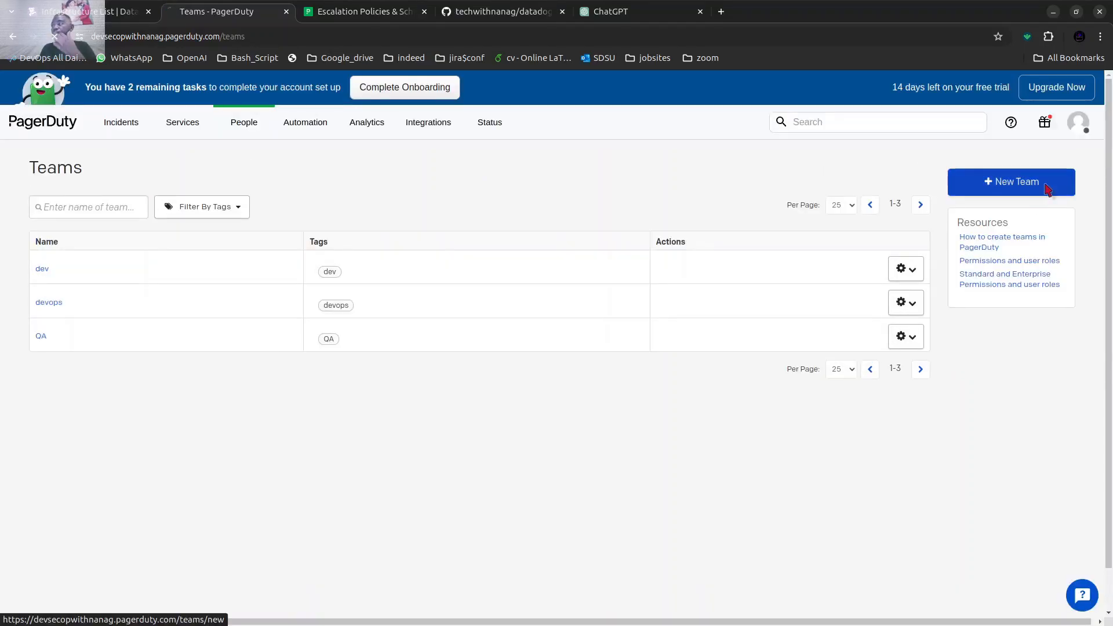
left_click(1043, 184)
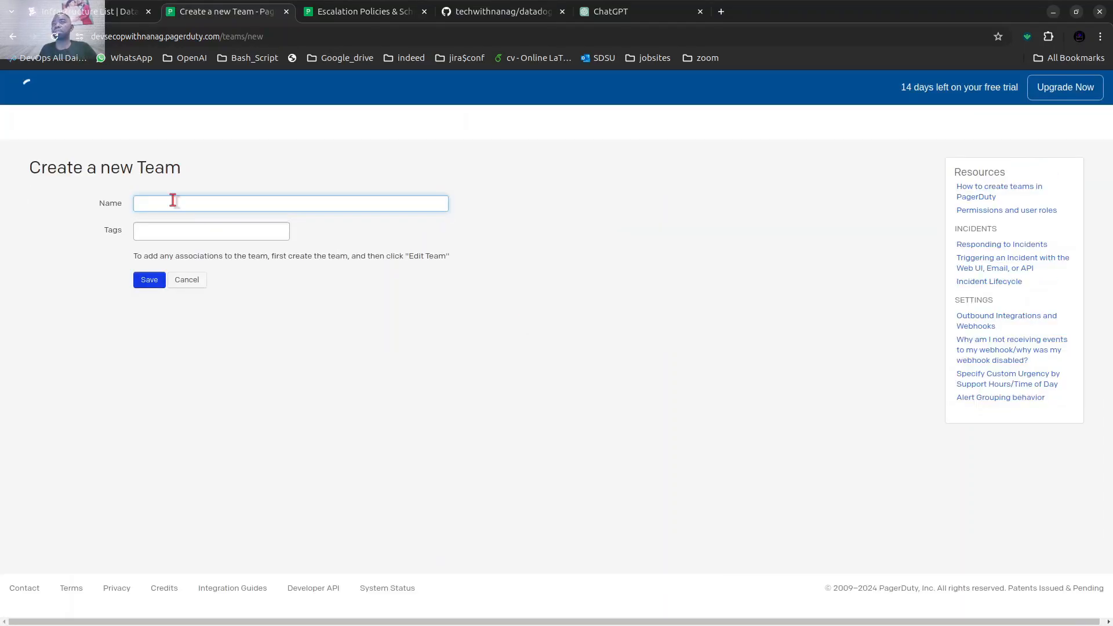
left_click(172, 203)
type("security")
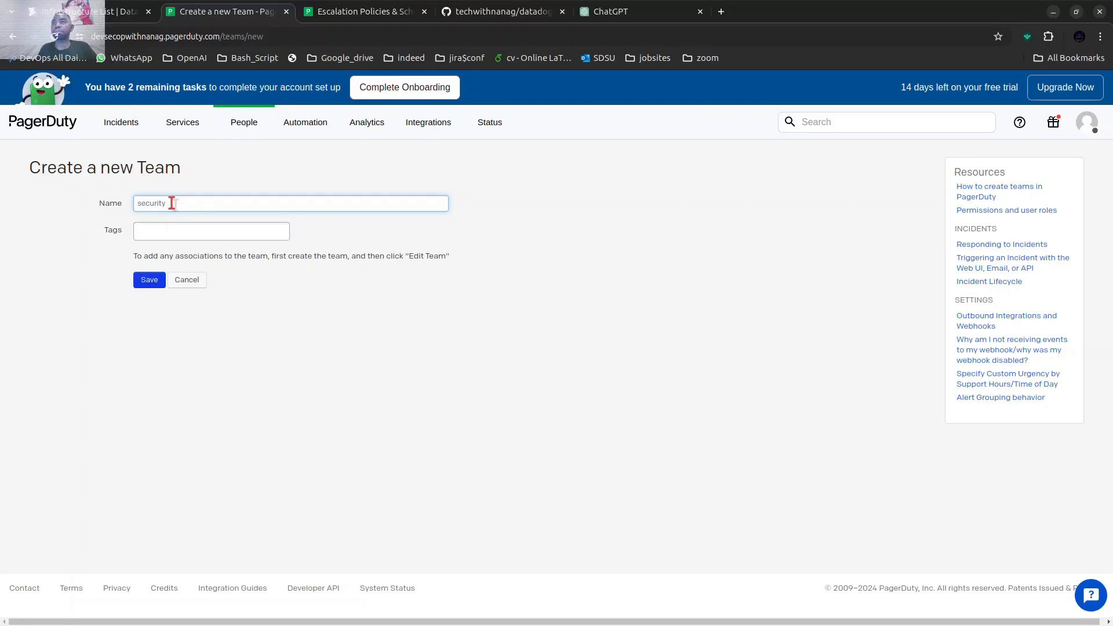
left_click(147, 228)
type("se")
left_click(163, 250)
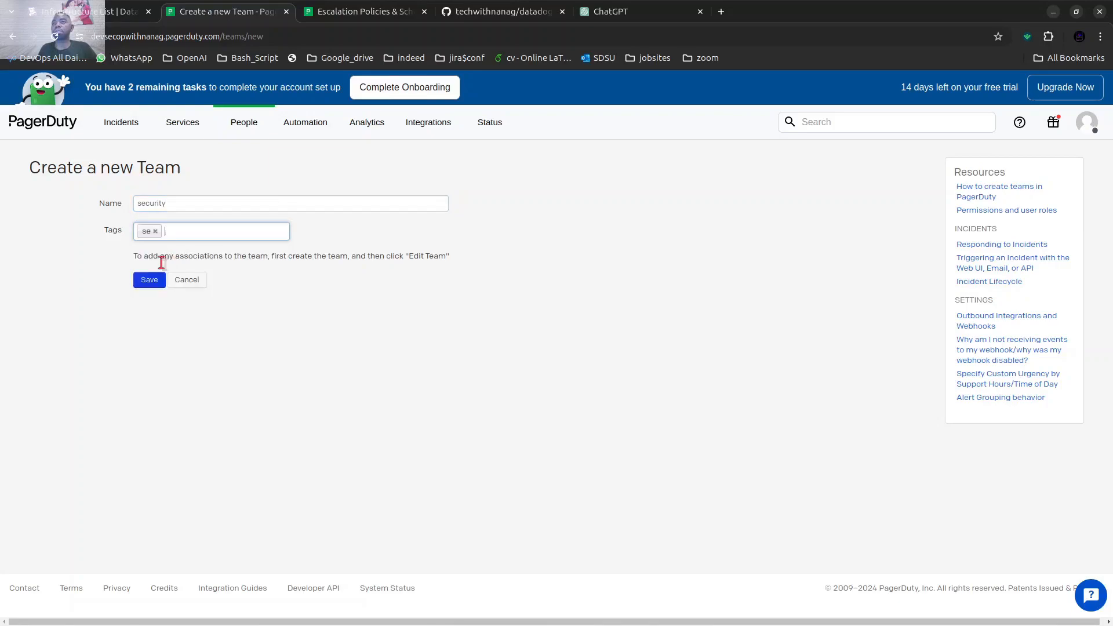
left_click(150, 279)
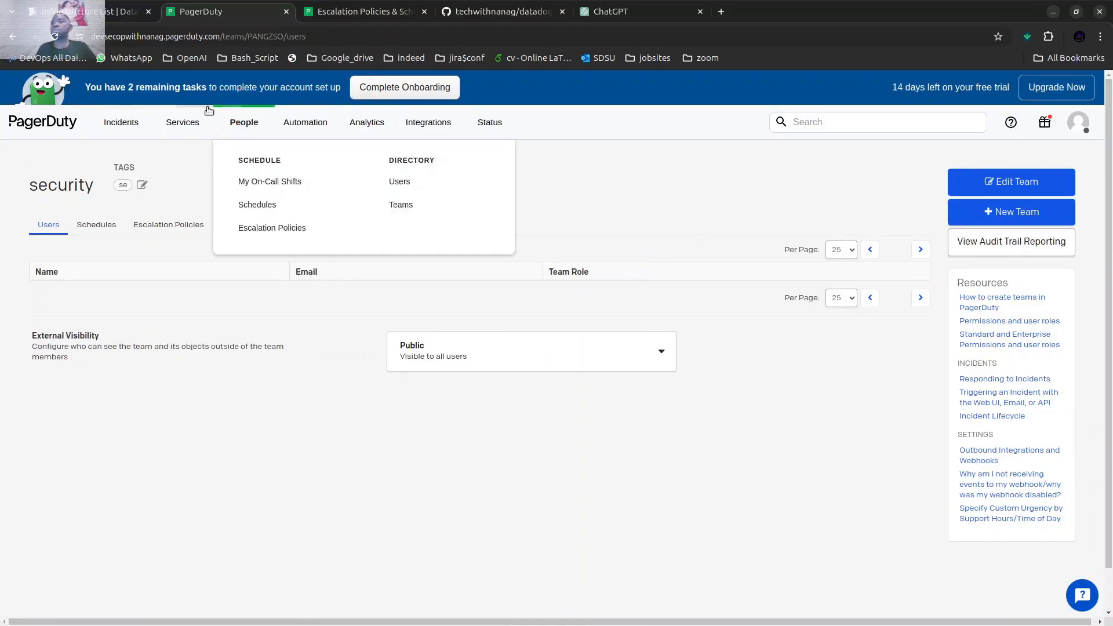
Go to the Service Directory from the onboarding checklist's "Connect to an integration" task and start a new service.
left_click(416, 93)
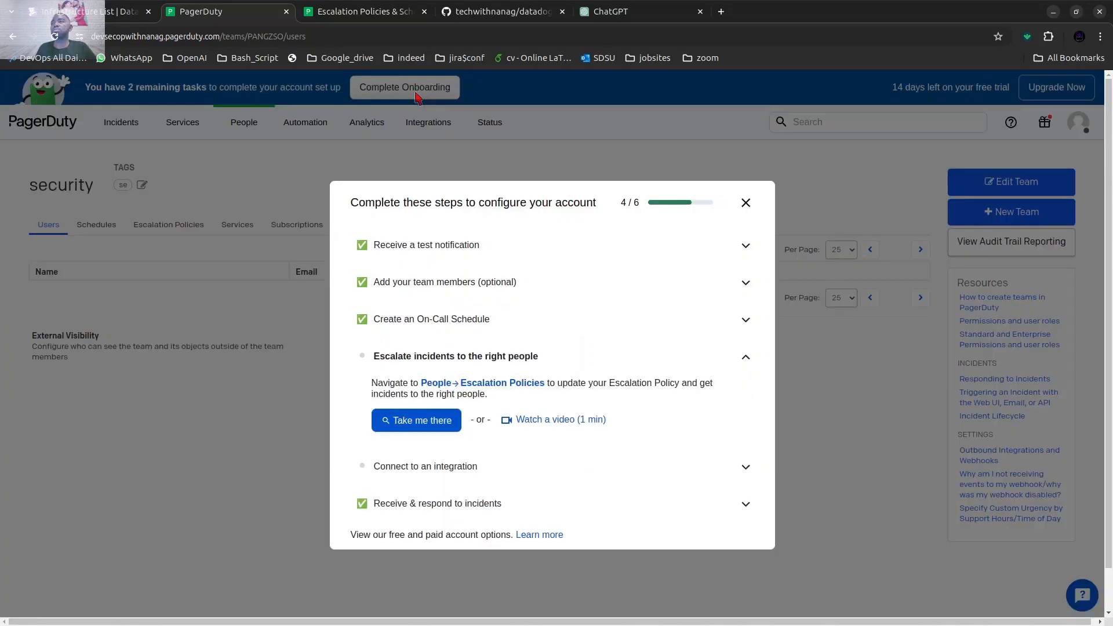
left_click(439, 471)
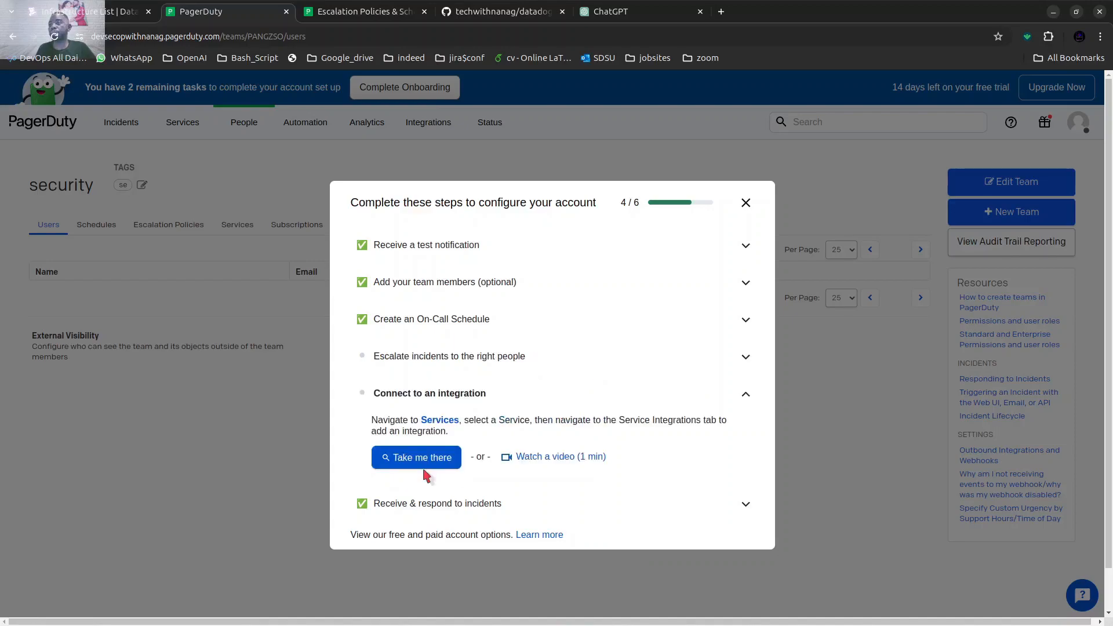
left_click(428, 461)
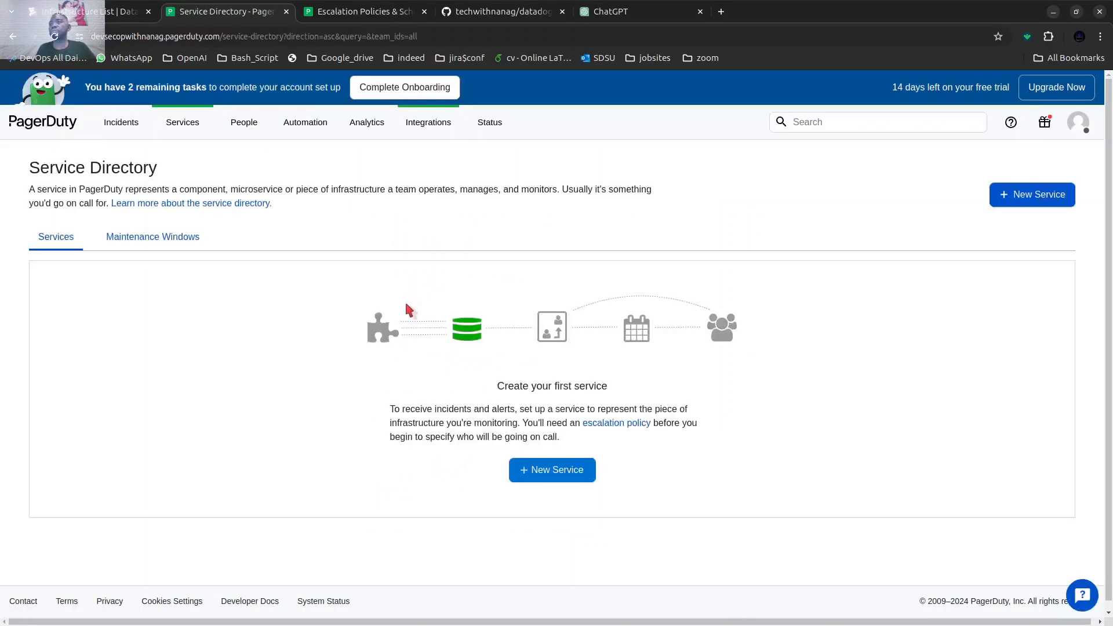
left_click(193, 126)
left_click(570, 468)
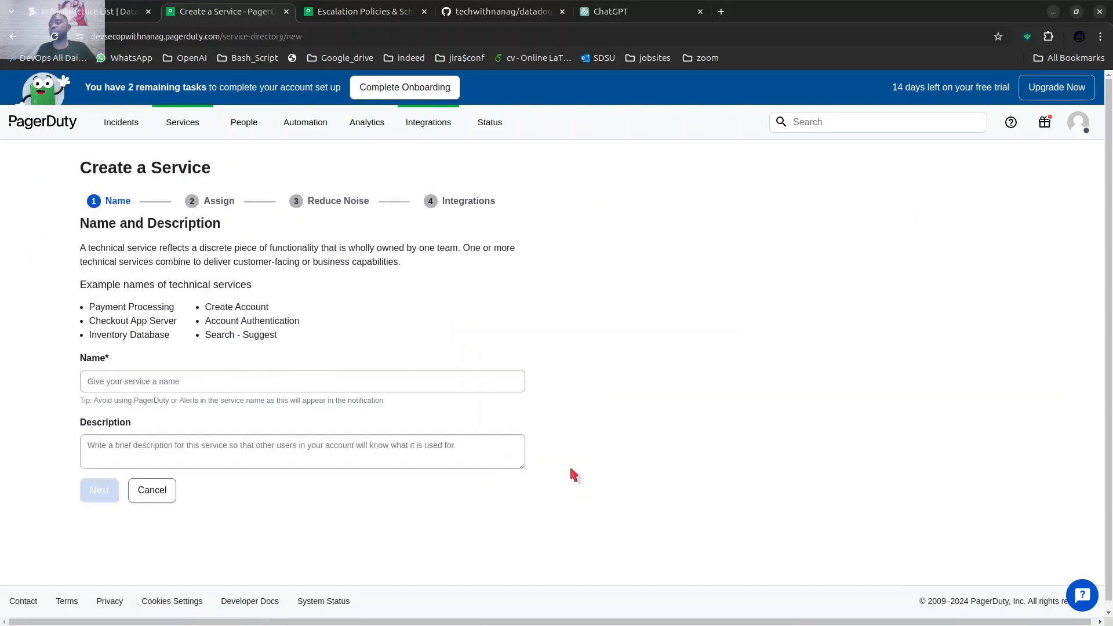
Name the new service "my-datadog".
left_click(161, 382)
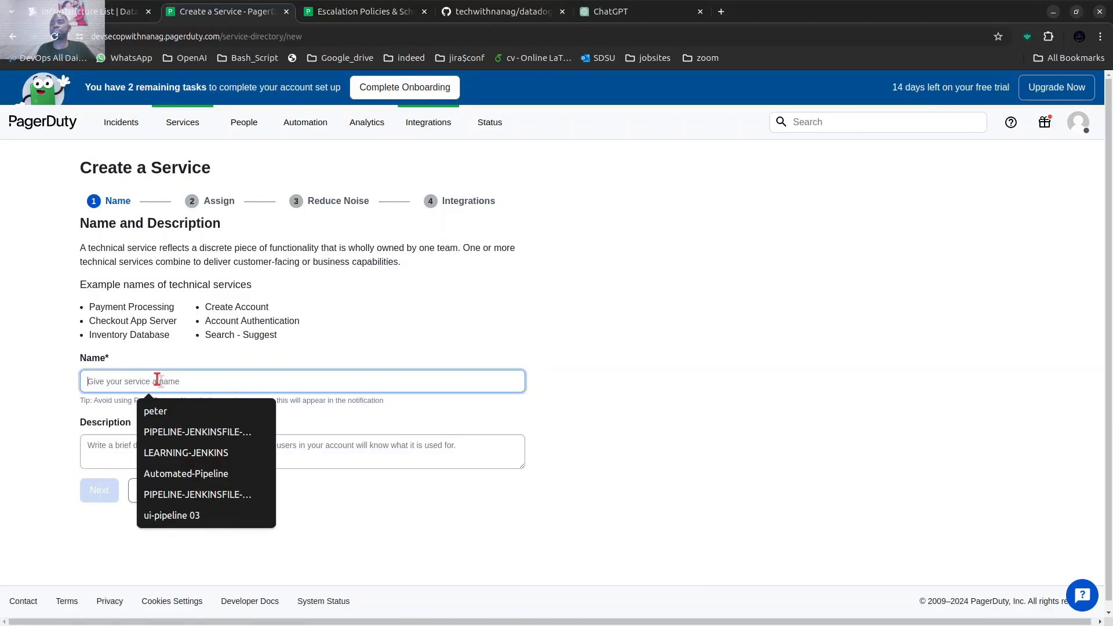
type("my")
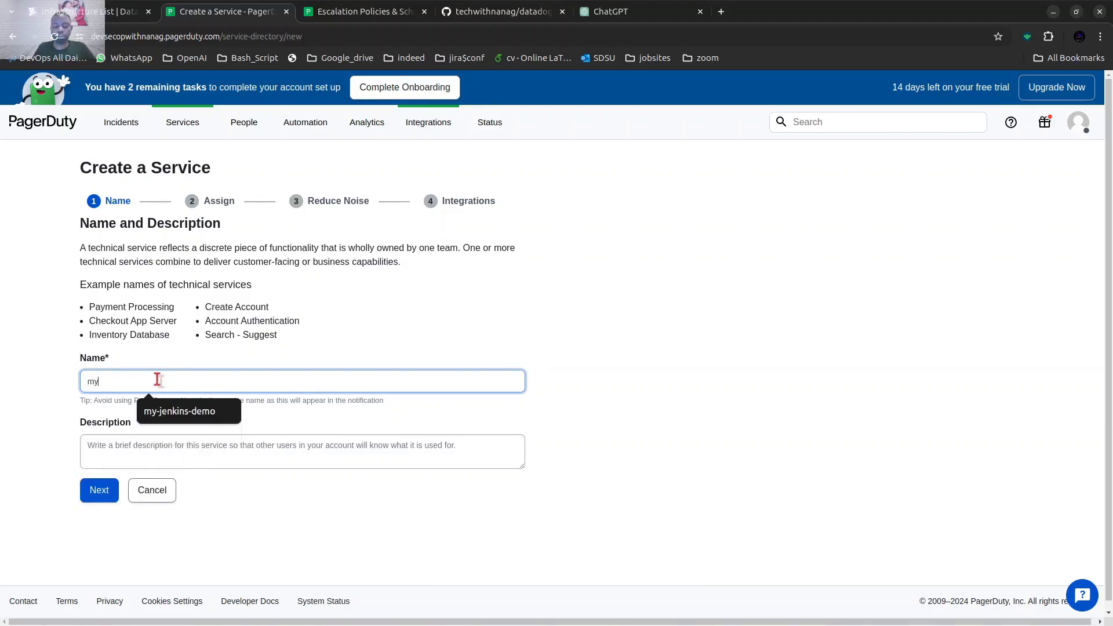
type("-s")
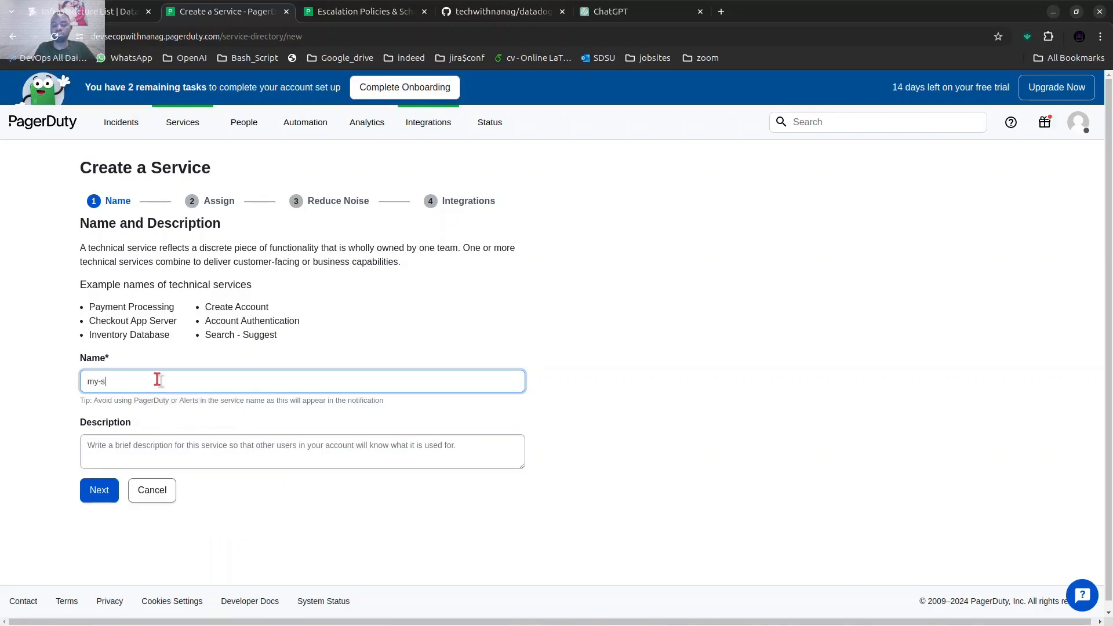
key("BackSpace")
type("datadog")
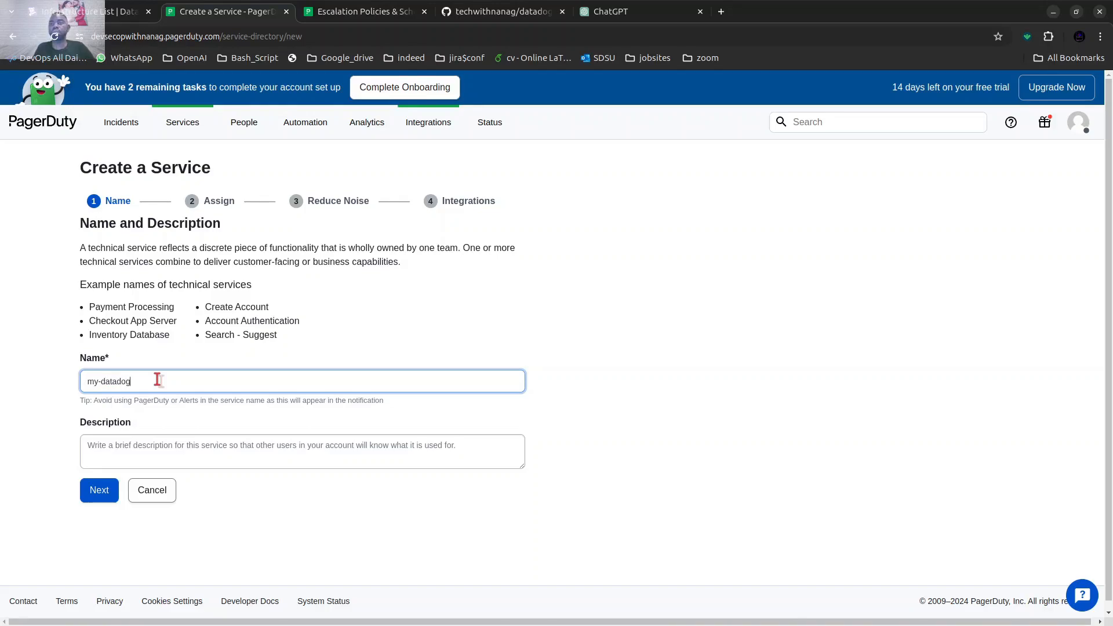
Copy the service name "my-datadog" into the description and continue to the escalation policy assignment.
triple_click(104, 389)
right_click(99, 382)
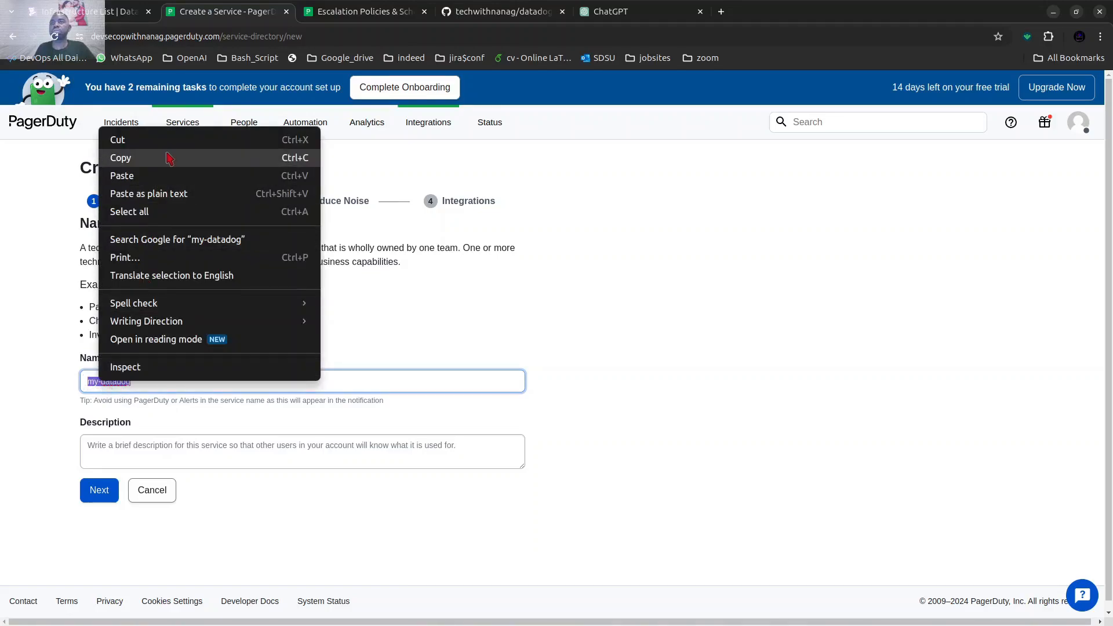
left_click(231, 158)
left_click(139, 453)
right_click(139, 454)
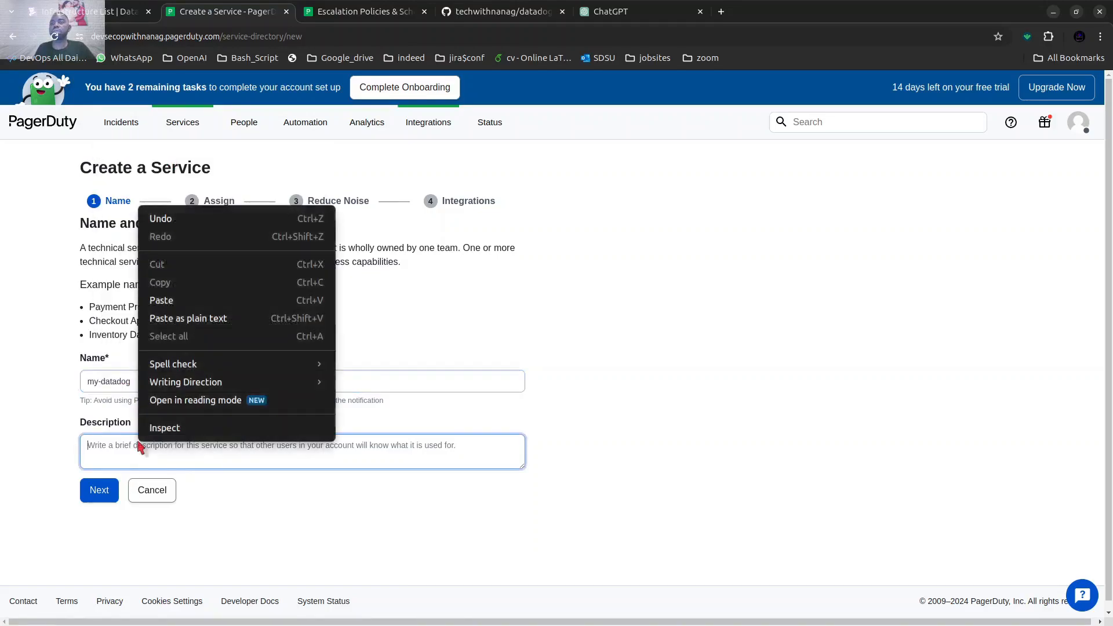
left_click(197, 299)
left_click(109, 490)
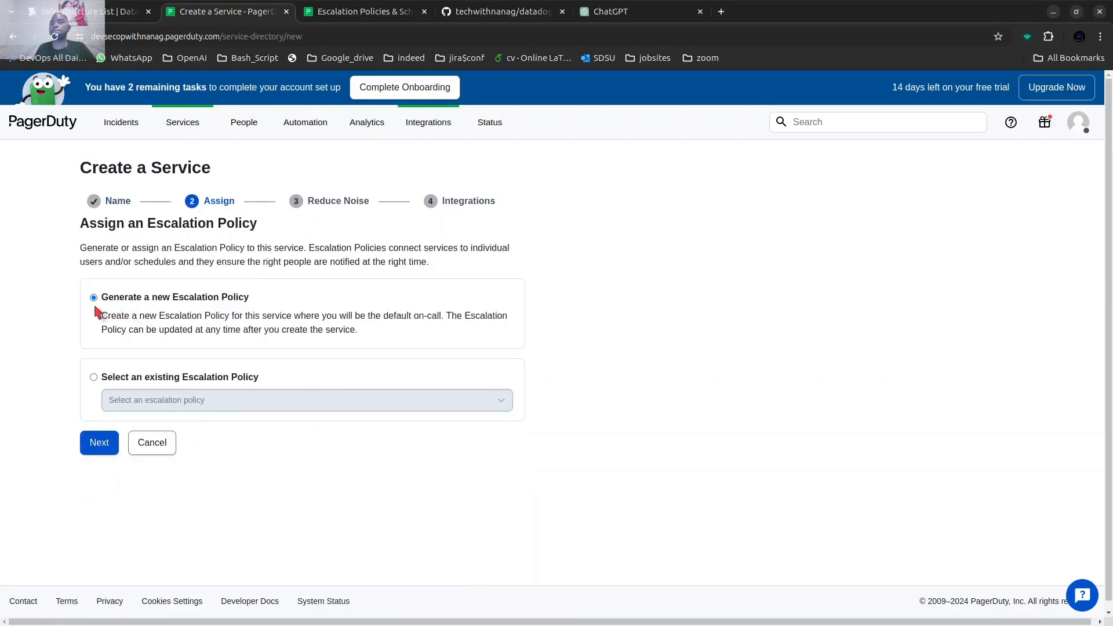
Keep the option to generate a new escalation policy for the service and continue to the noise reduction settings.
left_click_drag(129, 297, 310, 311)
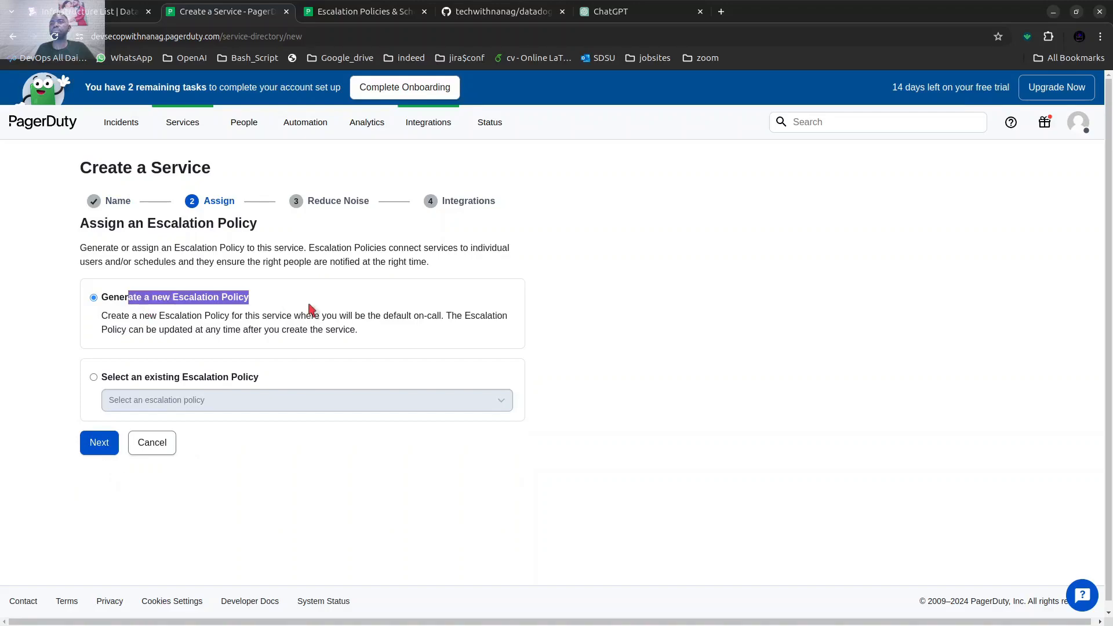
left_click_drag(102, 297, 243, 312)
left_click(107, 442)
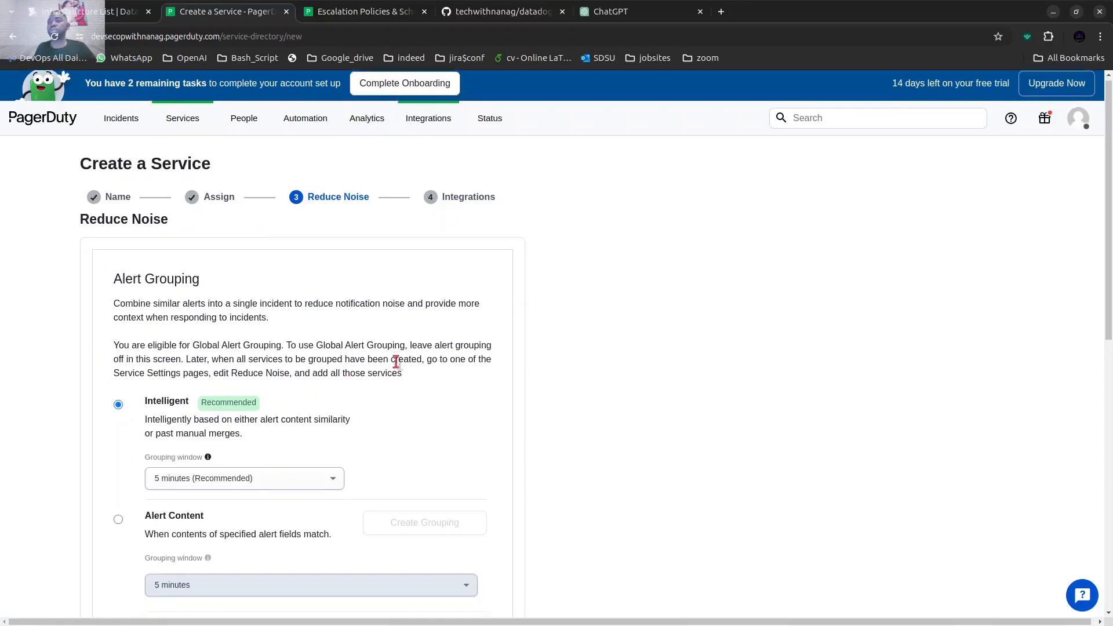
Accept Intelligent alert grouping and auto-paused incident notifications, both at 5 minutes, and continue to the integrations.
scroll(377, 365, "down", 3)
mouse_move(207, 254)
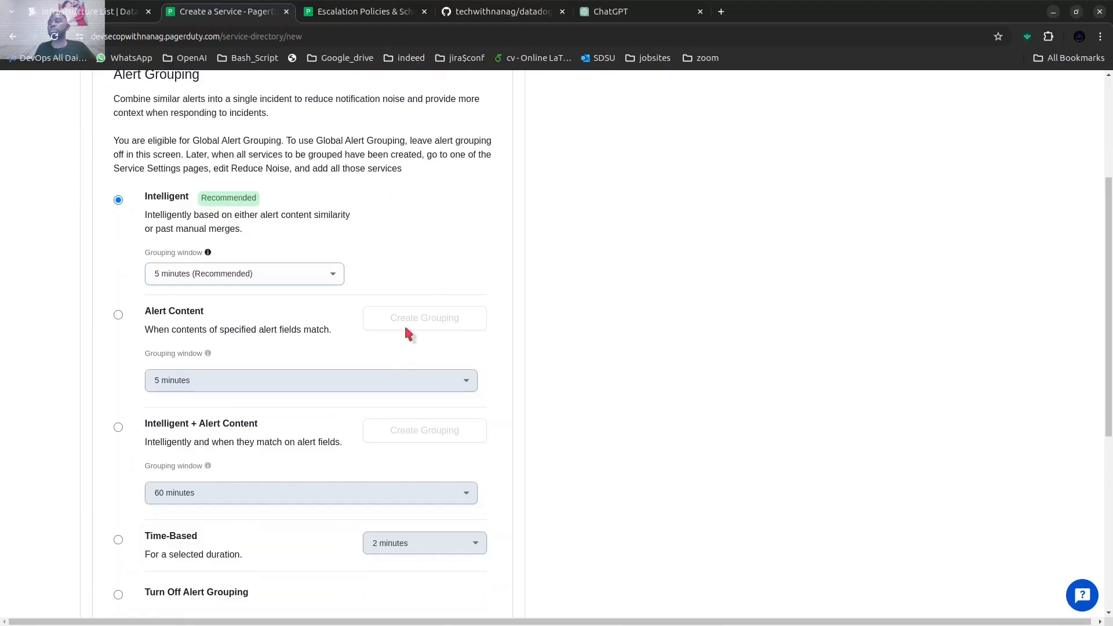
scroll(405, 323, "down", 5)
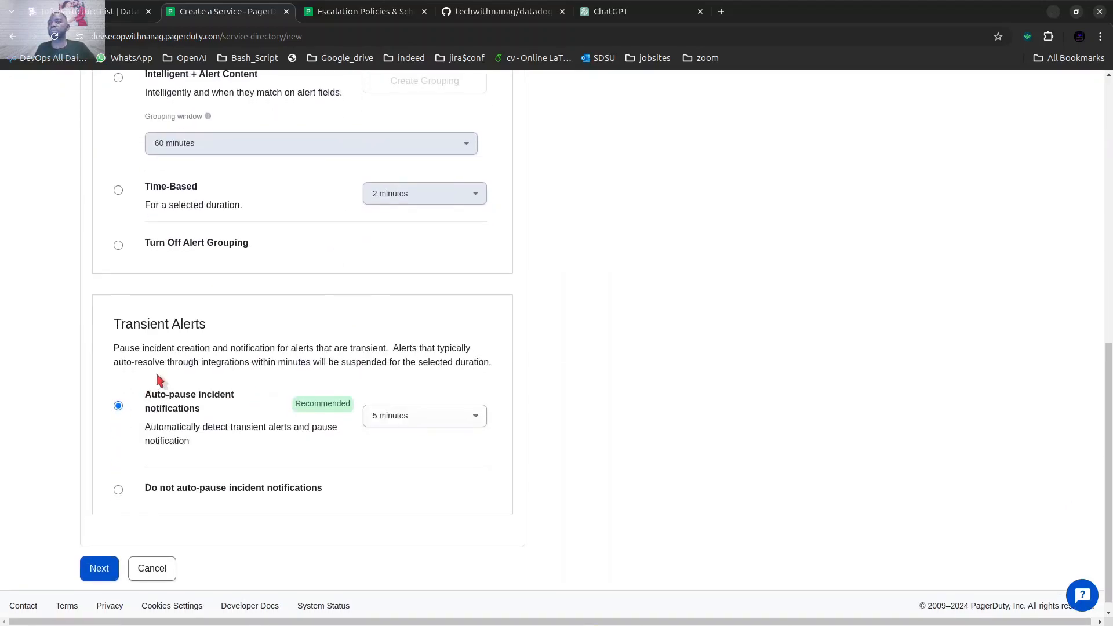
scroll(157, 385, "down", 1)
left_click(98, 553)
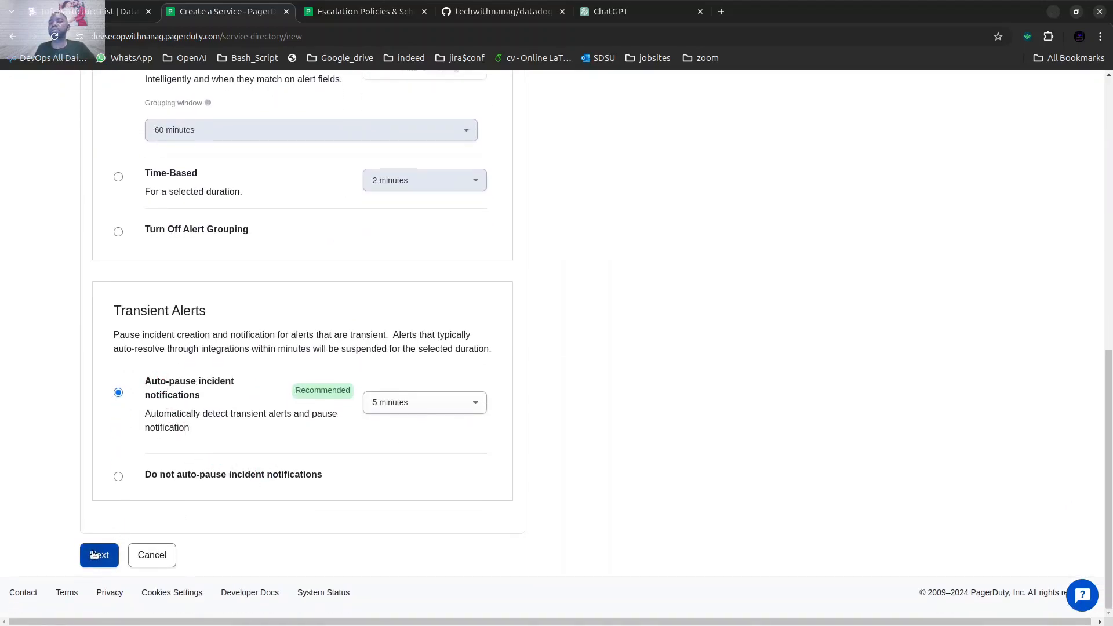
Select Datadog among the most popular integrations for the new service.
scroll(230, 245, "up", 2)
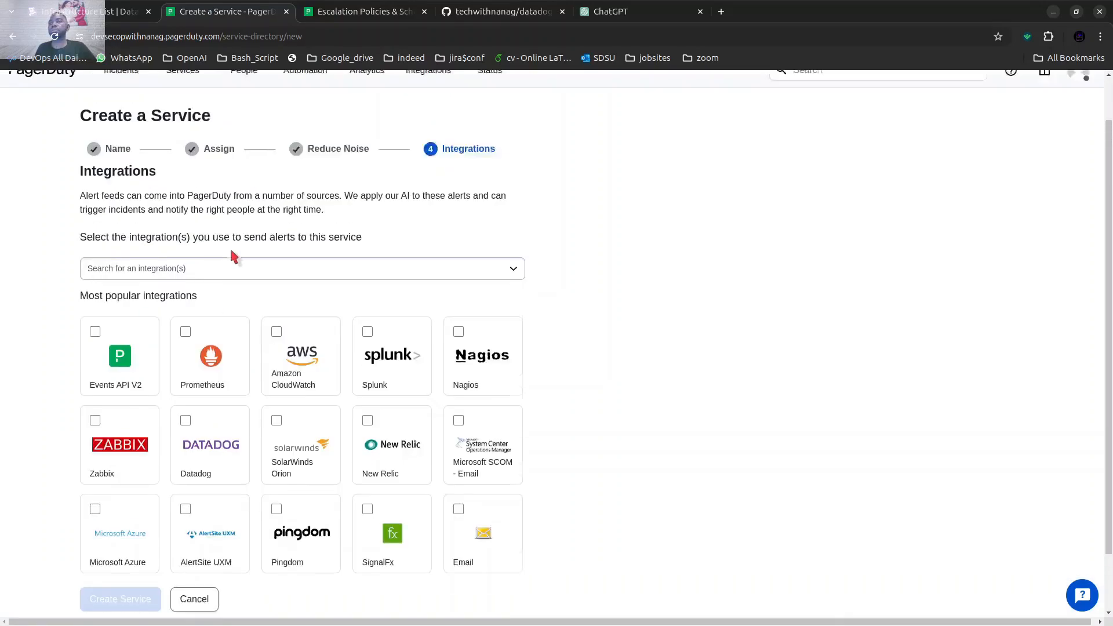
scroll(299, 313, "down", 2)
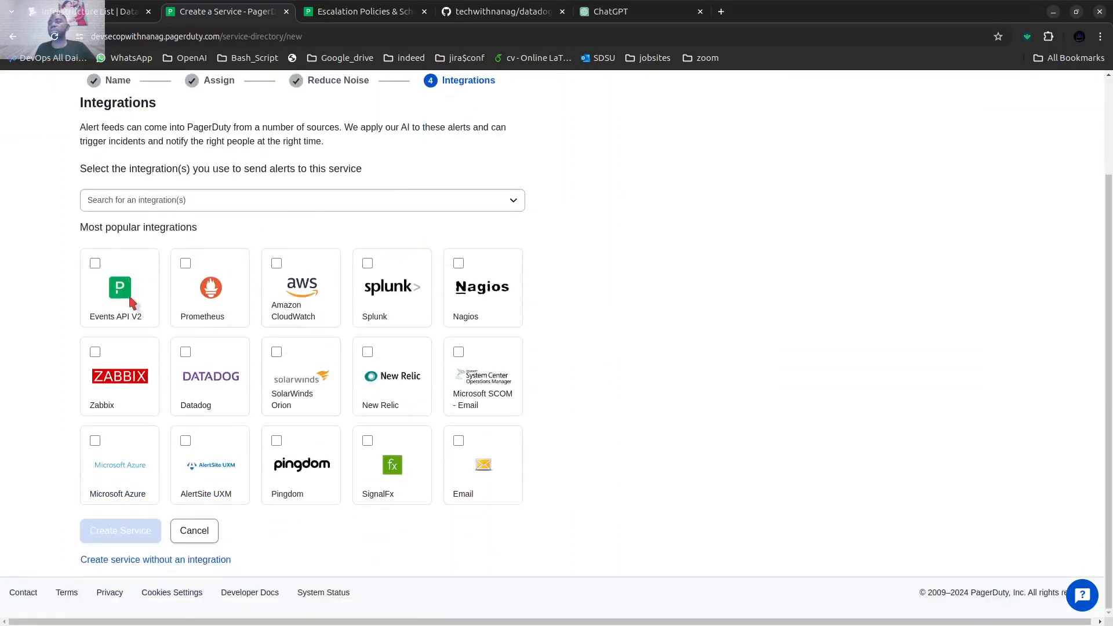
left_click(186, 352)
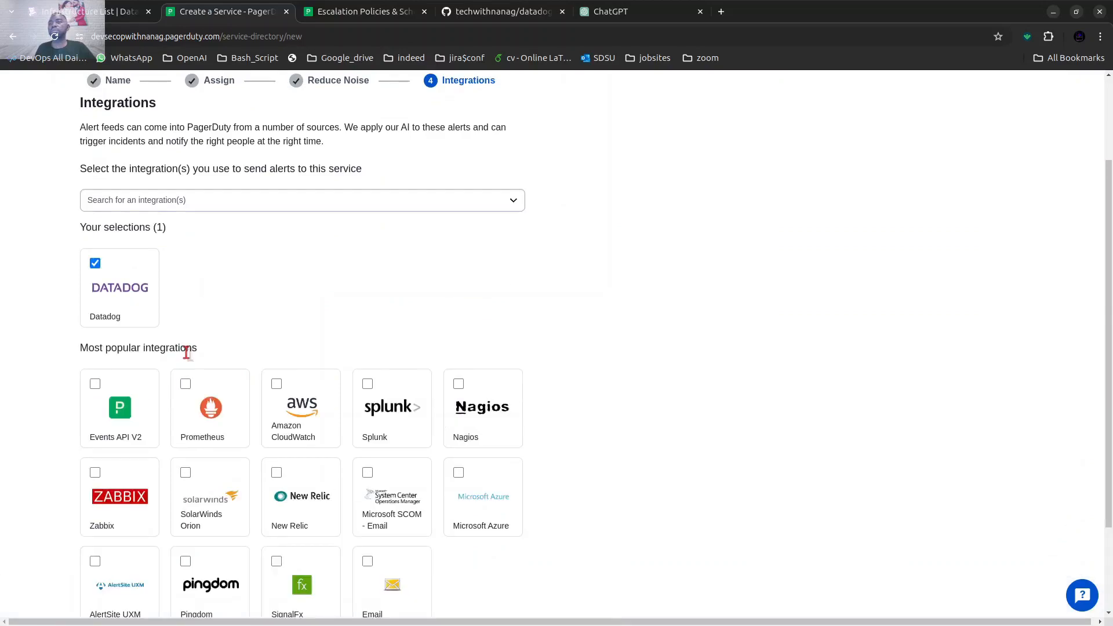
Find and add the Slack to PagerDuty (Legacy) integration alongside Datadog, and create the service.
left_click(277, 203)
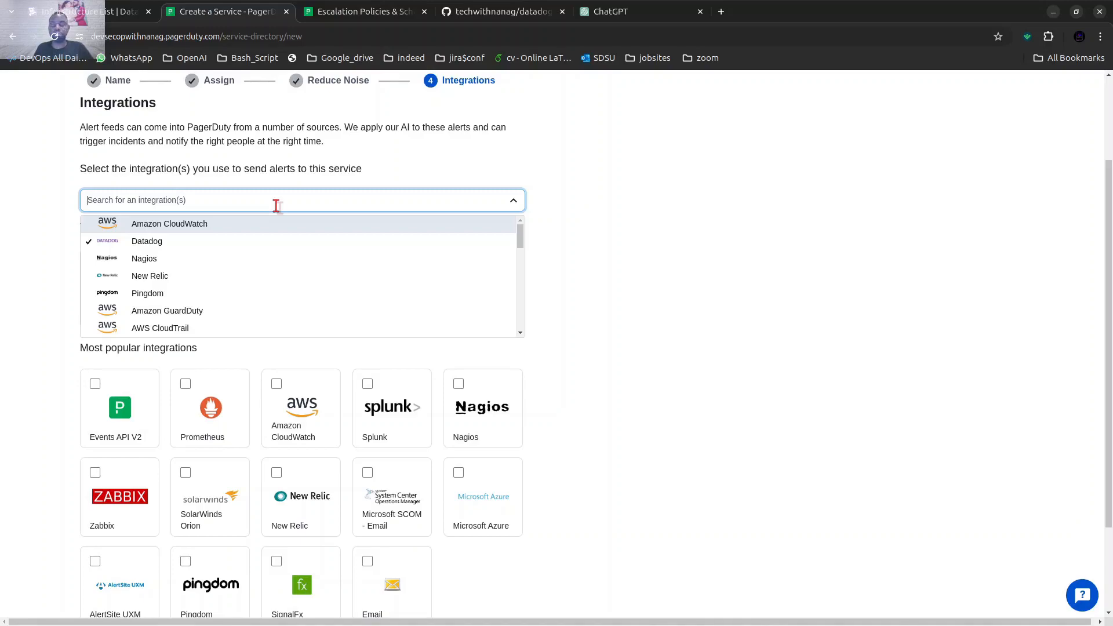
type("sla")
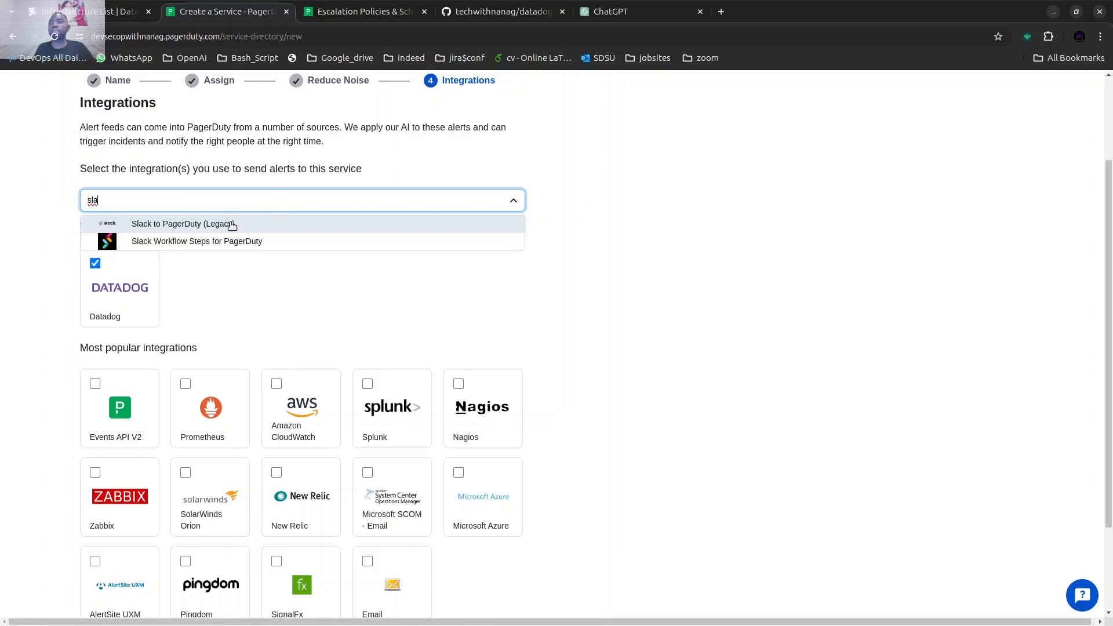
left_click(232, 225)
left_click(423, 293)
scroll(433, 285, "down", 2)
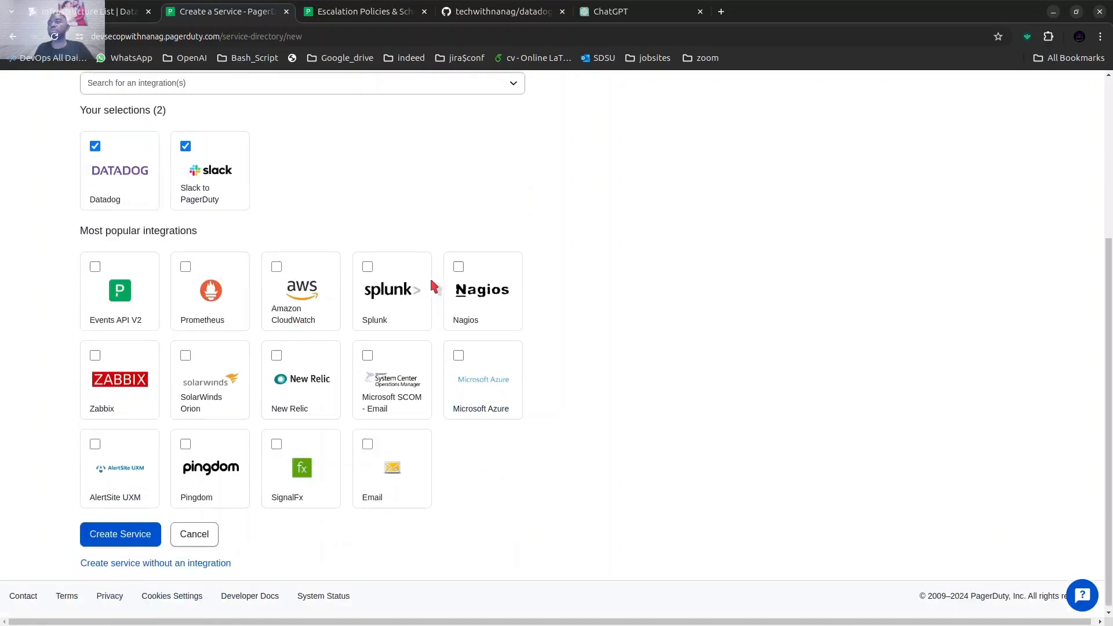
left_click(122, 530)
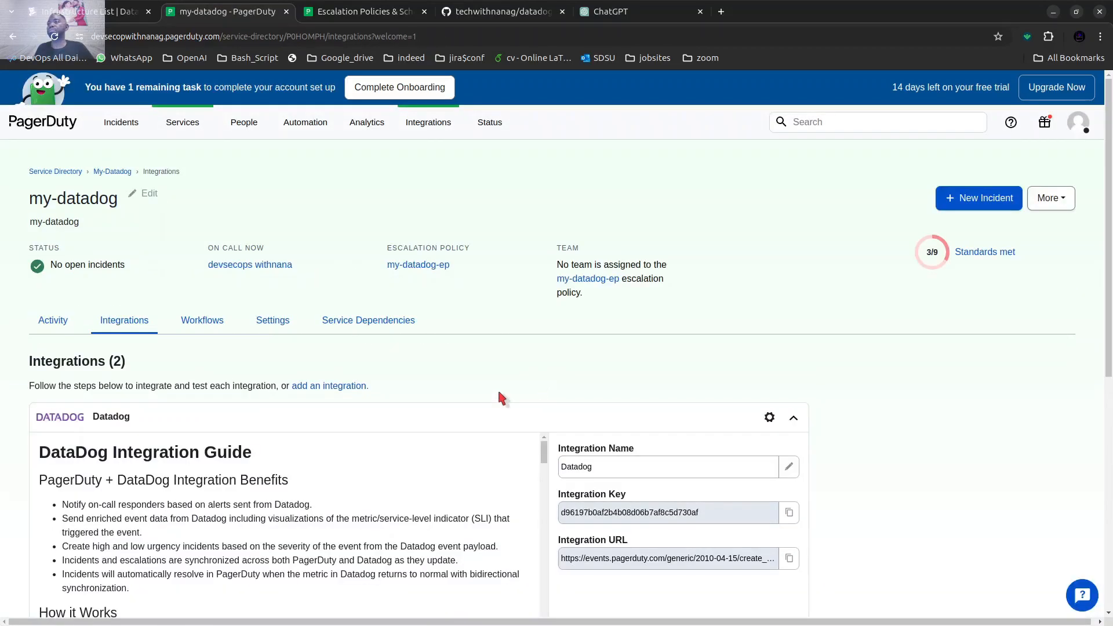
Review the my-datadog service's integrations, including the Datadog integration guide, the Slack integration and the extensions and webhooks sections.
scroll(498, 388, "down", 5)
scroll(454, 382, "down", 4)
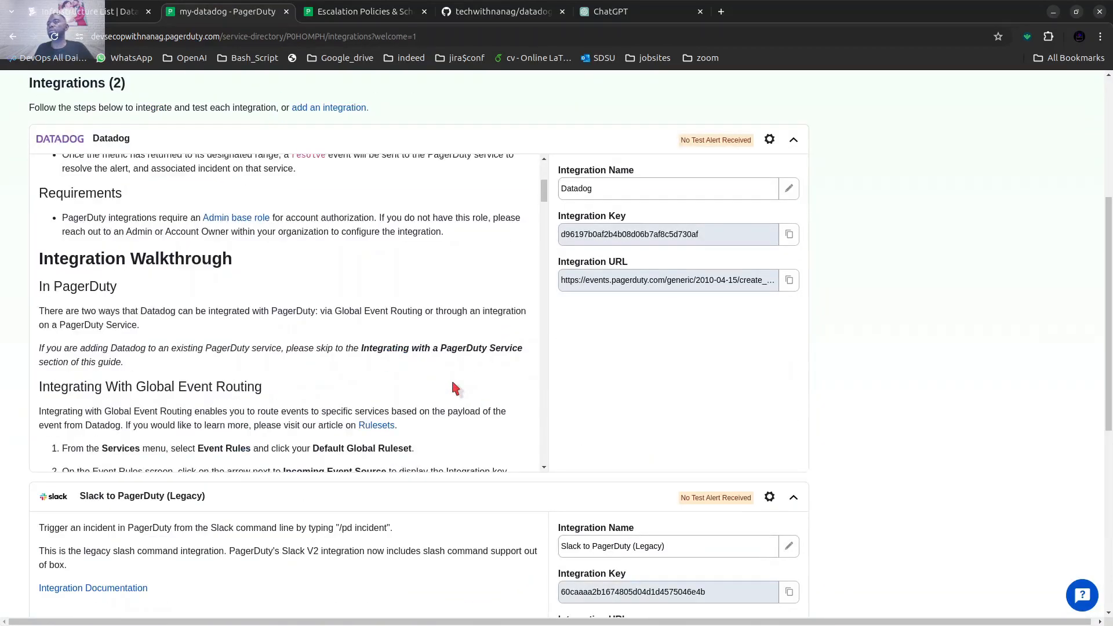
scroll(551, 390, "down", 7)
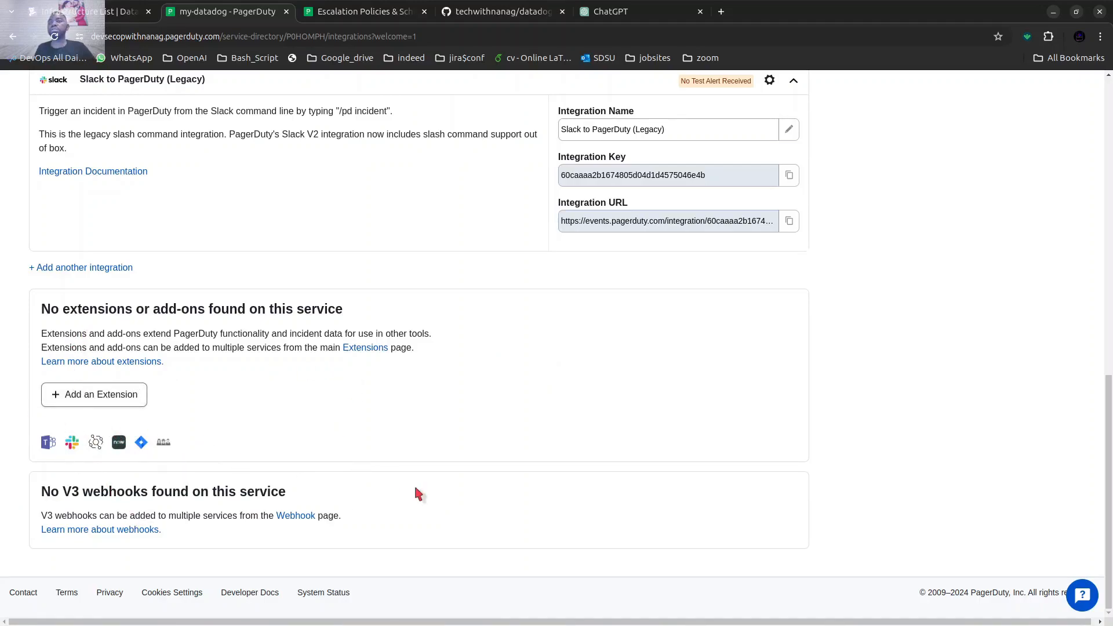
scroll(579, 442, "up", 3)
scroll(582, 443, "up", 5)
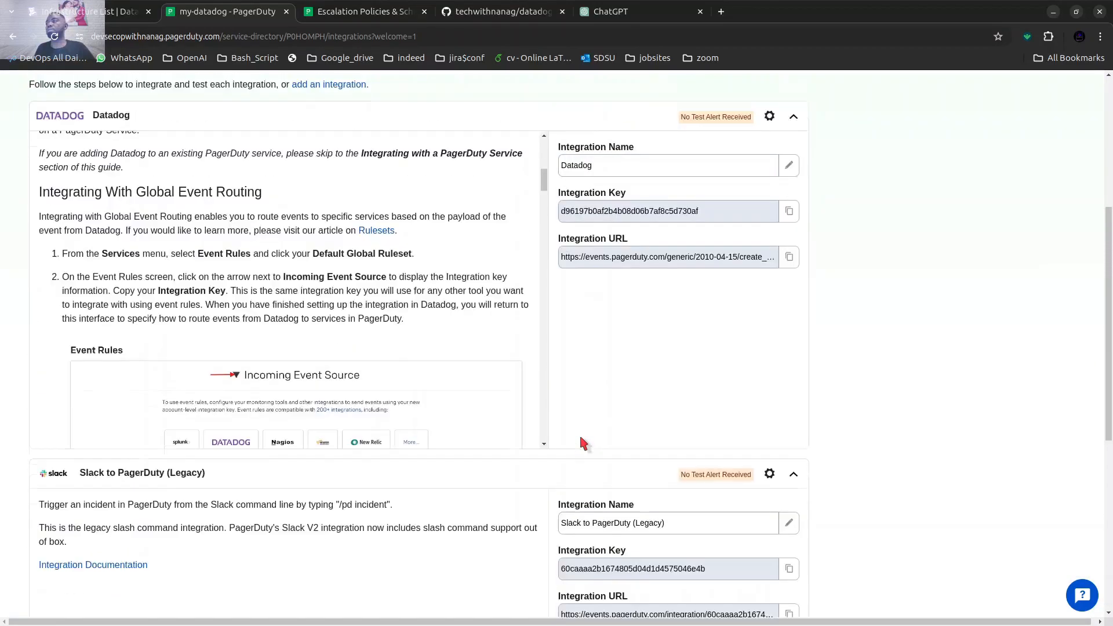
scroll(473, 435, "up", 10)
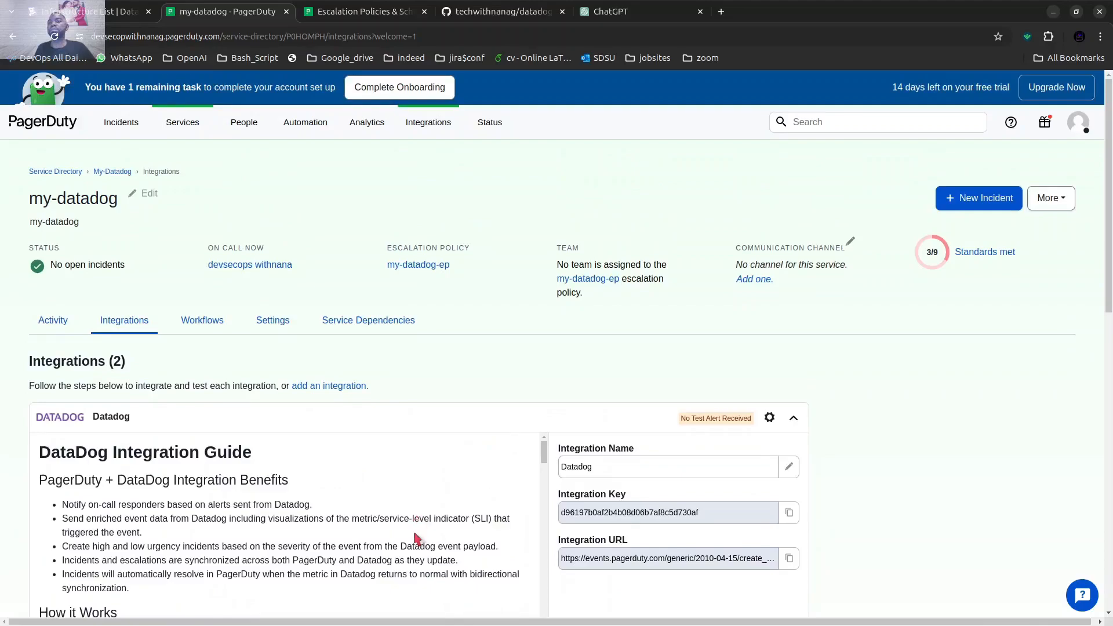
scroll(414, 534, "down", 5)
scroll(813, 428, "down", 10)
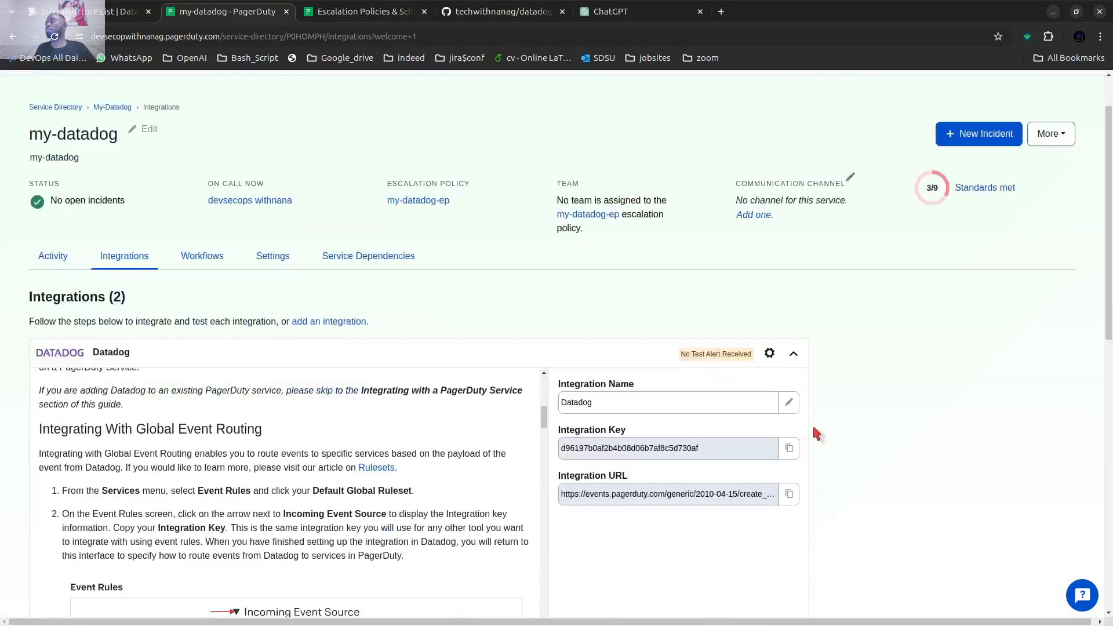
scroll(813, 429, "up", 15)
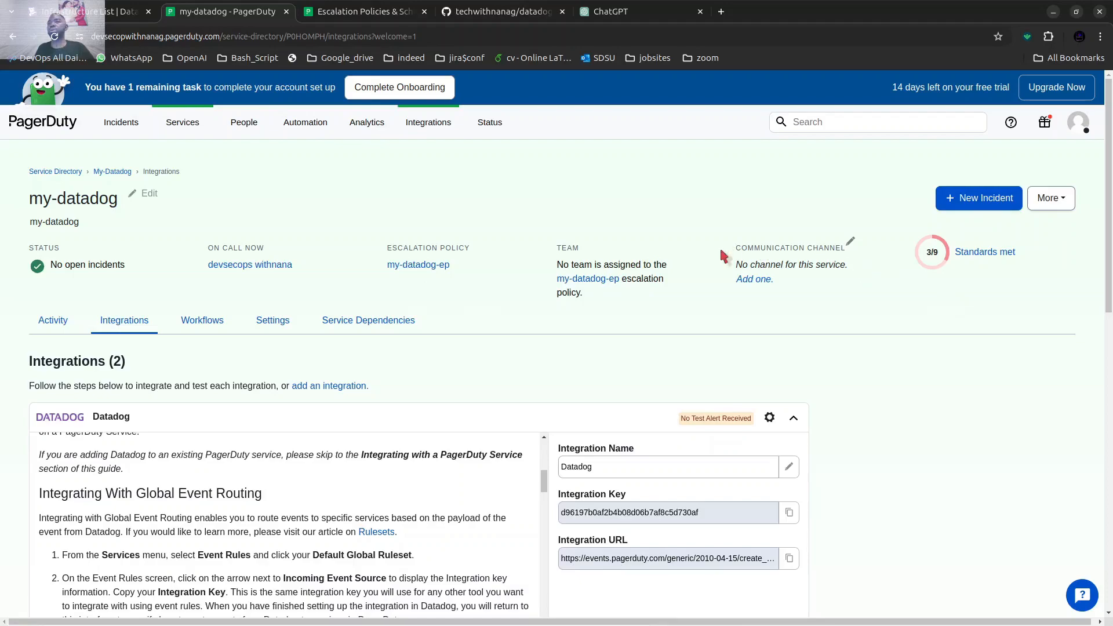
Go to the escalation policies through the onboarding task "Escalate incidents to the right people".
left_click(399, 88)
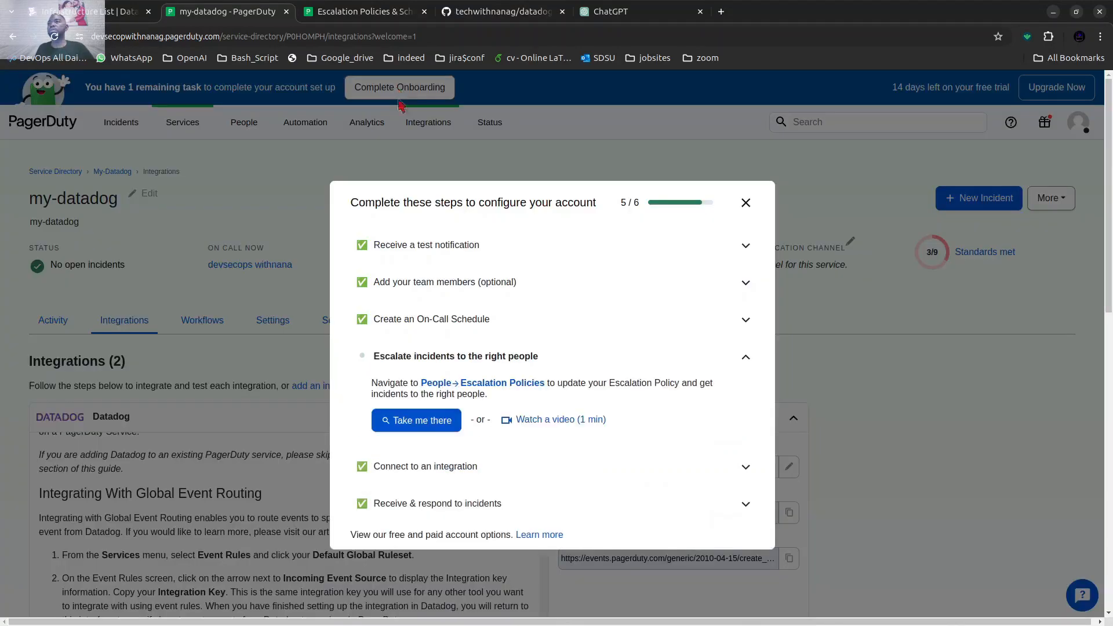
left_click(394, 356)
left_click(394, 357)
left_click(401, 418)
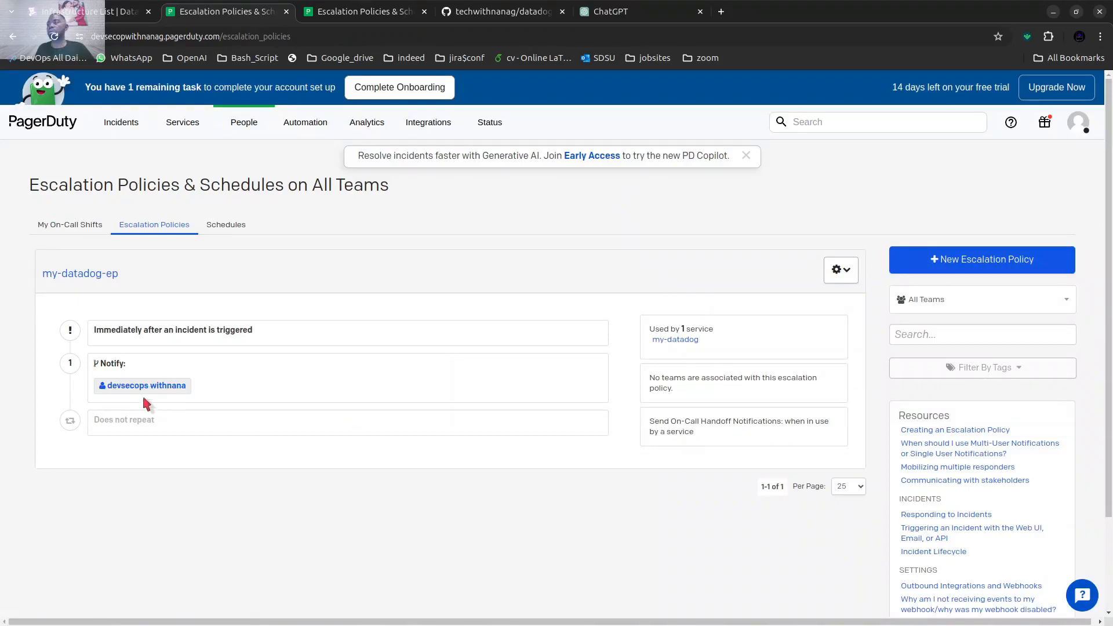
Open the my-datadog-ep escalation policy for editing and assign it to the devops team.
left_click(840, 277)
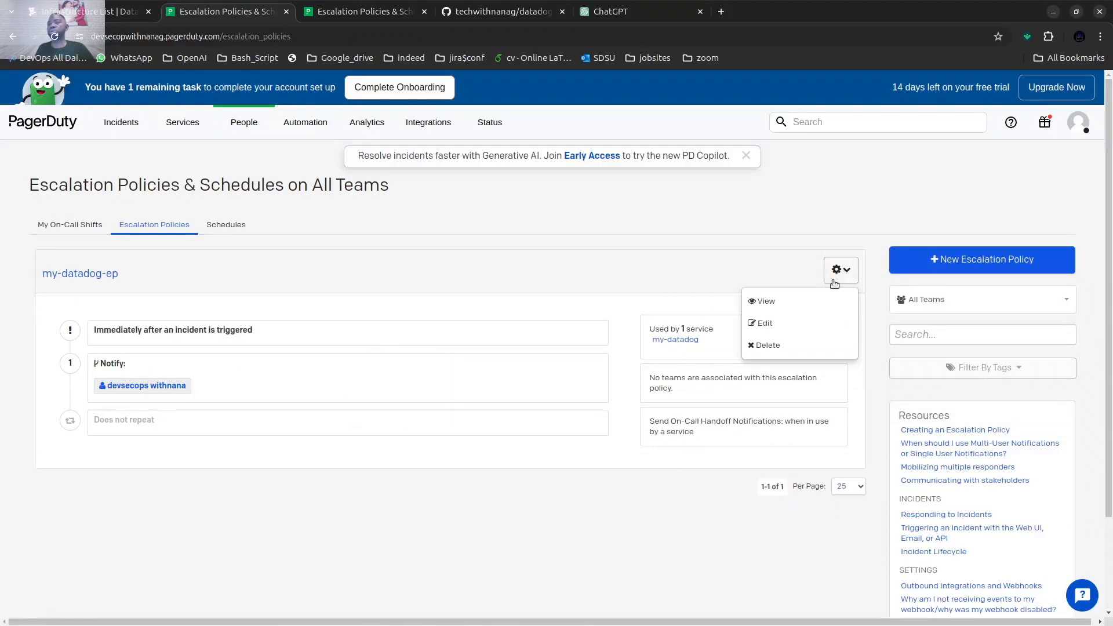
left_click(845, 274)
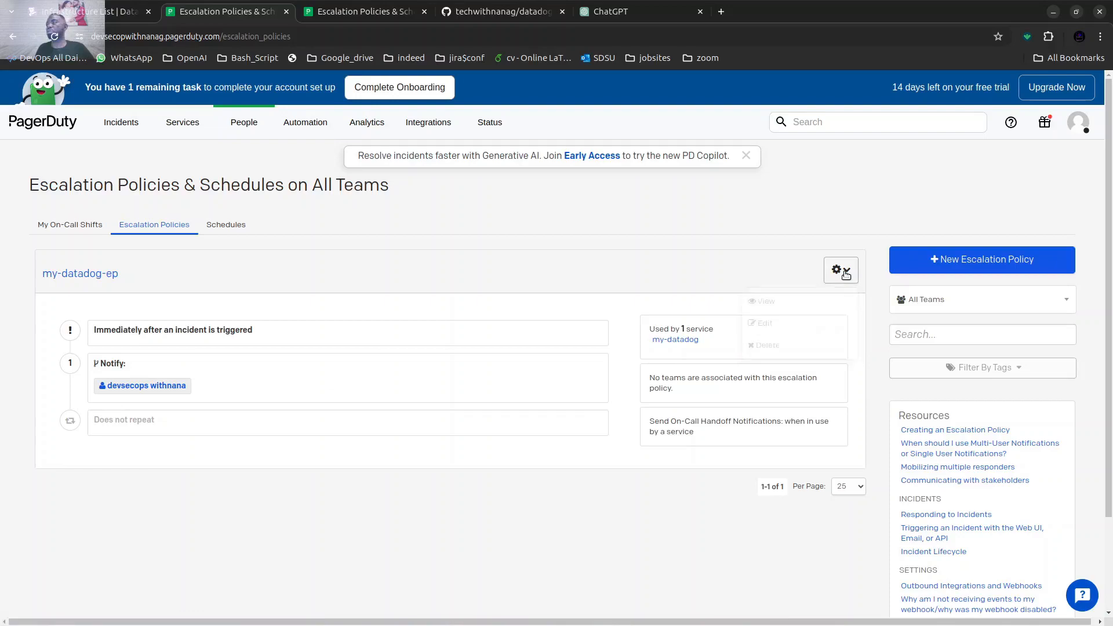
left_click(845, 274)
left_click(806, 328)
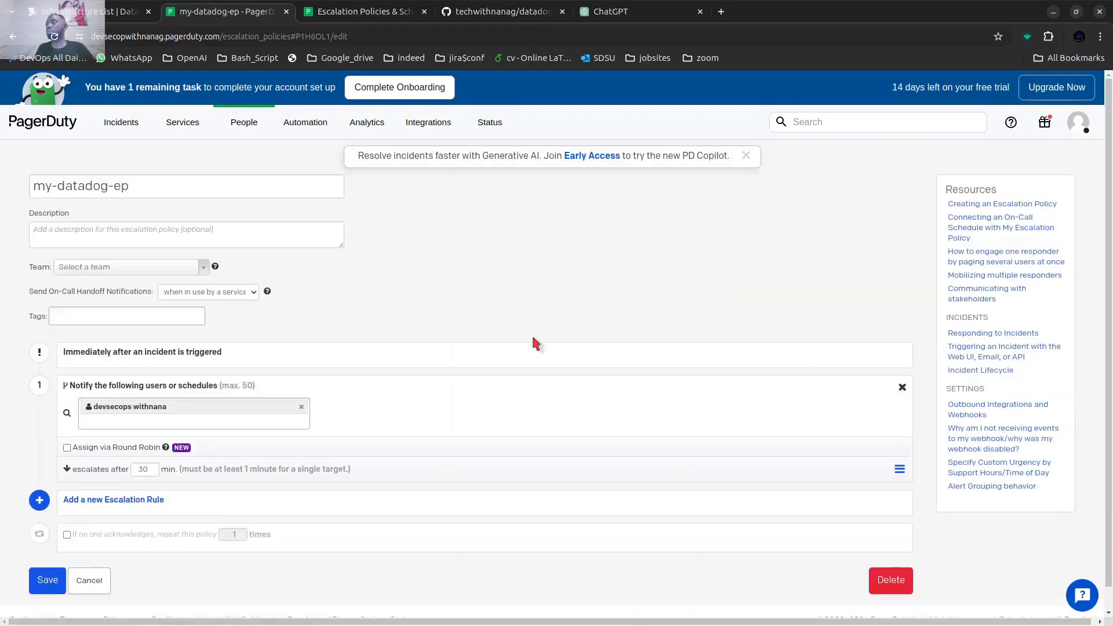
scroll(363, 343, "down", 1)
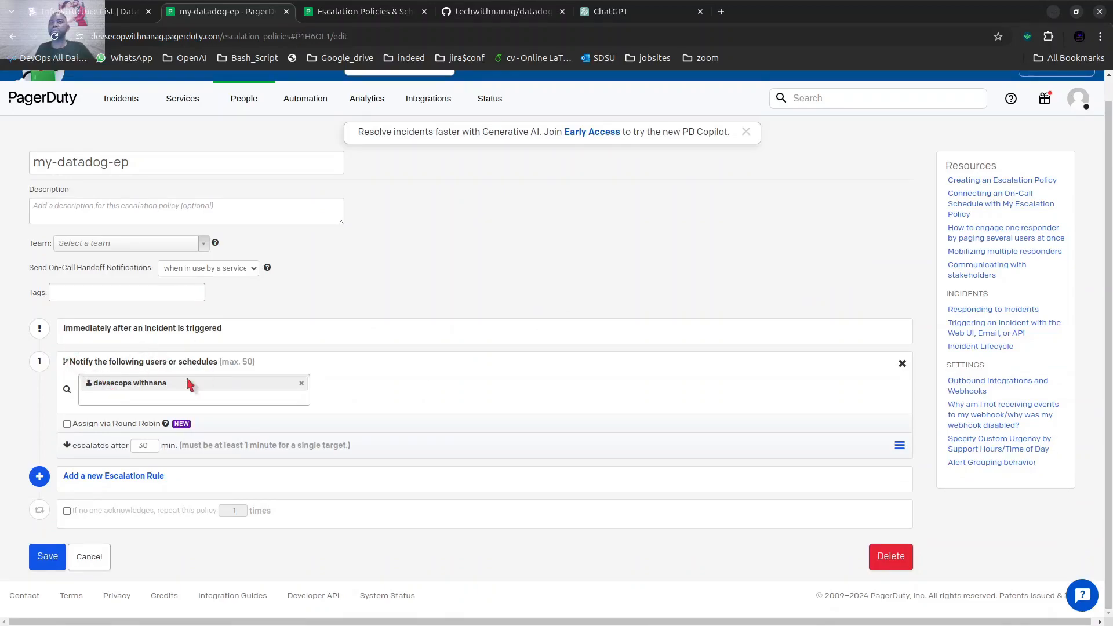
left_click(157, 247)
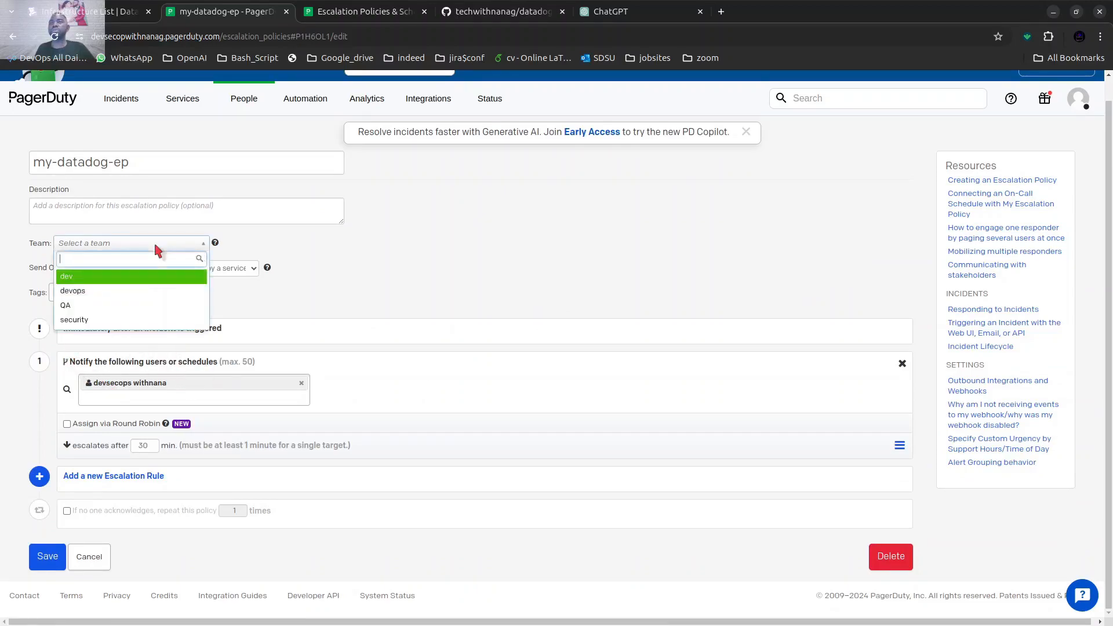
left_click(130, 291)
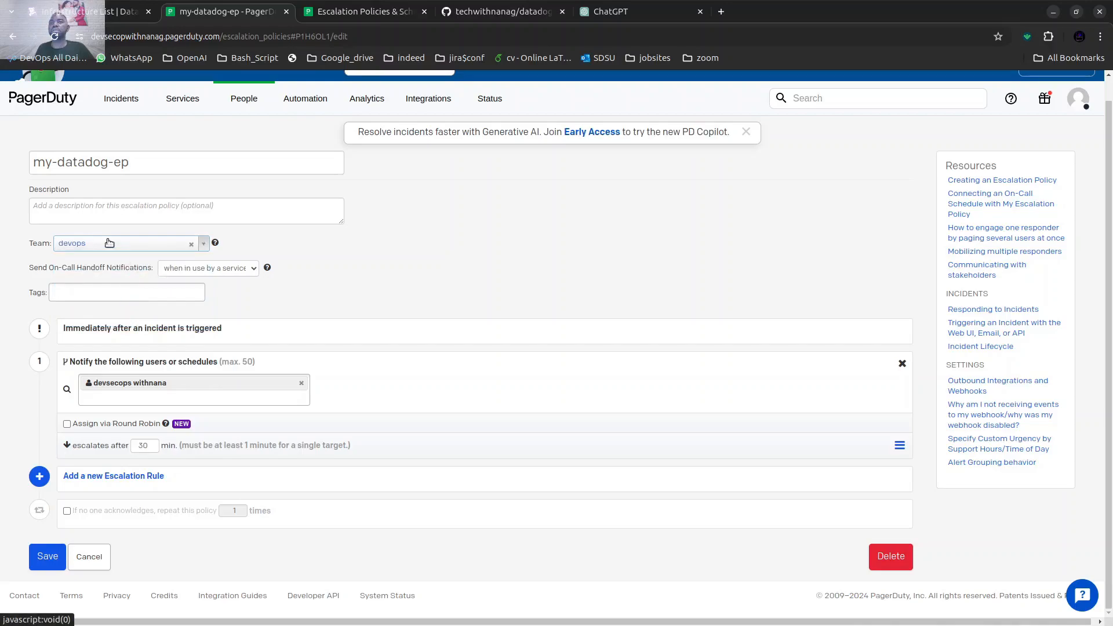
Copy the policy name "my-datadog-ep" into the escalation policy's description.
left_click(87, 210)
left_click_drag(130, 162, 32, 168)
right_click(47, 168)
left_click(87, 201)
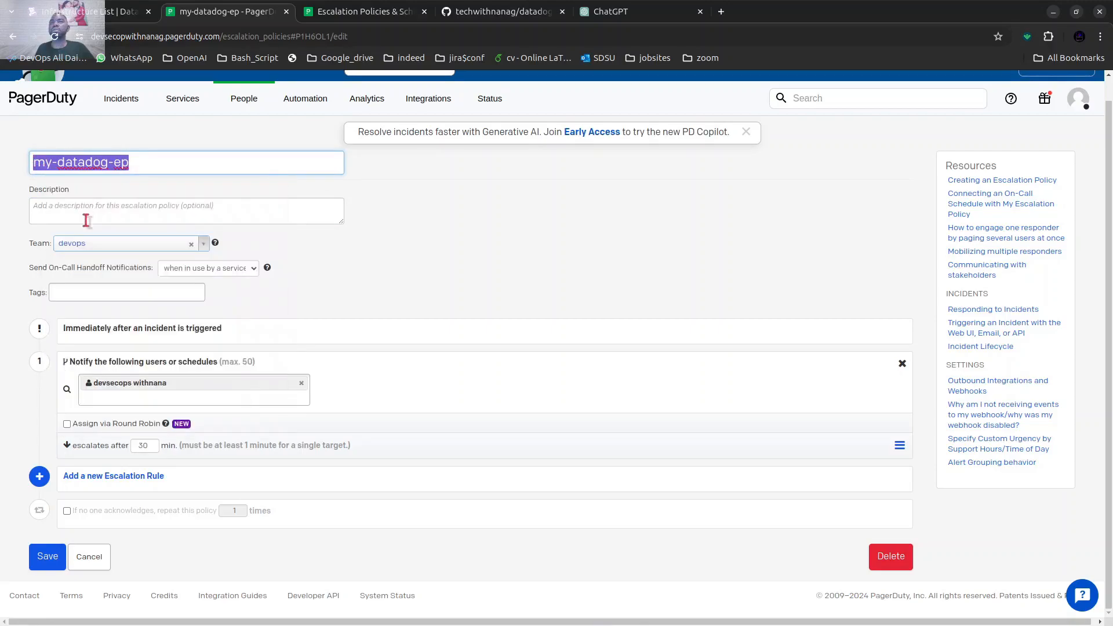
left_click(87, 213)
right_click(87, 215)
left_click(119, 311)
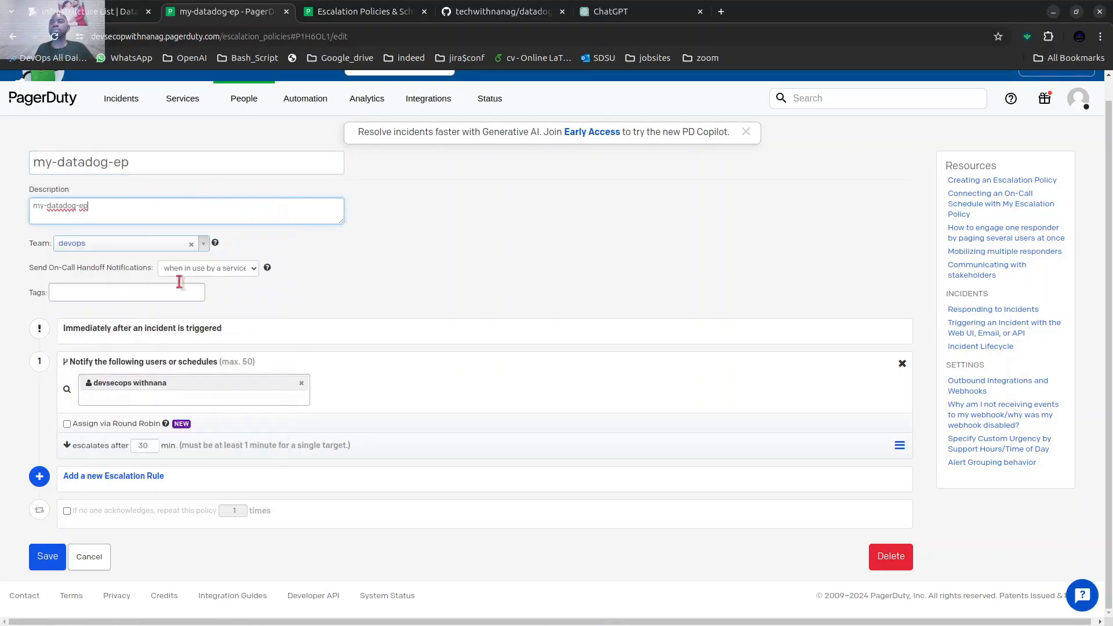
Set the policy's on-call handoff notifications to "always" and add the devops tag.
left_click(165, 287)
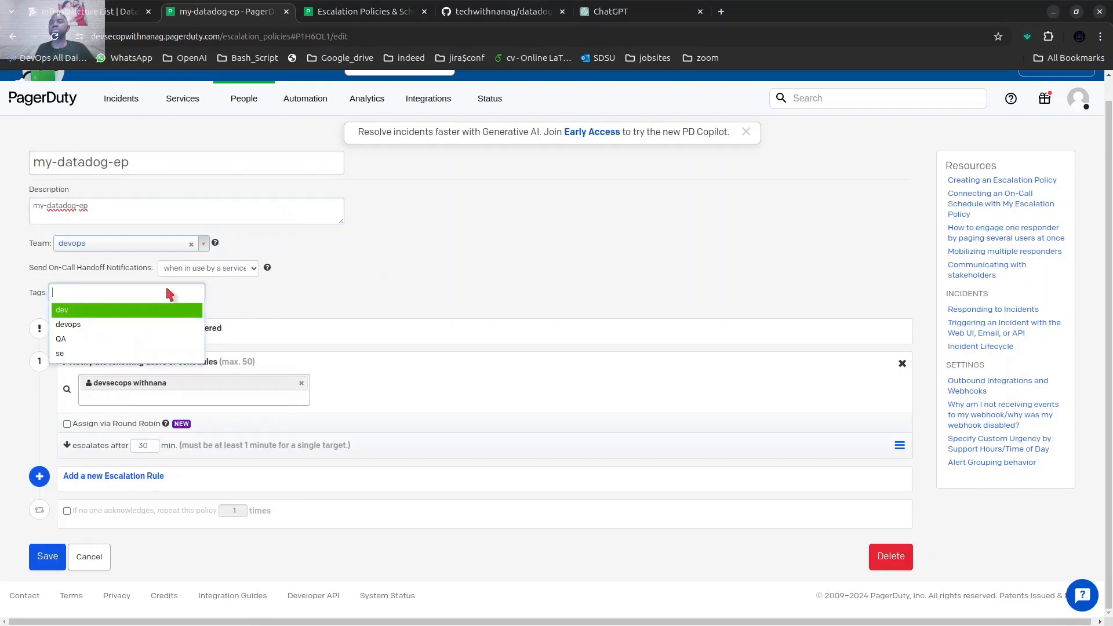
left_click(204, 267)
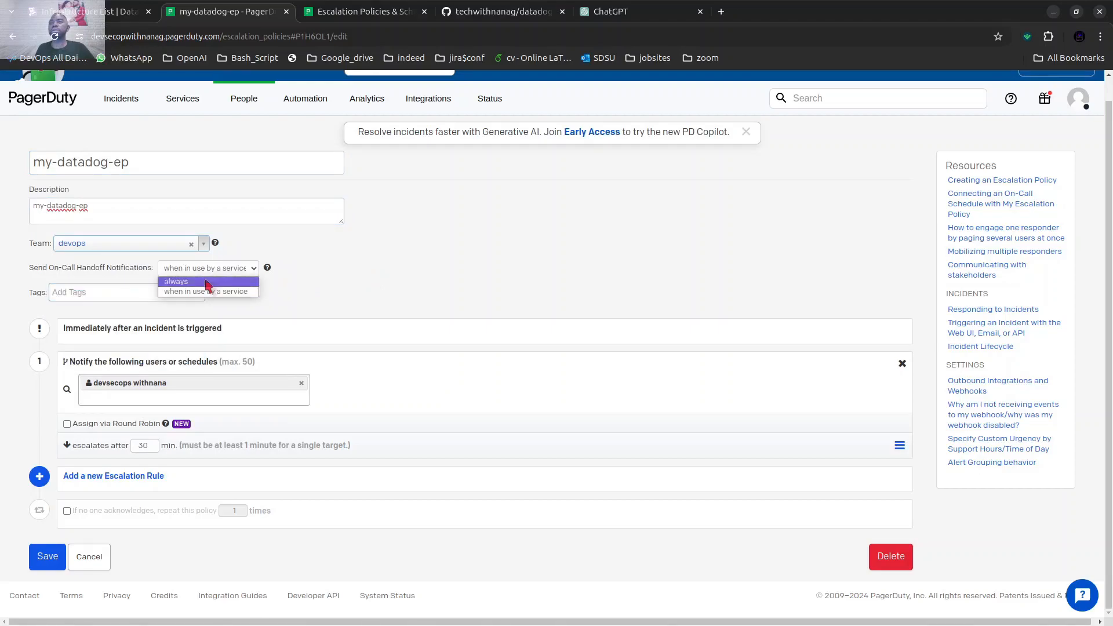
left_click(186, 280)
left_click(129, 295)
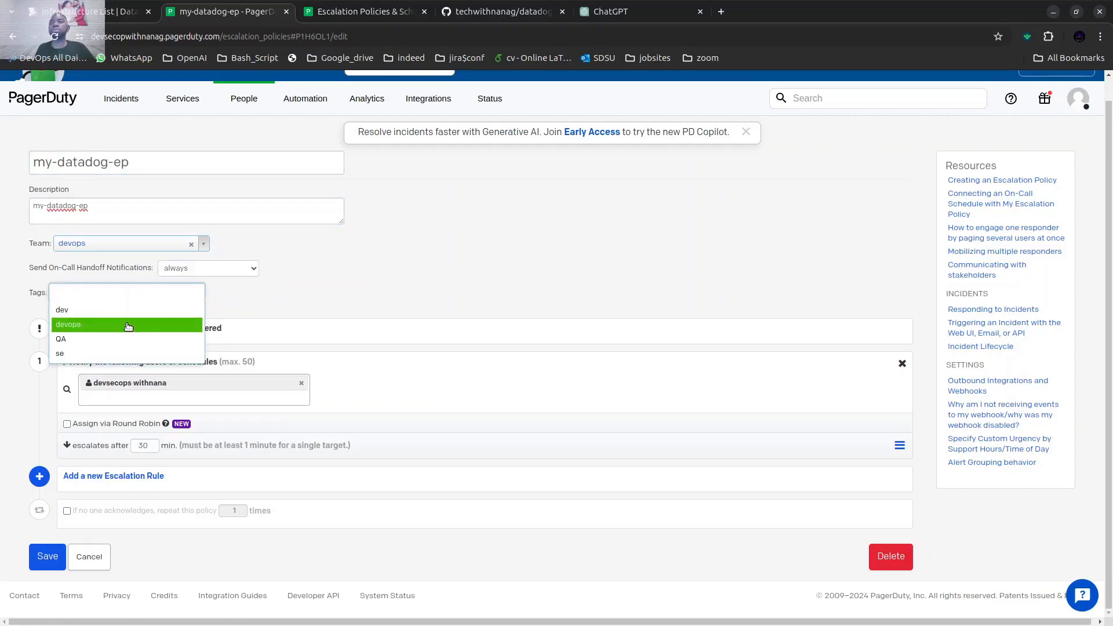
left_click(128, 324)
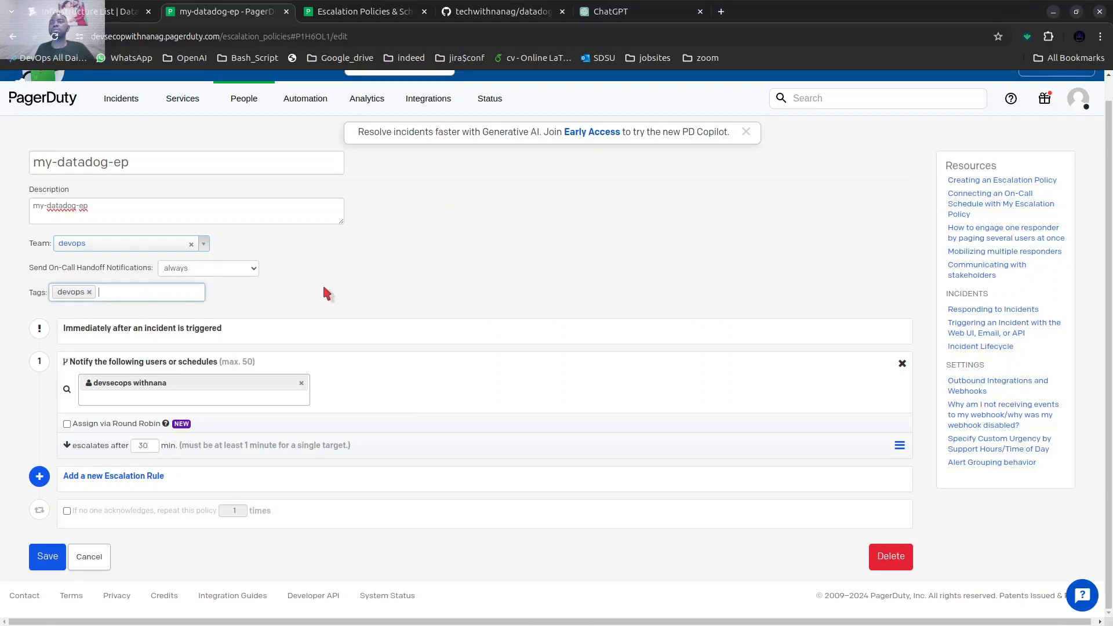
Add one more user to notify in the first escalation rule and create a second rule that notifies a different user.
left_click(118, 396)
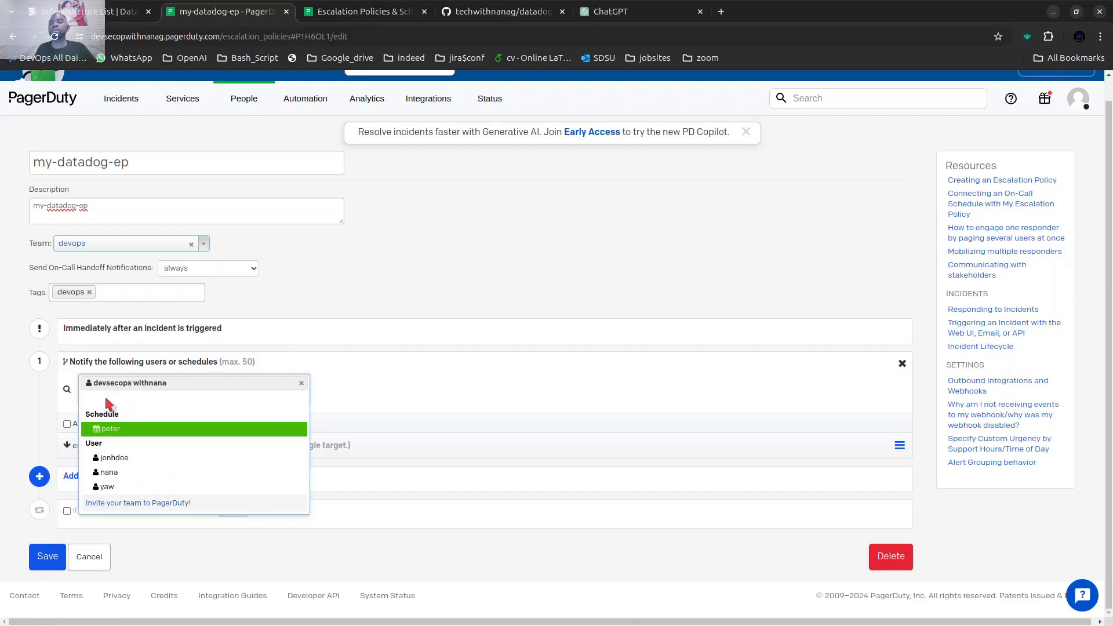
left_click(132, 471)
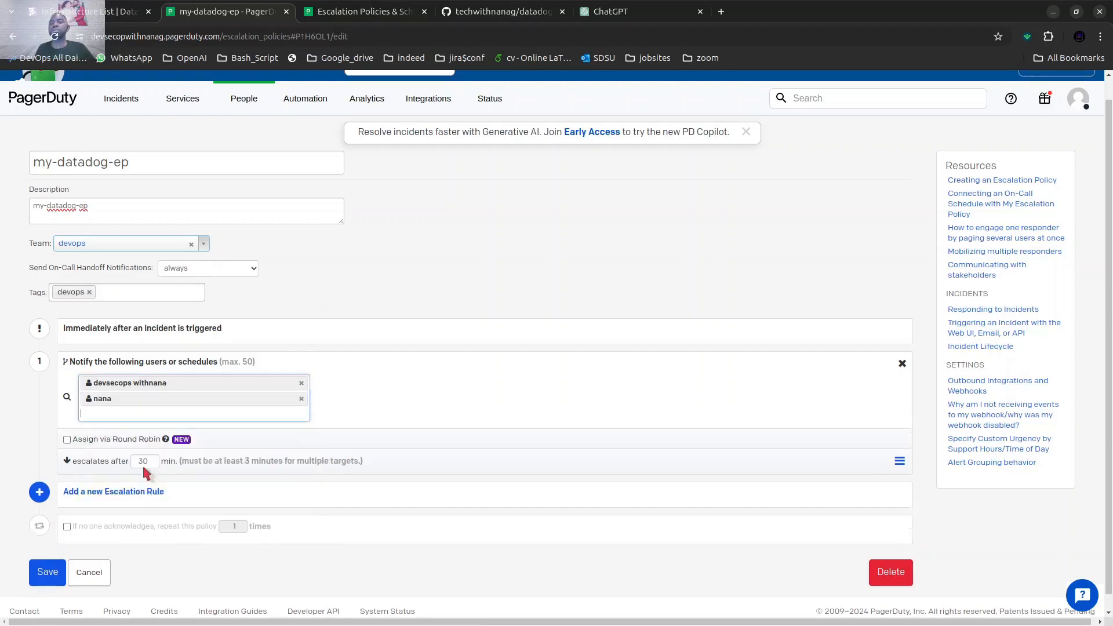
scroll(376, 381, "down", 1)
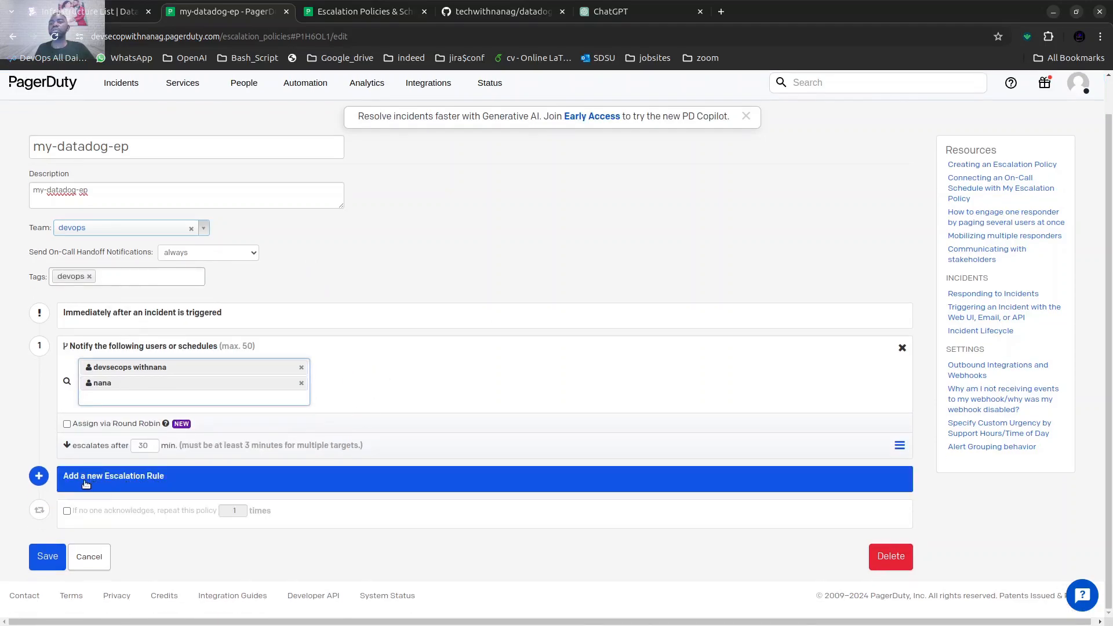
left_click(150, 482)
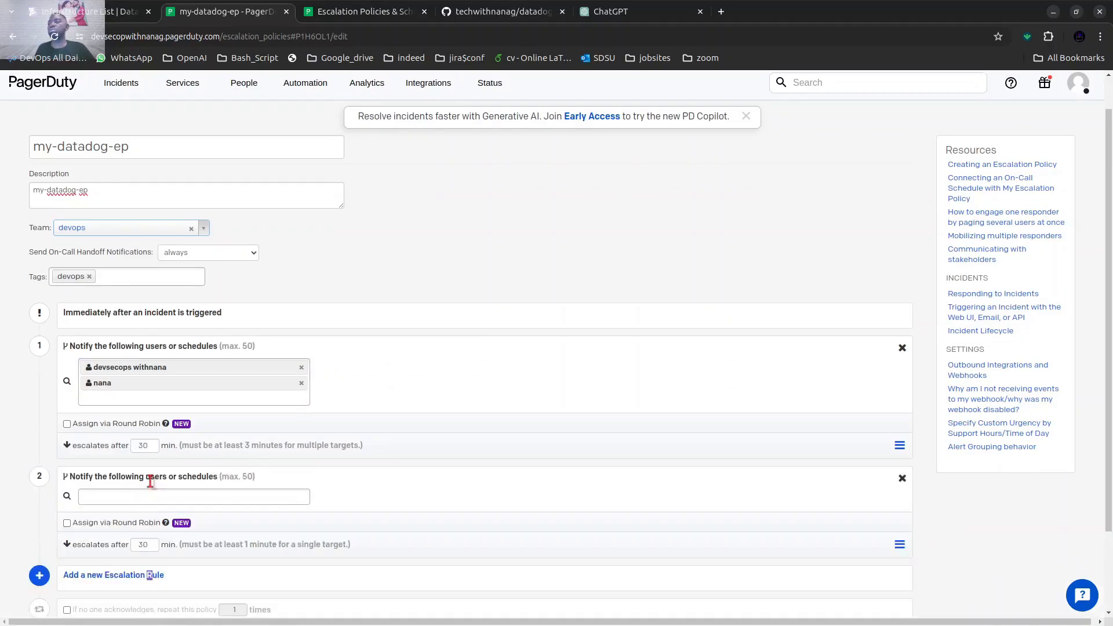
scroll(290, 458, "down", 2)
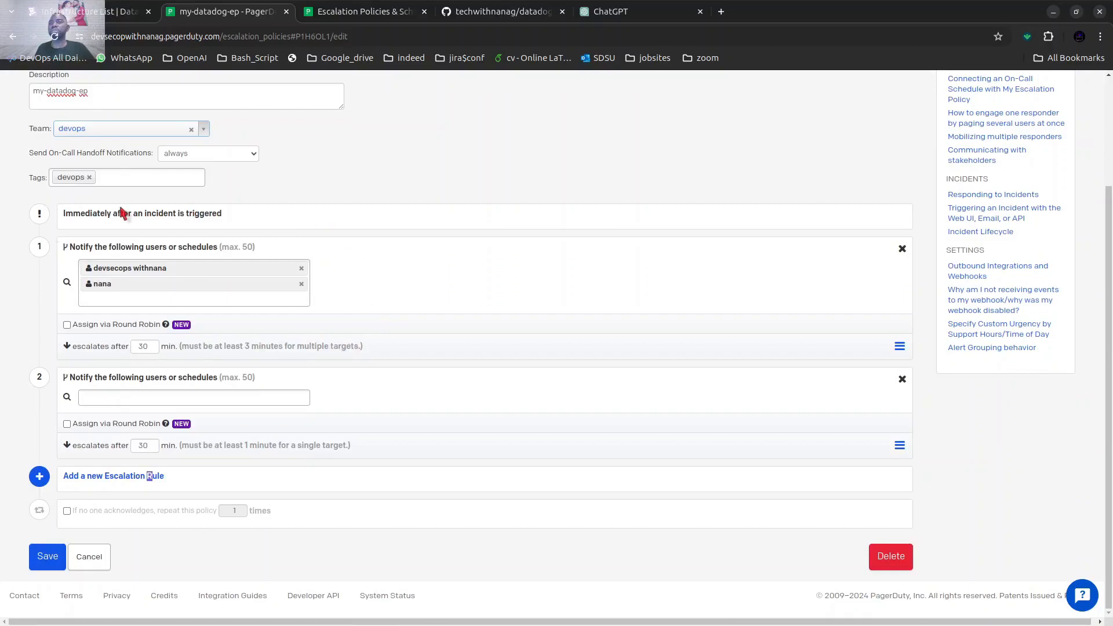
left_click(115, 401)
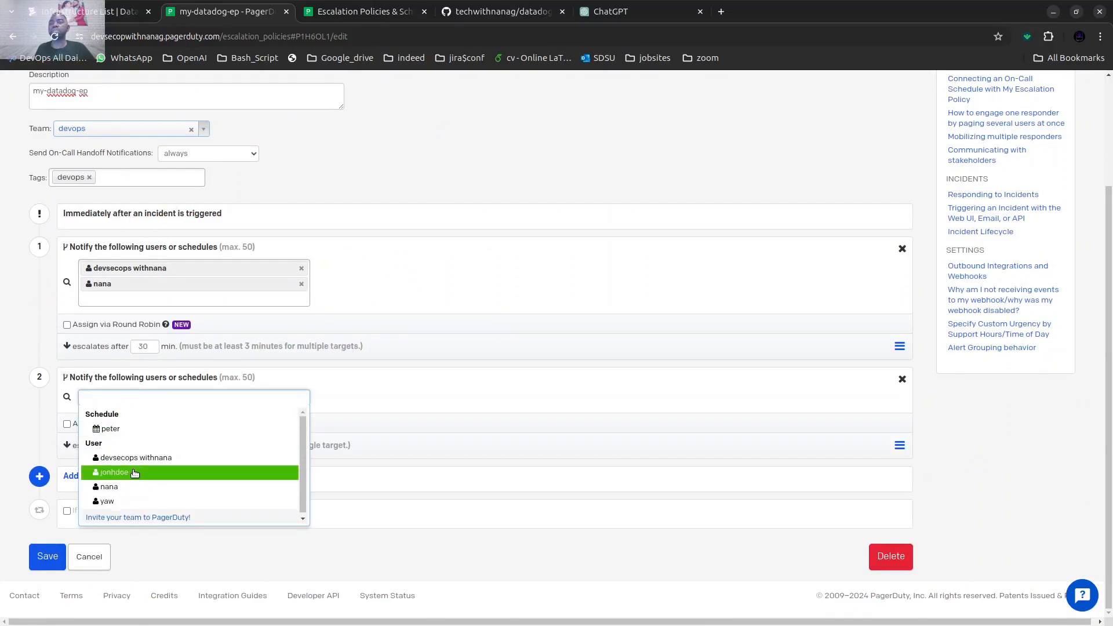
left_click(134, 474)
scroll(525, 359, "down", 1)
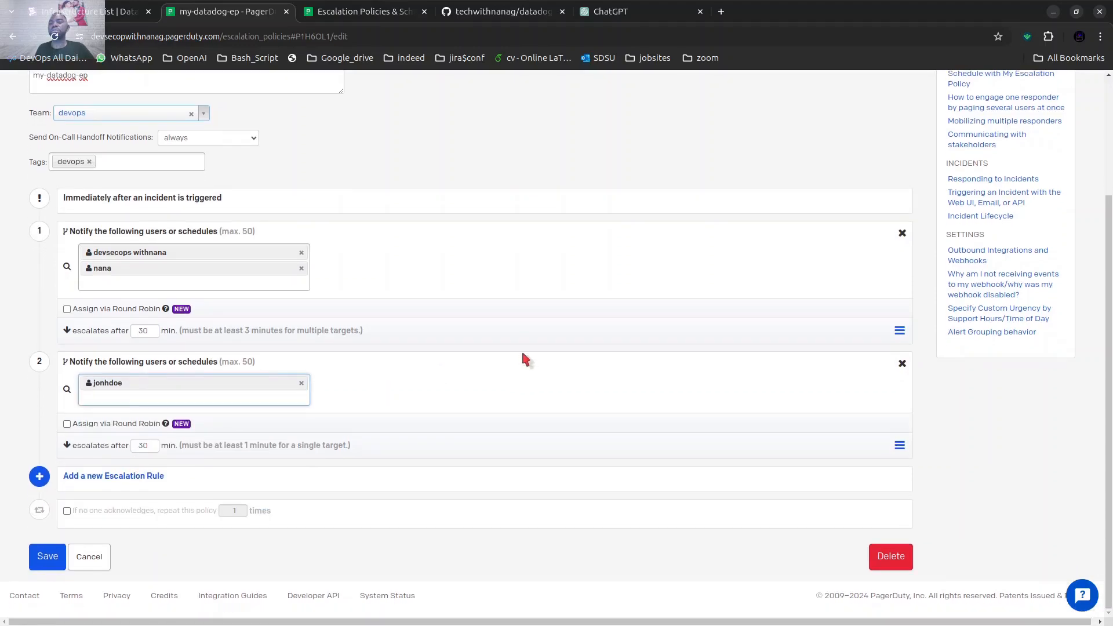
left_click(452, 313)
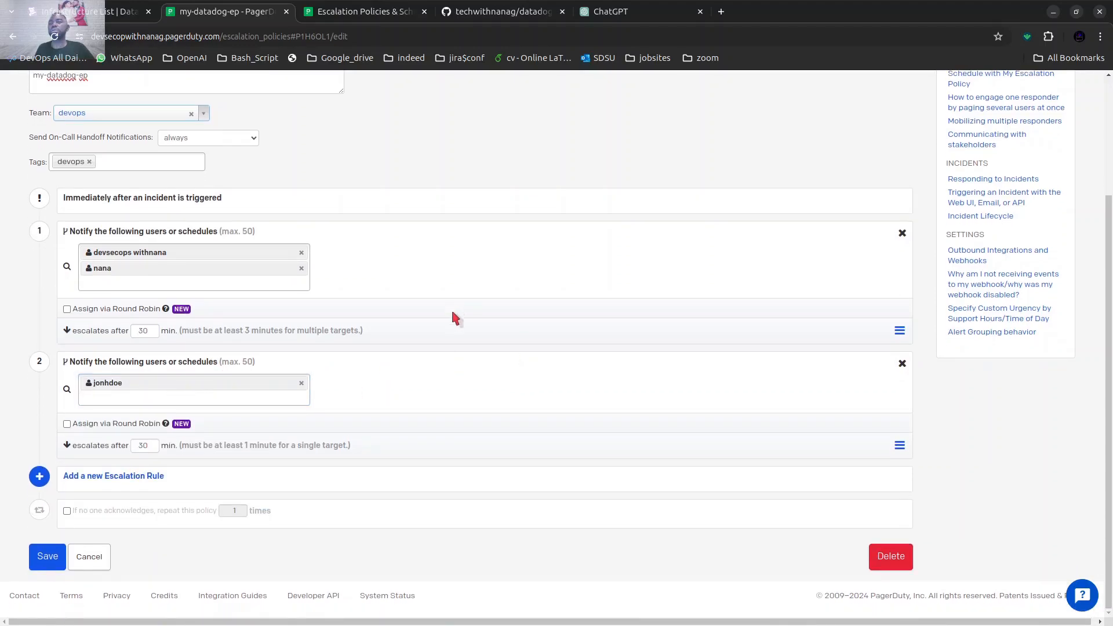
Add a third escalation rule that notifies the second user of the first rule, and save the escalation policy.
left_click(139, 475)
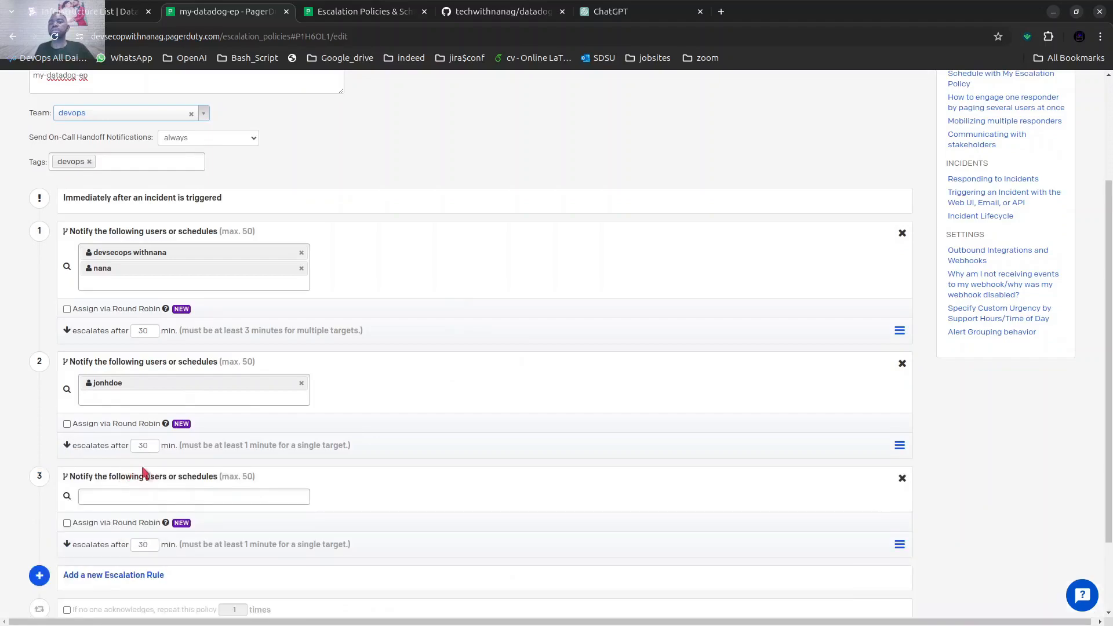
scroll(231, 406, "down", 2)
left_click(163, 397)
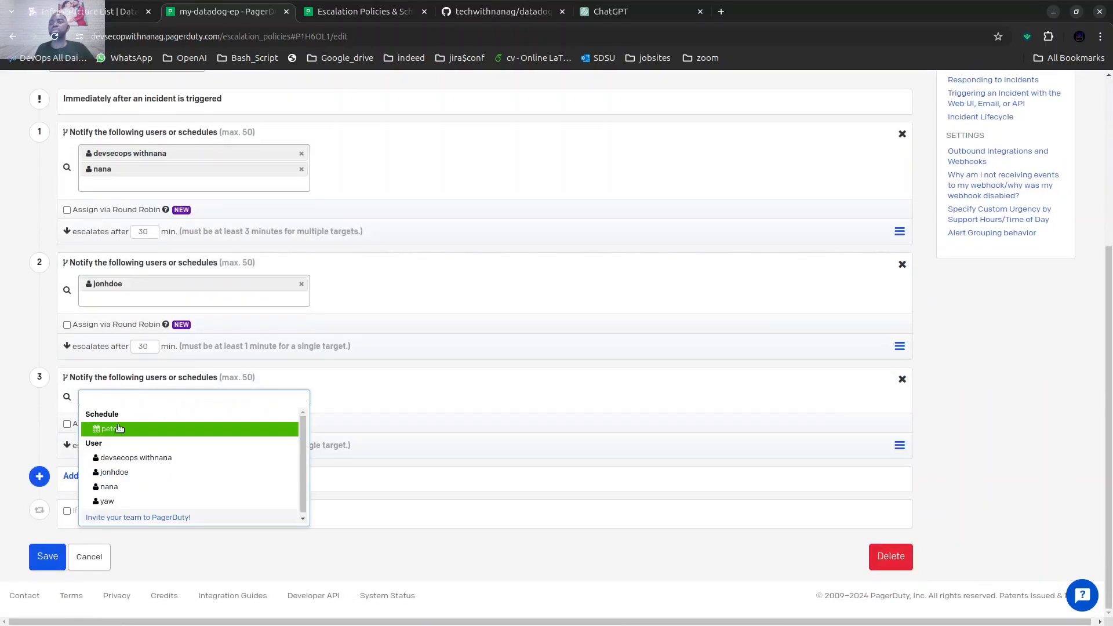
left_click(139, 487)
scroll(490, 352, "down", 1)
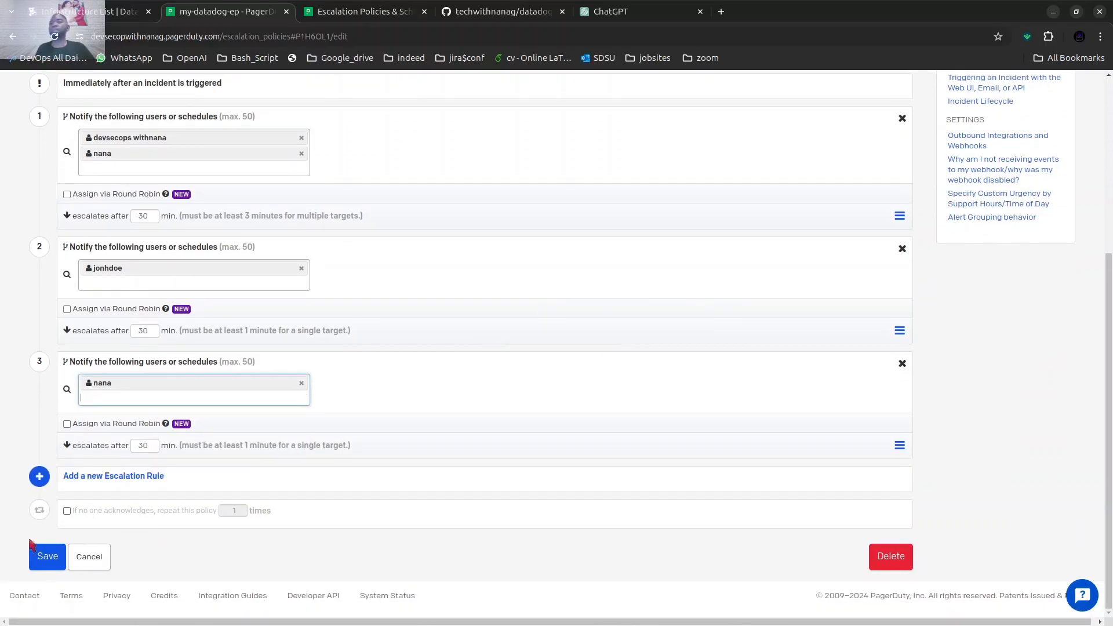
left_click(40, 555)
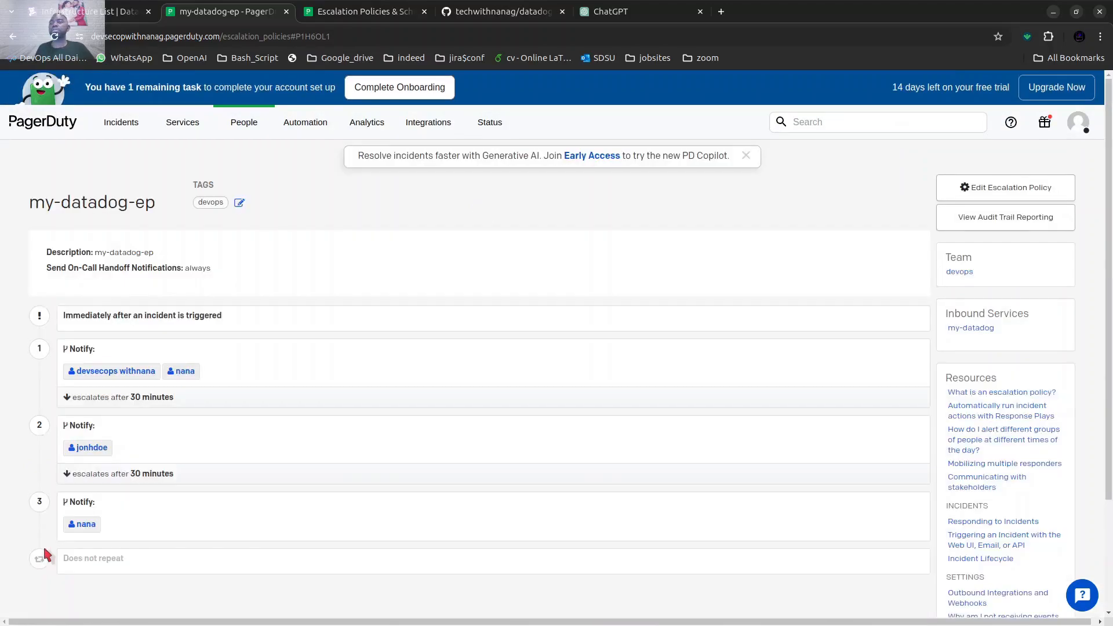
scroll(369, 346, "down", 3)
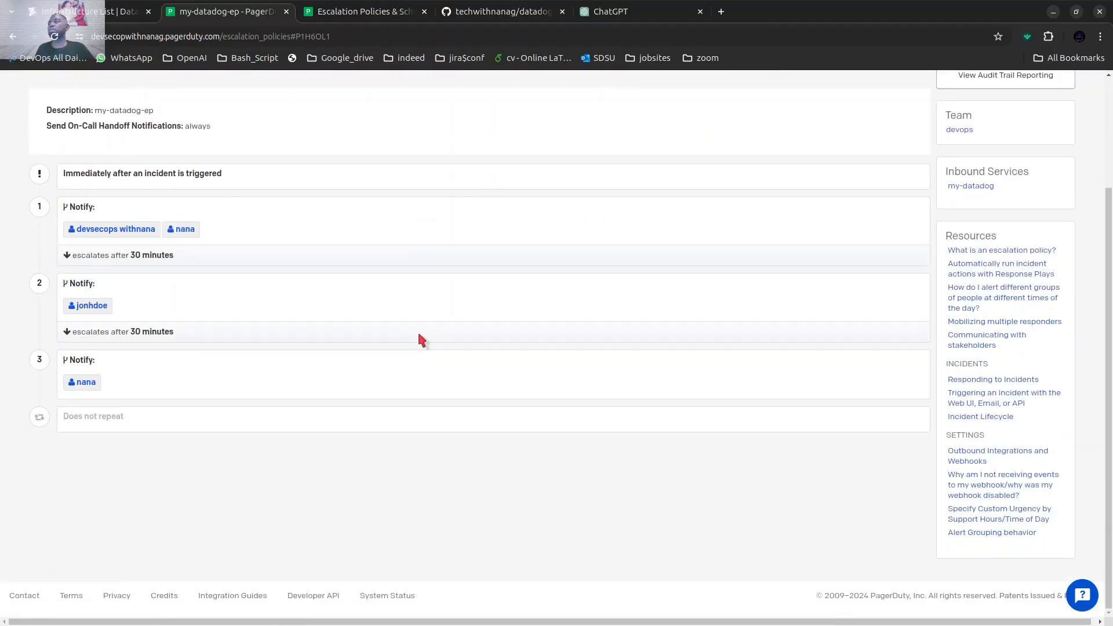
scroll(420, 340, "up", 3)
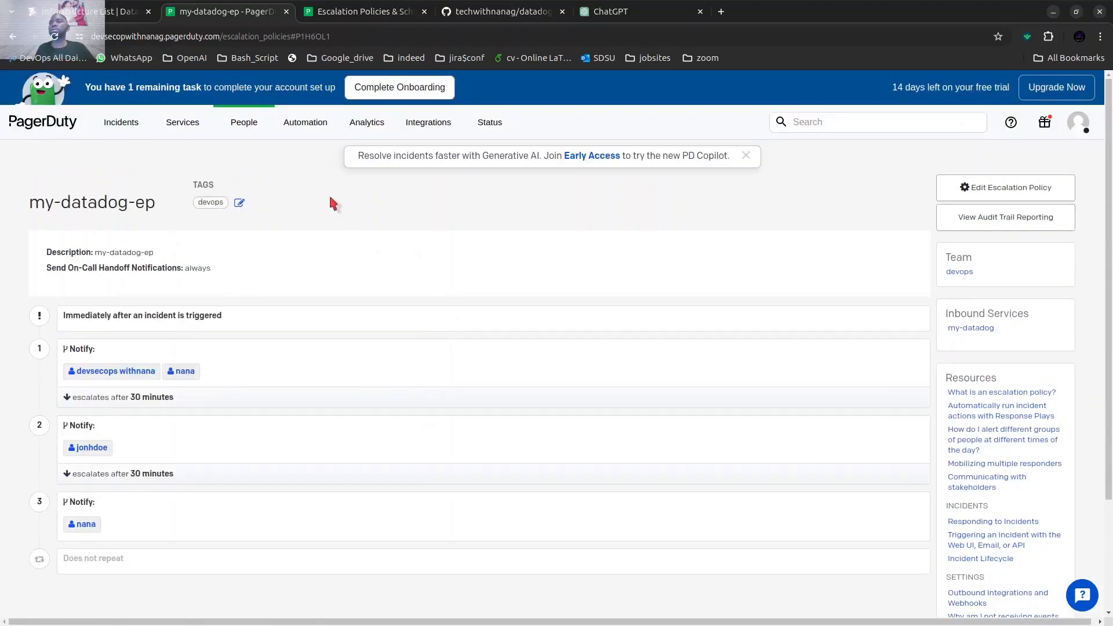
Create a PagerDuty API access key with the description "datadog-02" and copy the new key.
left_click(435, 130)
mouse_move(415, 128)
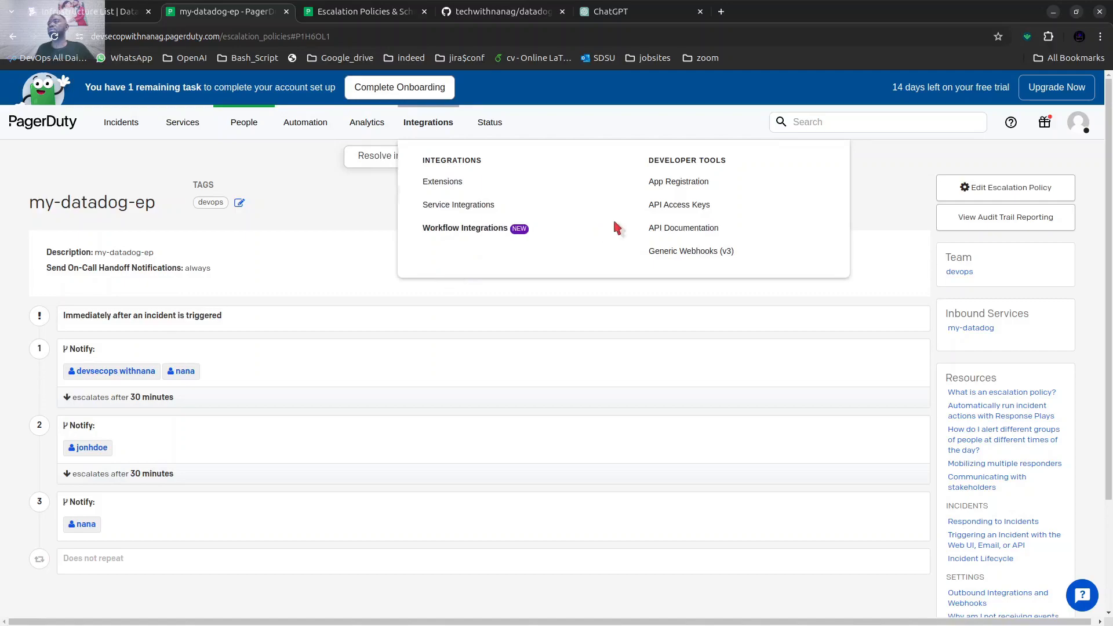
left_click(685, 207)
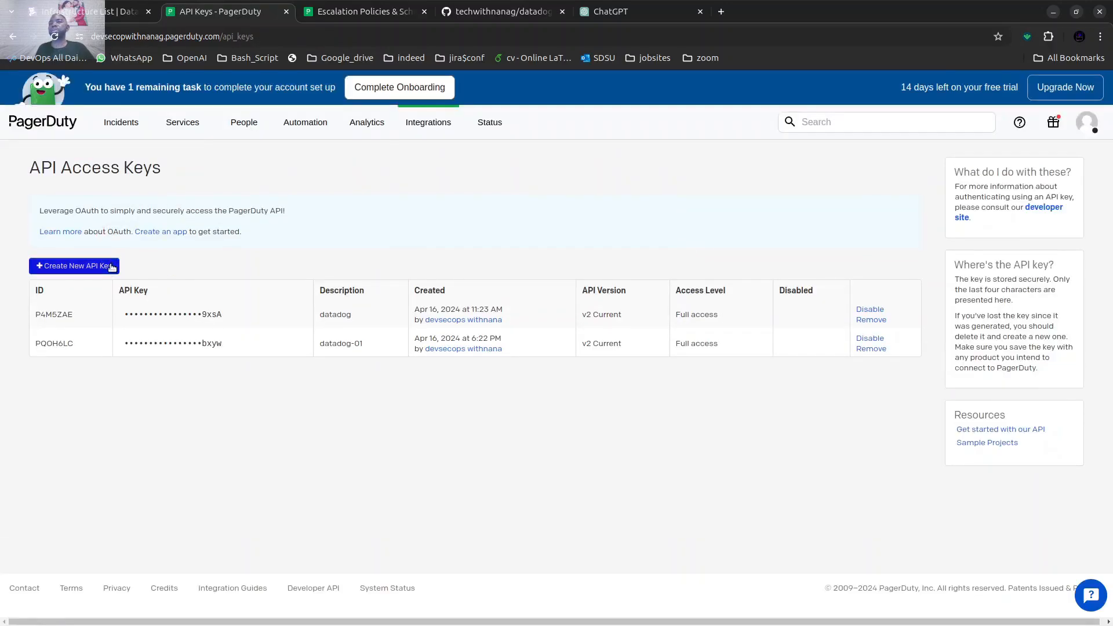
left_click(74, 265)
left_click(458, 185)
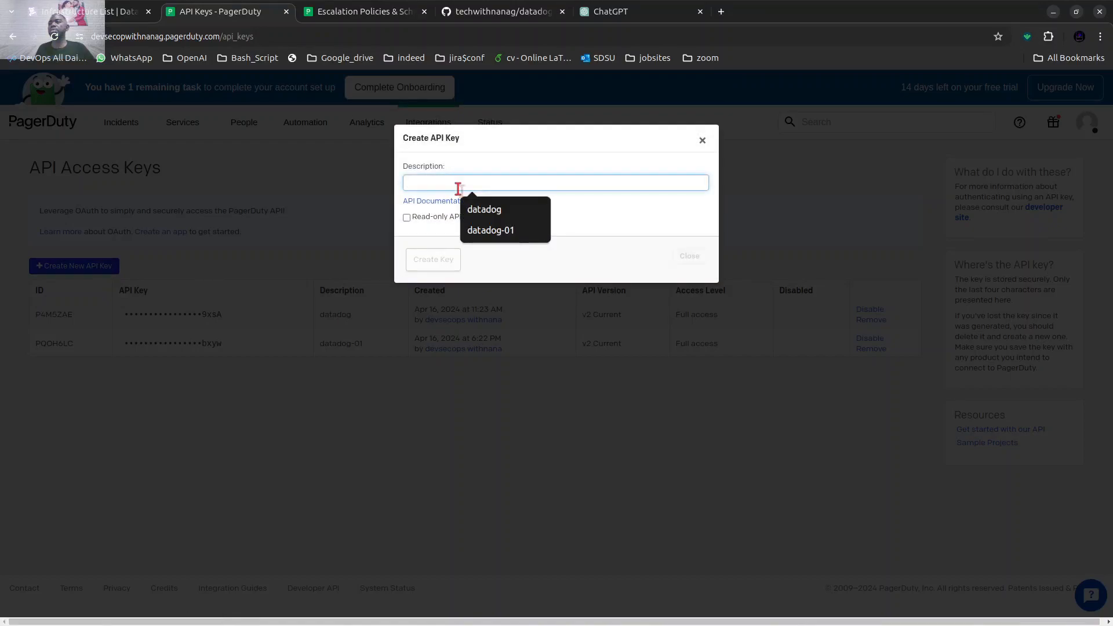
left_click(481, 212)
left_click(460, 190)
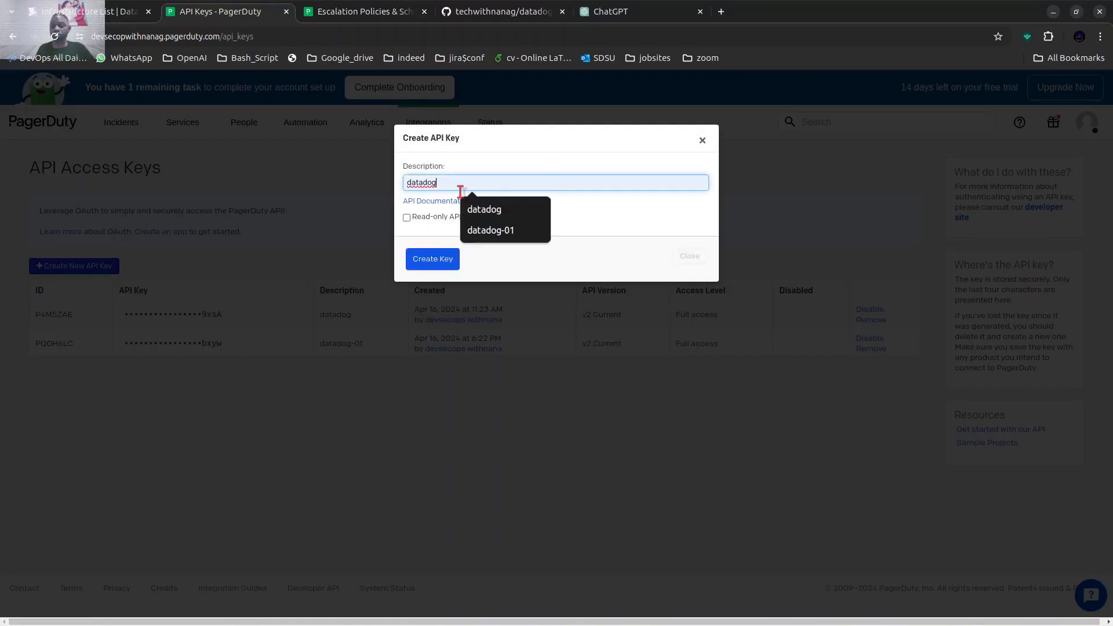
type("-")
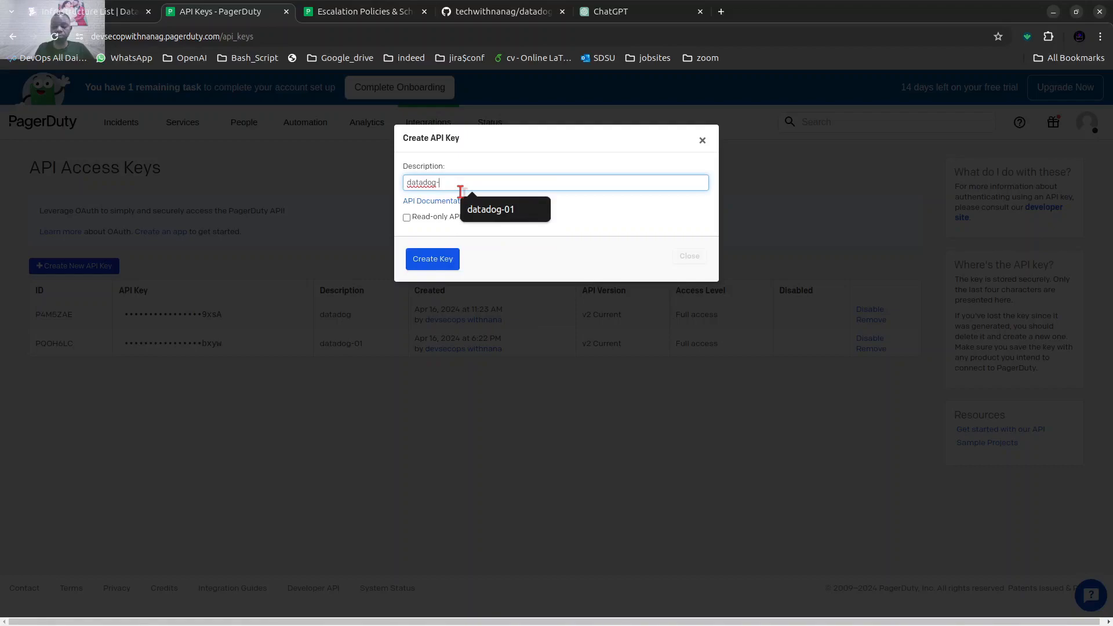
type("02")
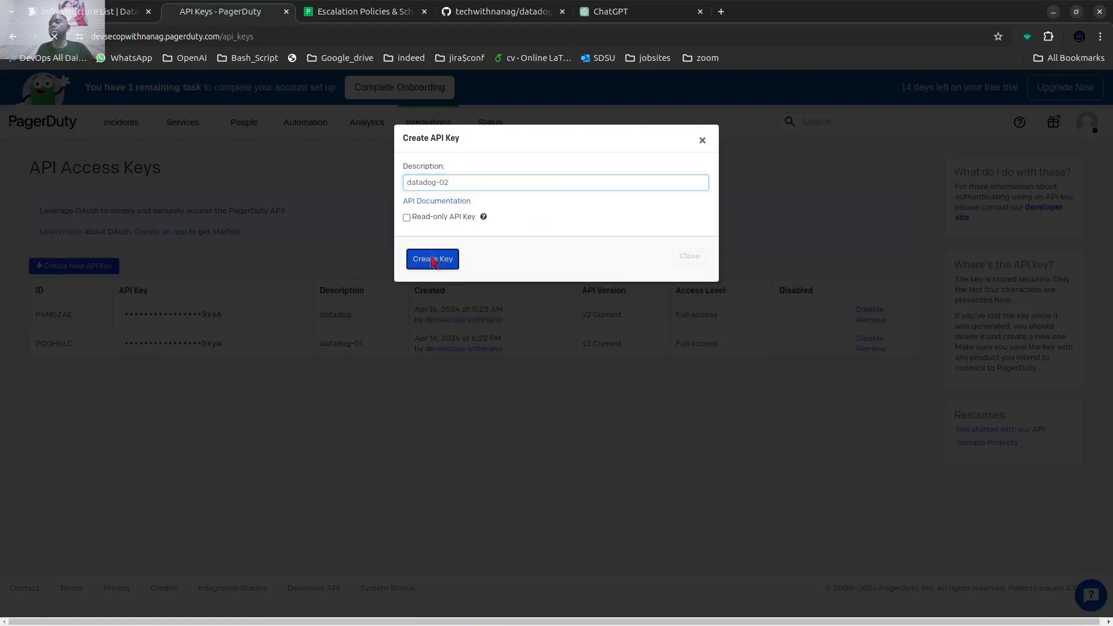
left_click(432, 260)
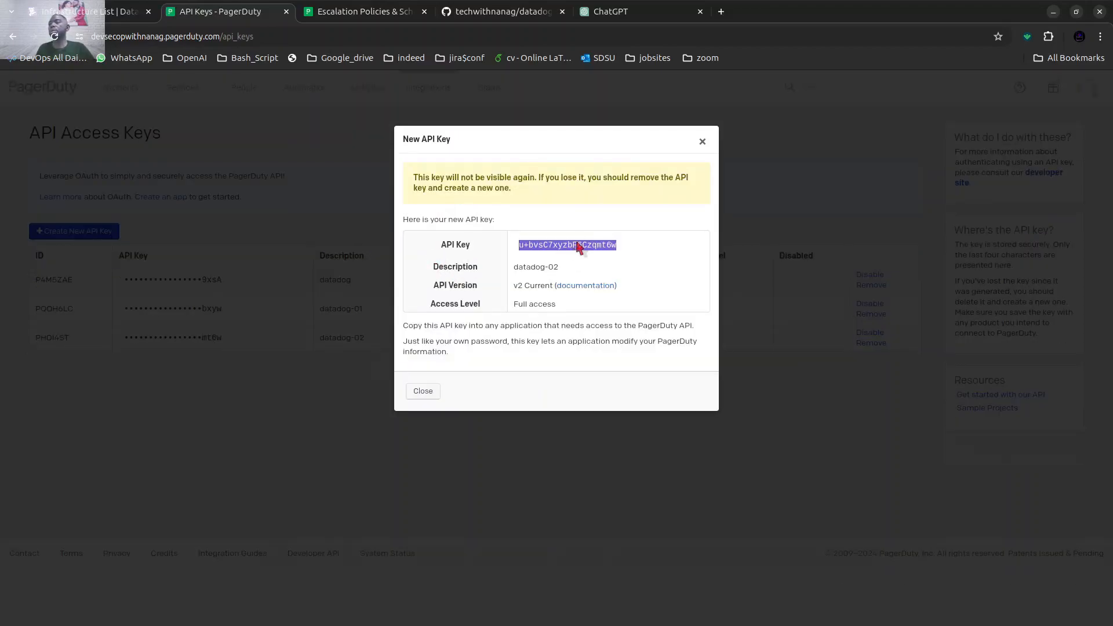
right_click(579, 246)
left_click(589, 253)
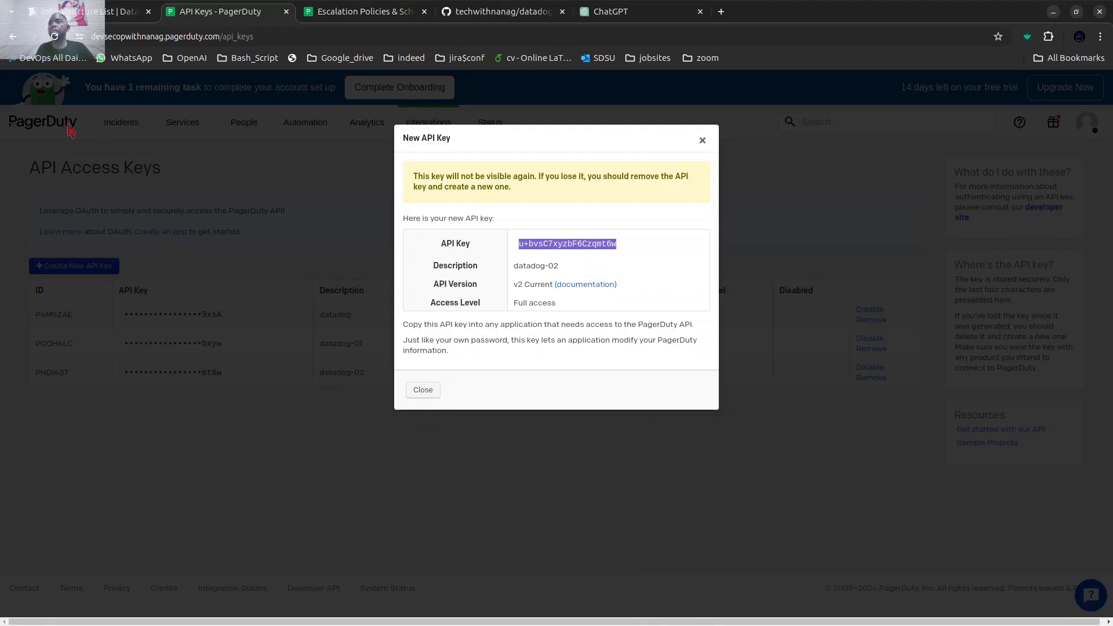
Switch to Datadog, search its integrations for "pager" and open the installed PagerDuty integration's configuration.
left_click(71, 13)
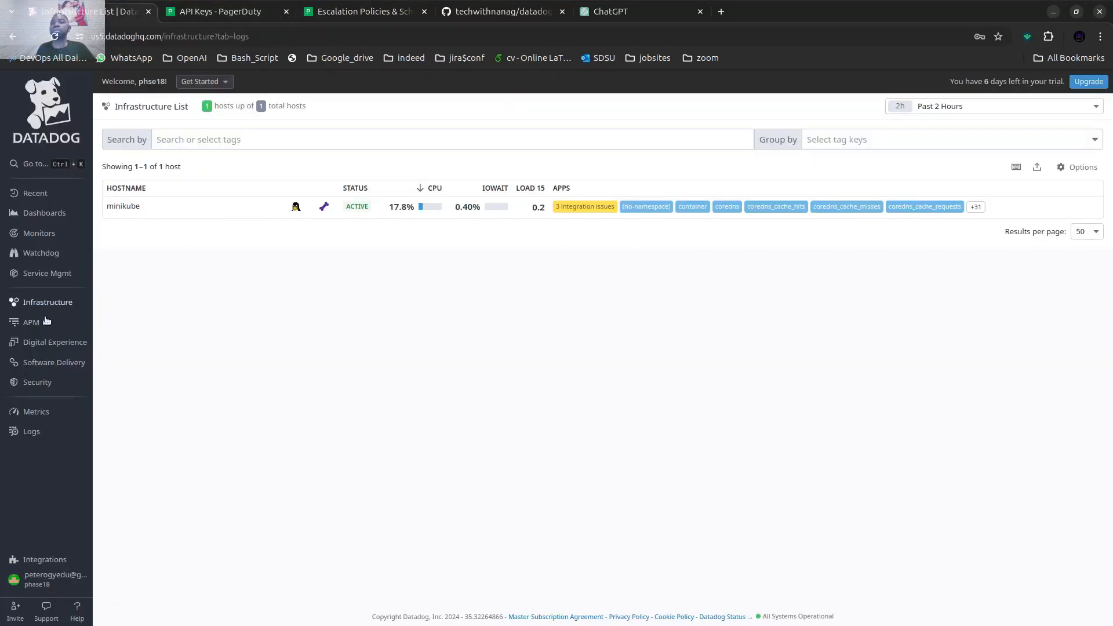
mouse_move(52, 557)
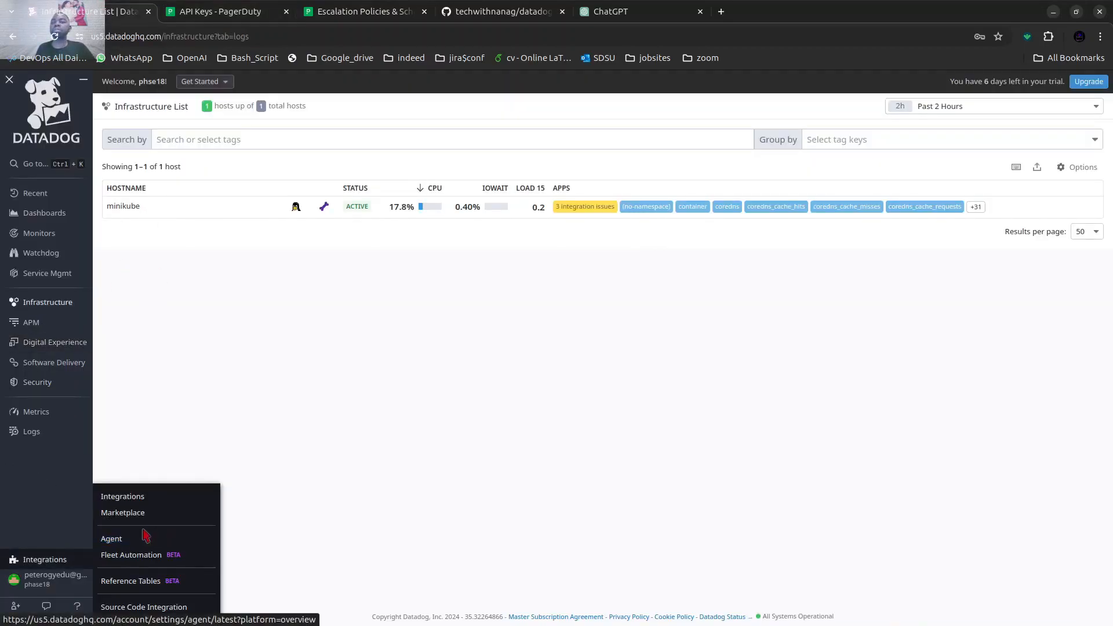
left_click(155, 497)
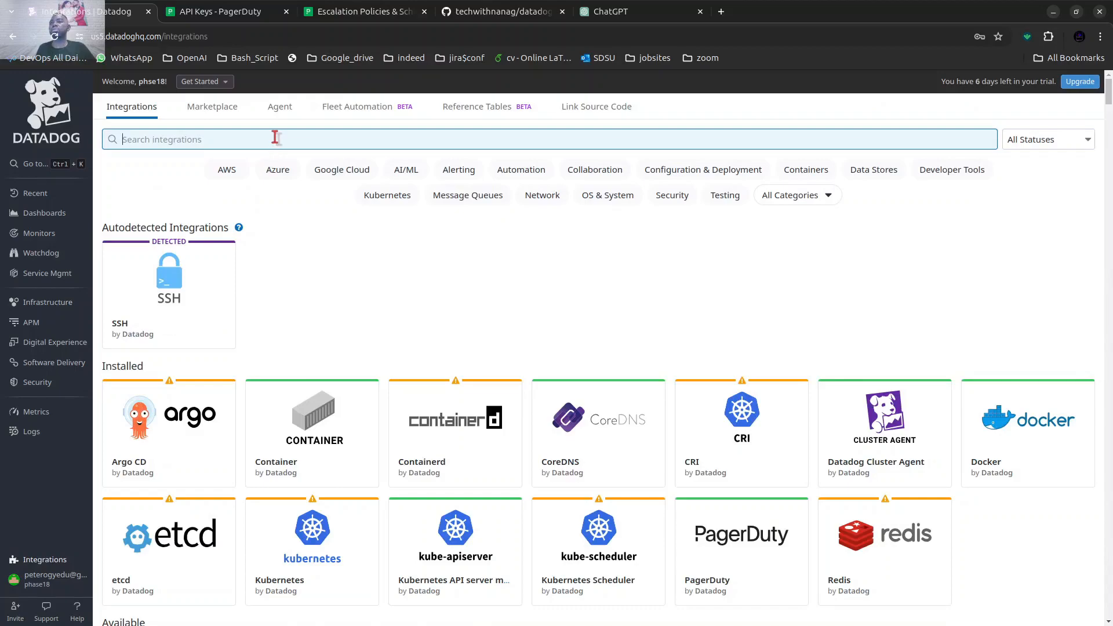
type("p")
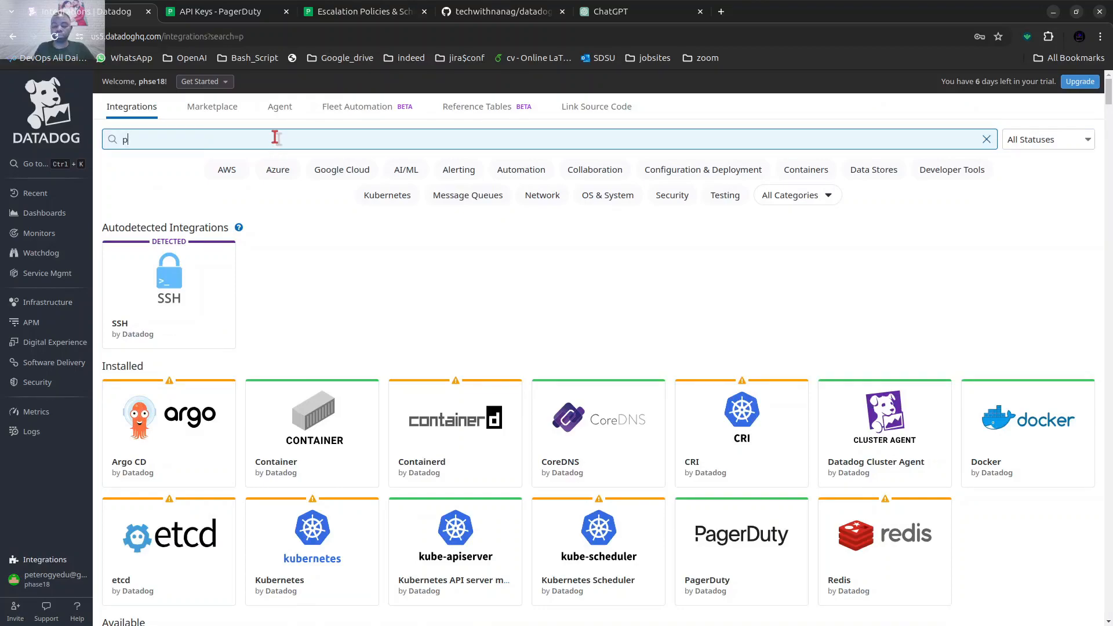
type("P")
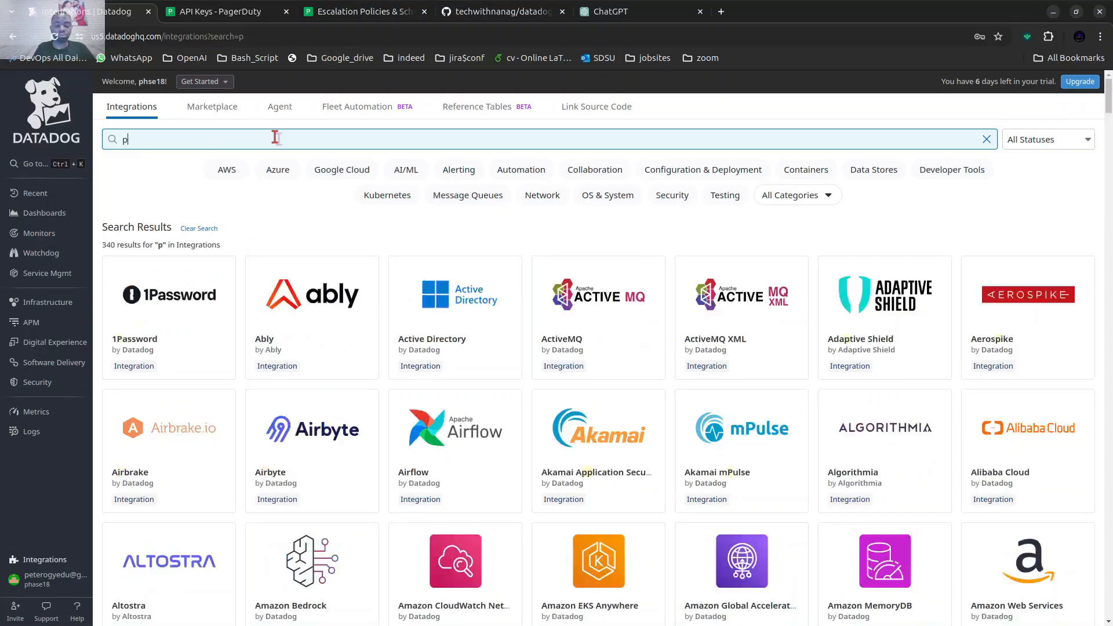
type("ap")
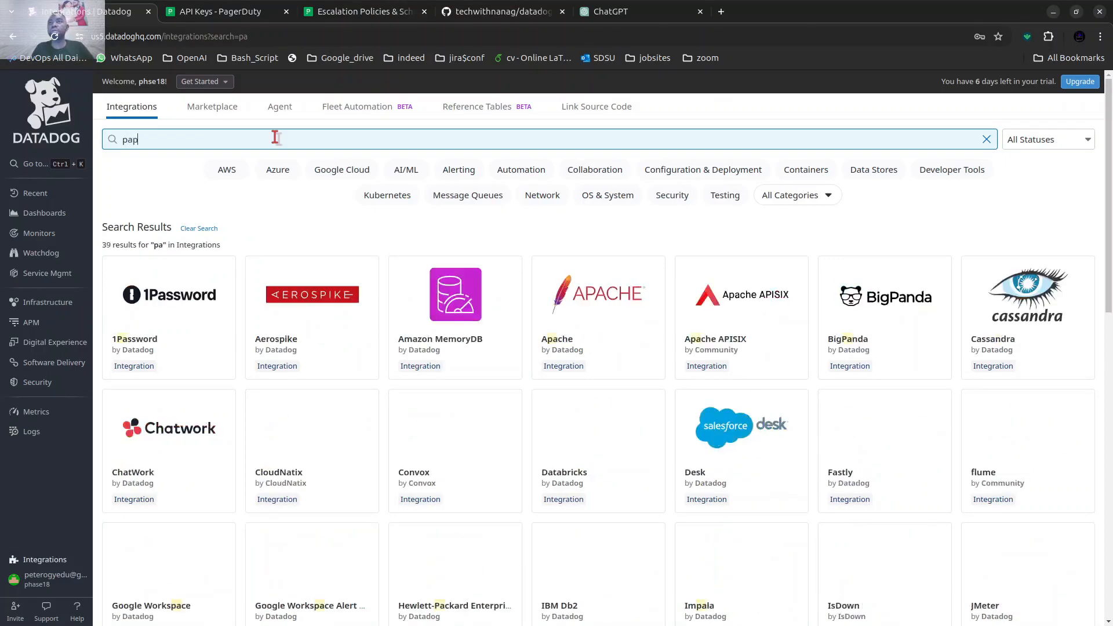
key("BackSpace")
type("ger")
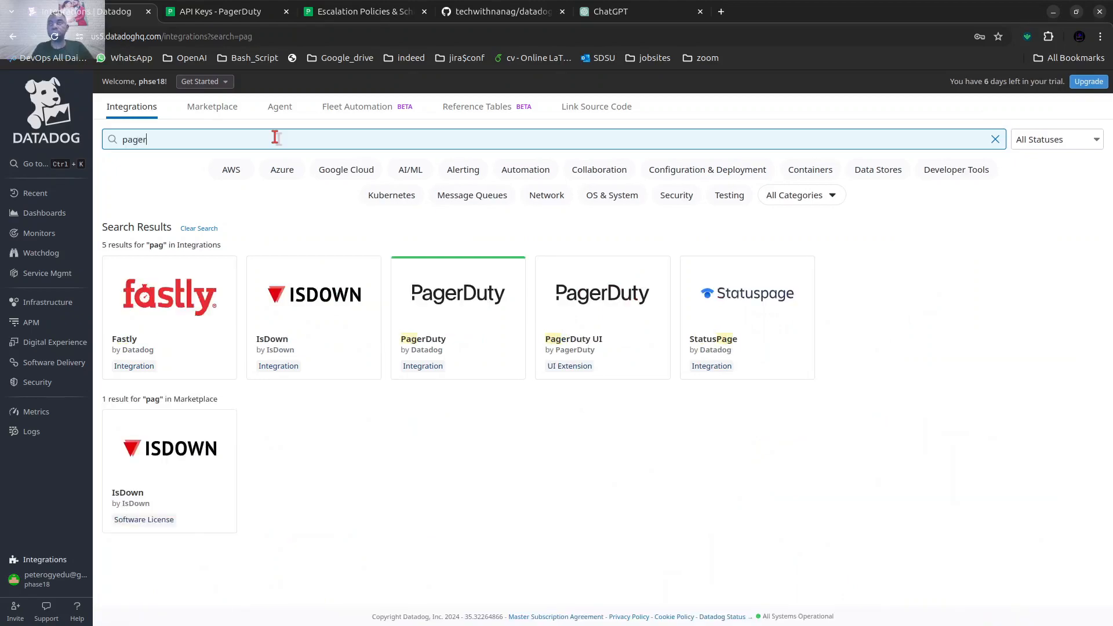
mouse_move(187, 346)
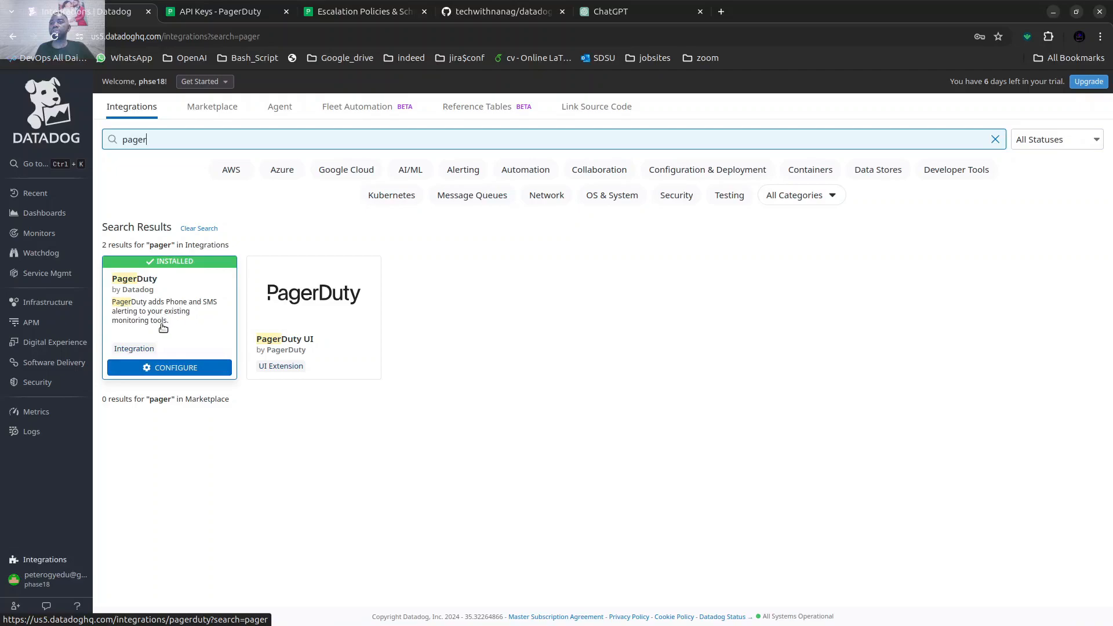
left_click(190, 367)
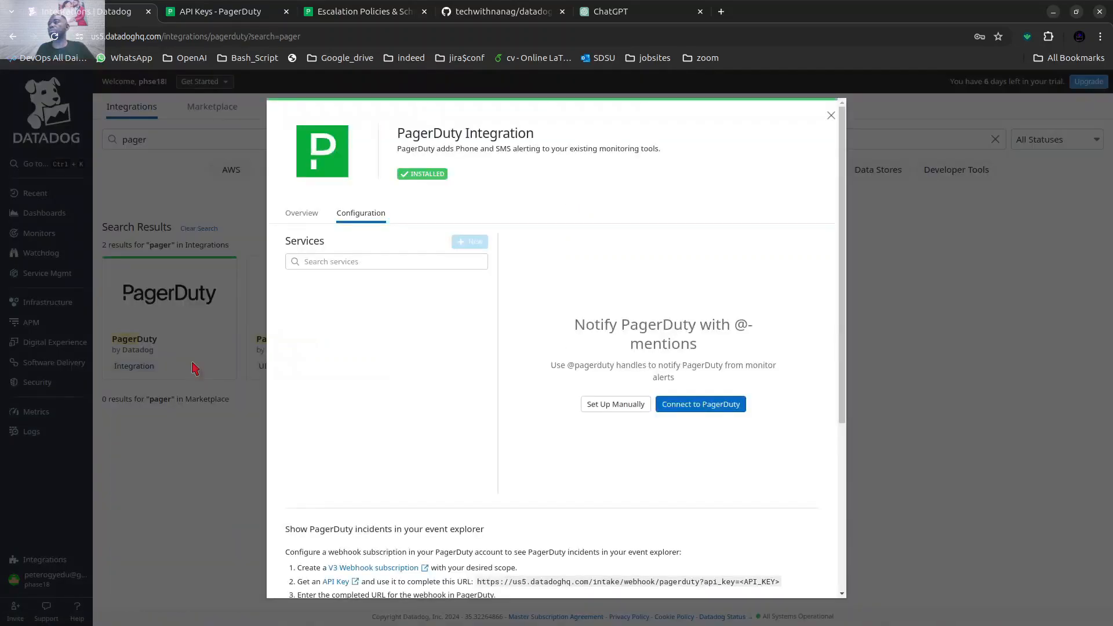
Start connecting Datadog to PagerDuty and sign in with the saved account e-mail and password.
left_click(696, 409)
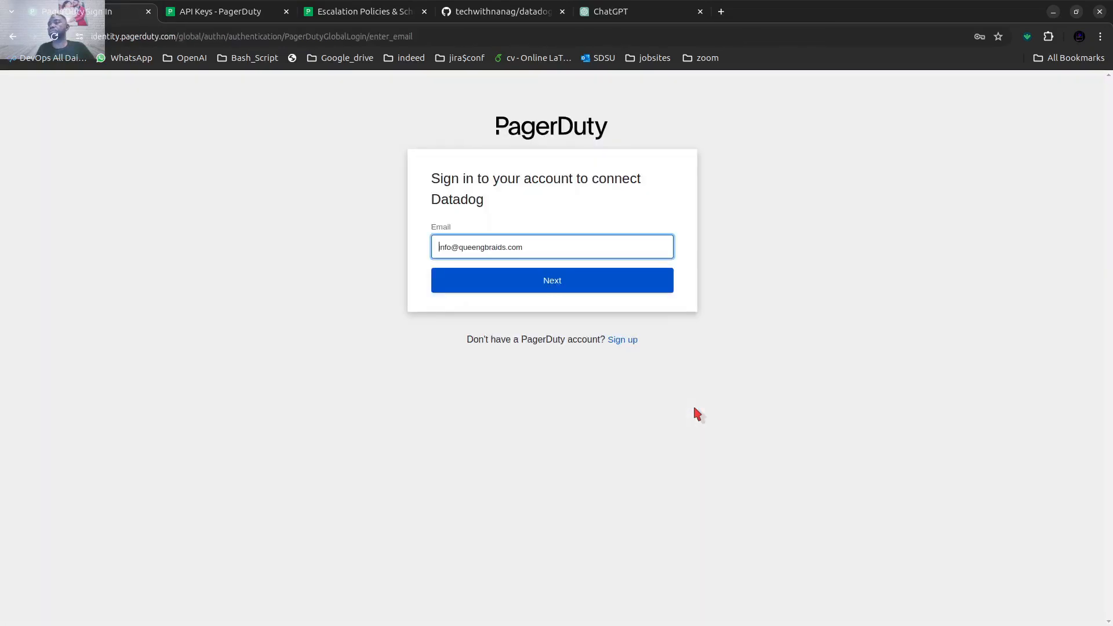
left_click(439, 247)
left_click(541, 253)
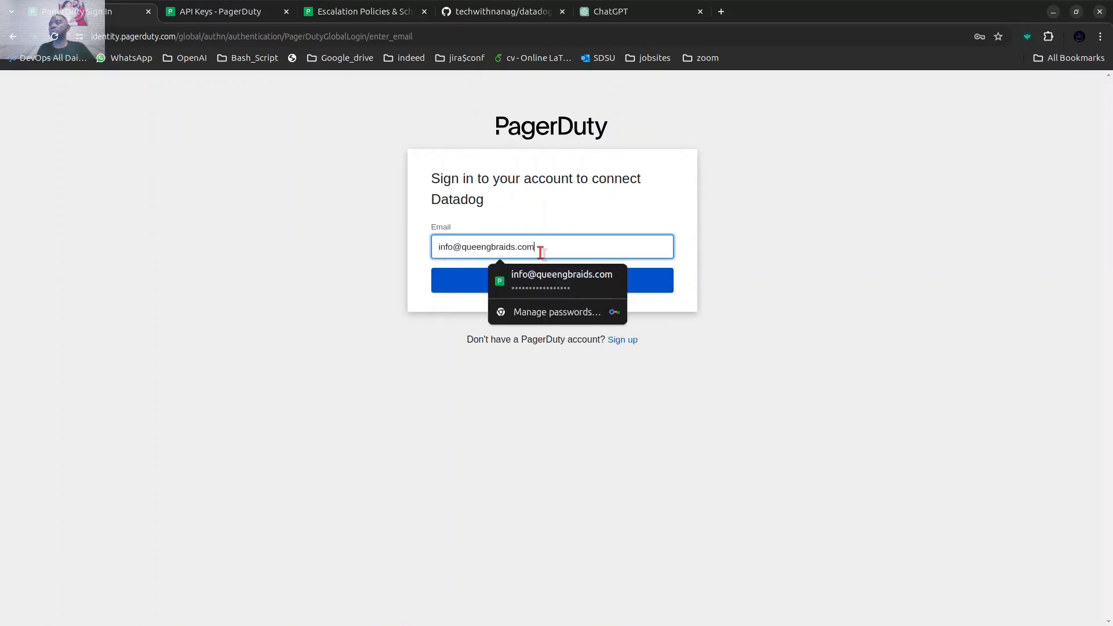
left_click(460, 286)
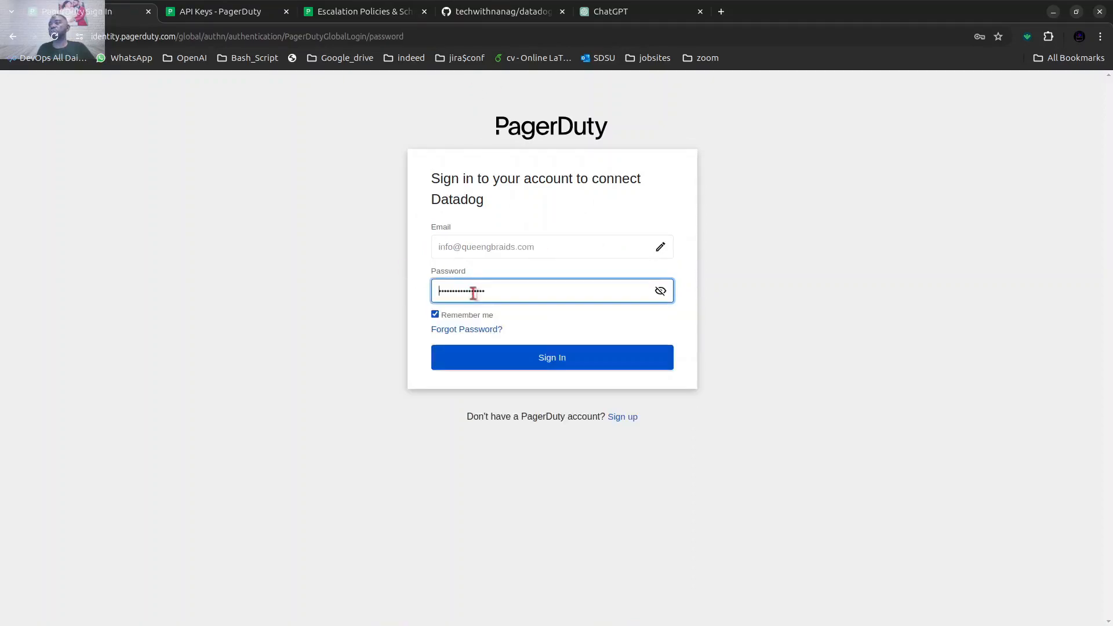
left_click(553, 367)
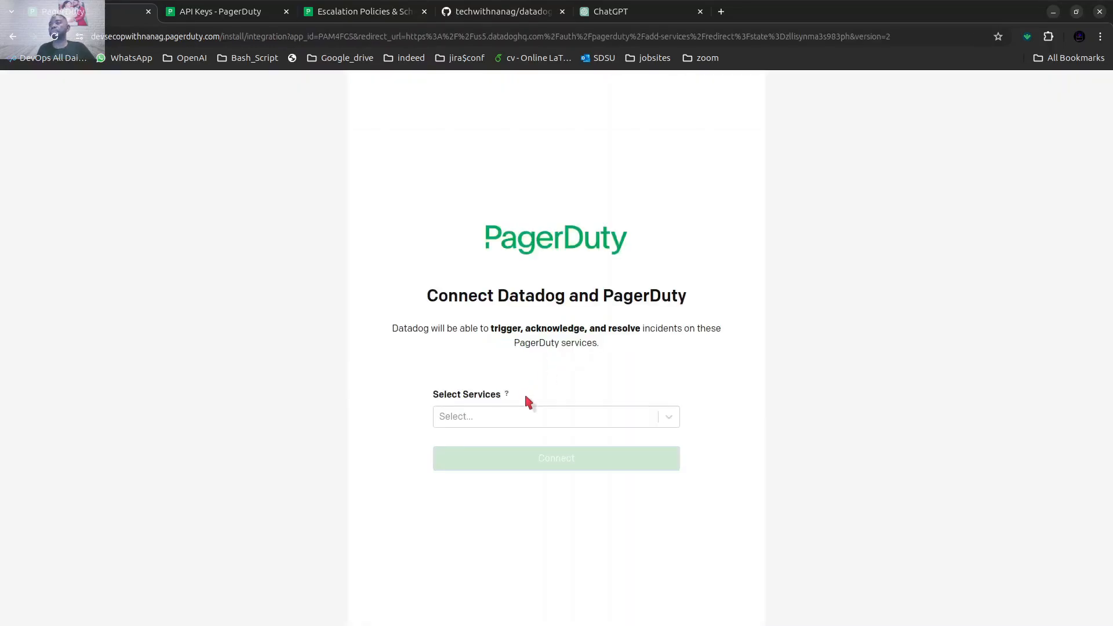
Select the my-datadog service and connect it to Datadog.
left_click(524, 416)
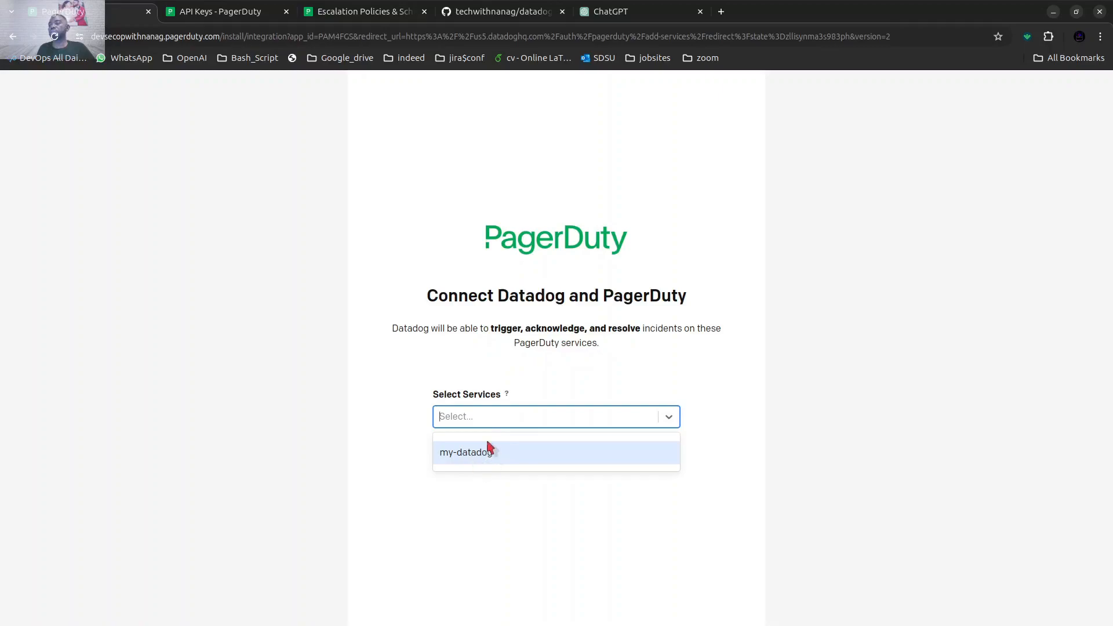
left_click(480, 458)
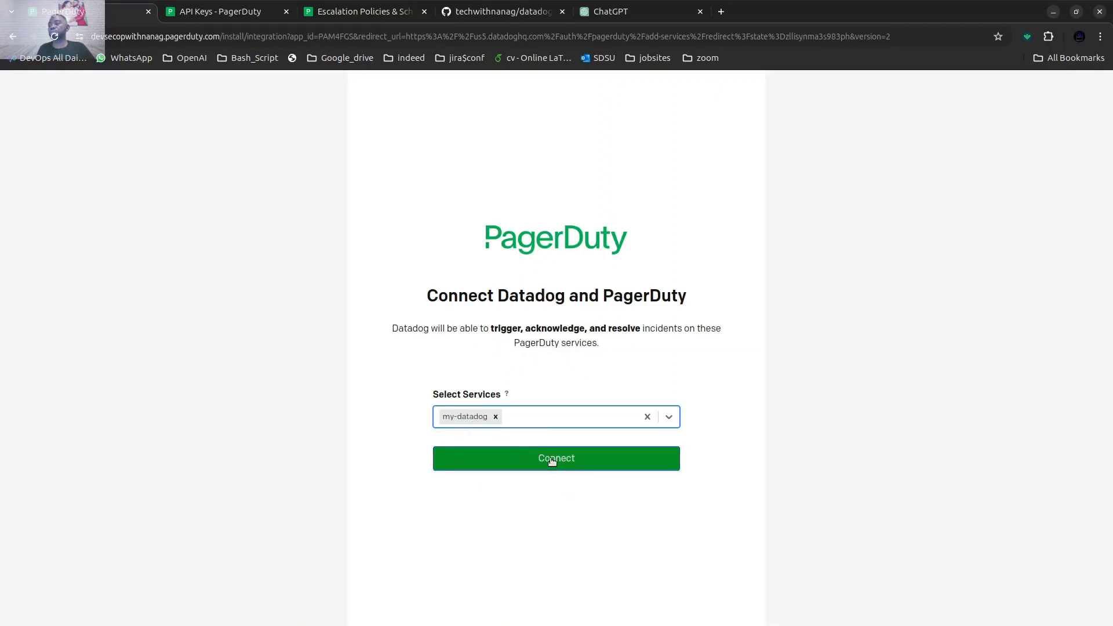
left_click(569, 462)
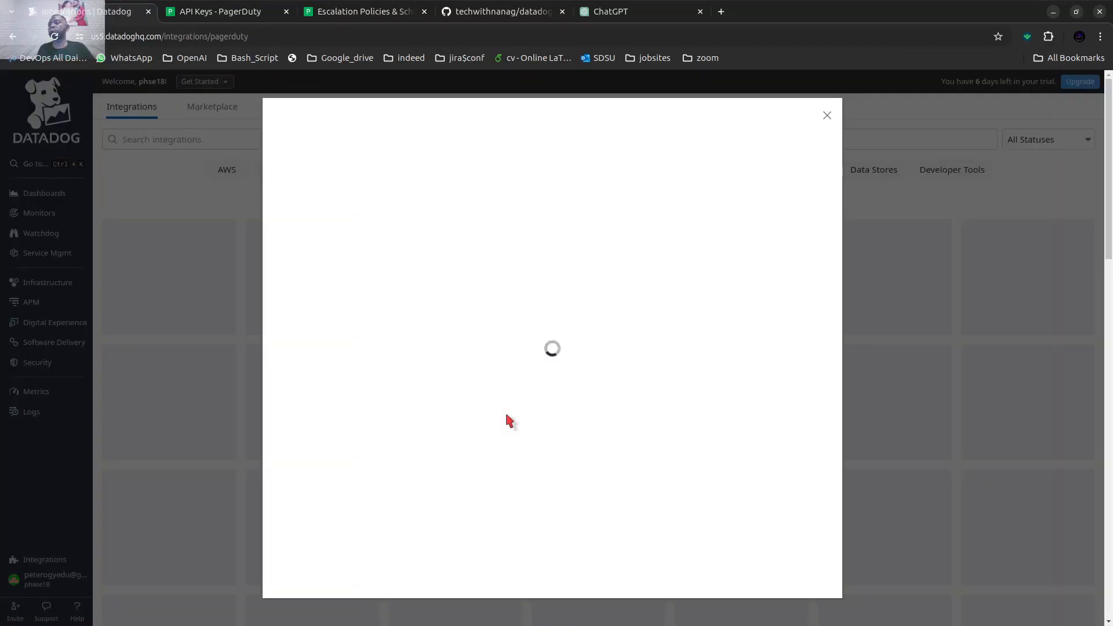
Replace the PagerDuty API token in Datadog with the copied API key, save it and decline the browser's password update.
scroll(526, 414, "down", 5)
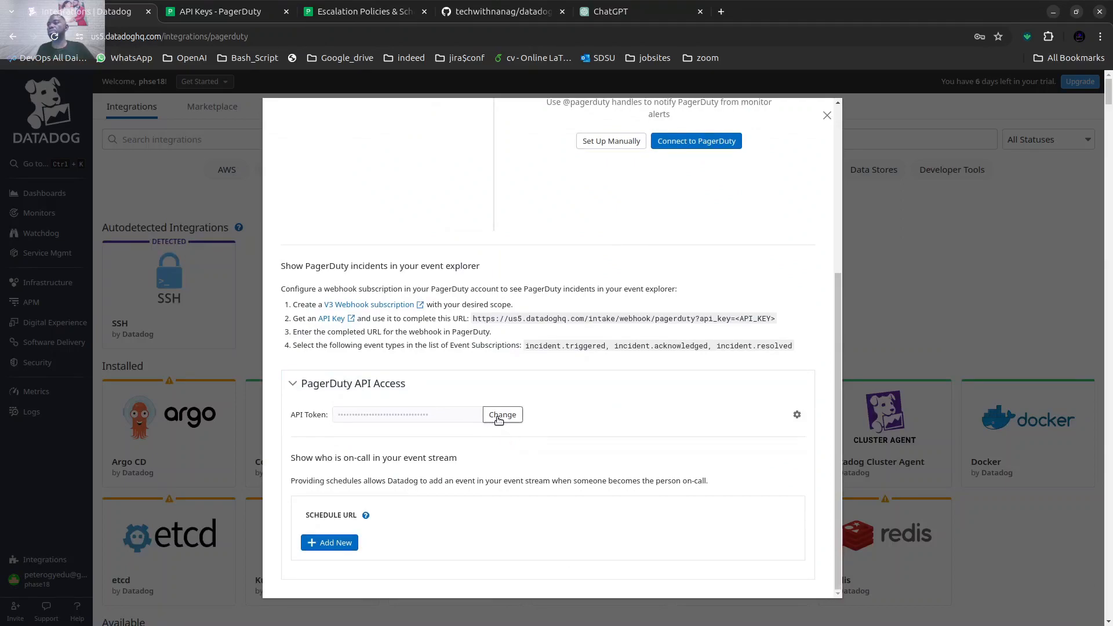
left_click(500, 415)
left_click(451, 415)
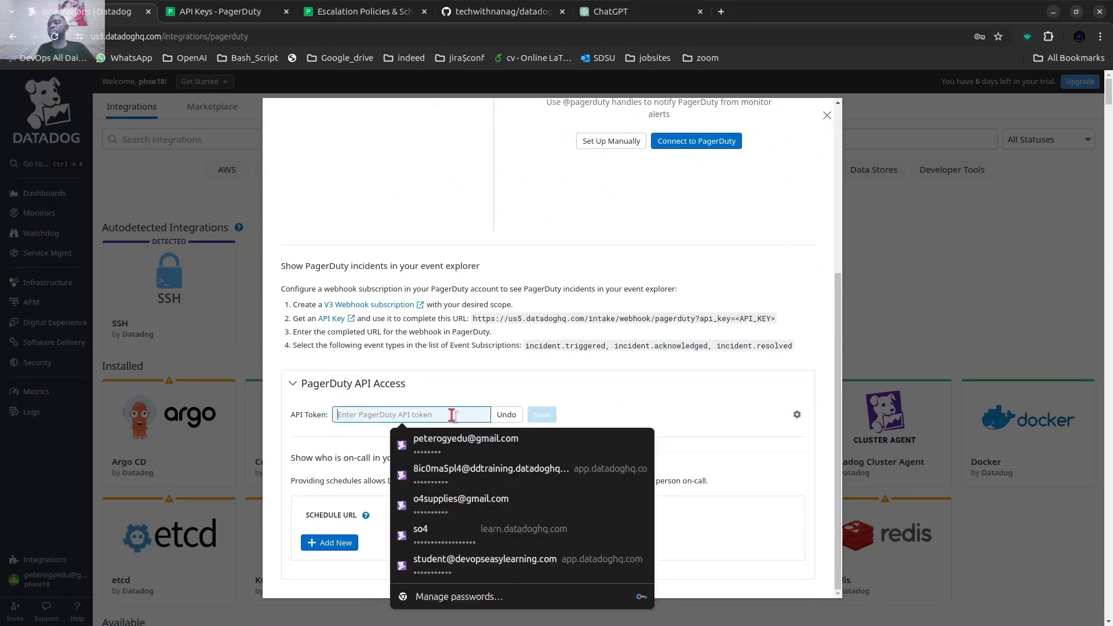
right_click(452, 415)
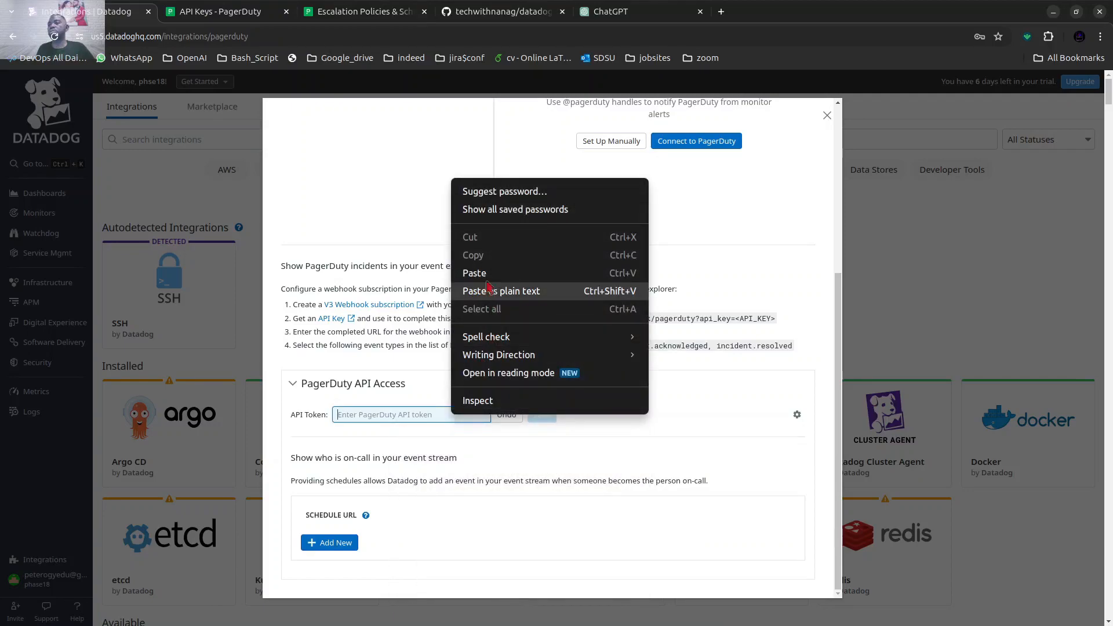
left_click(489, 277)
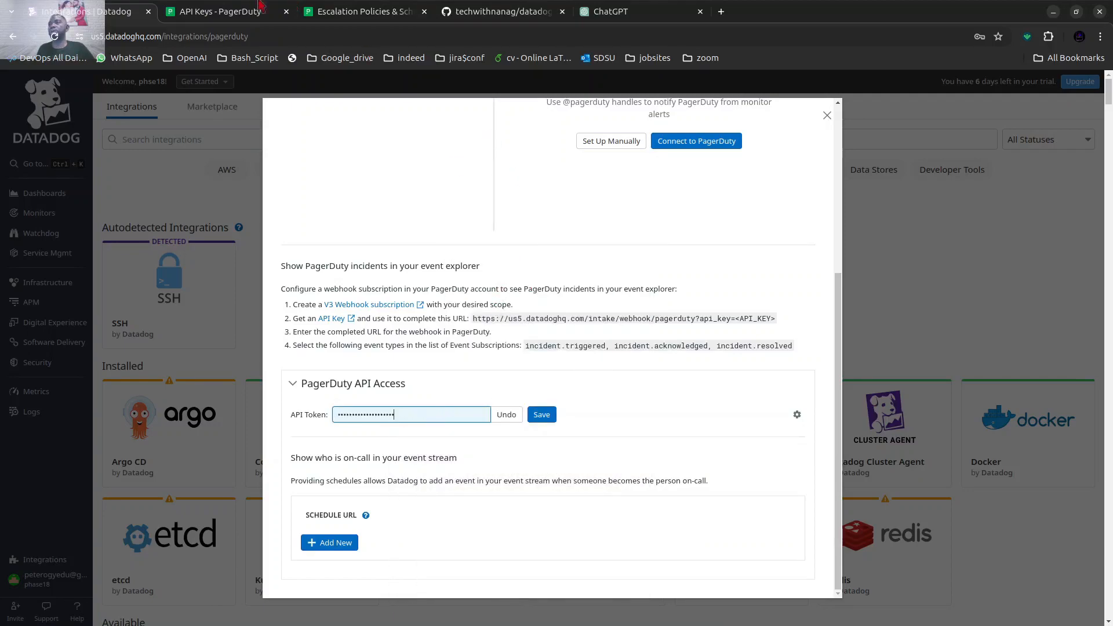
left_click(222, 27)
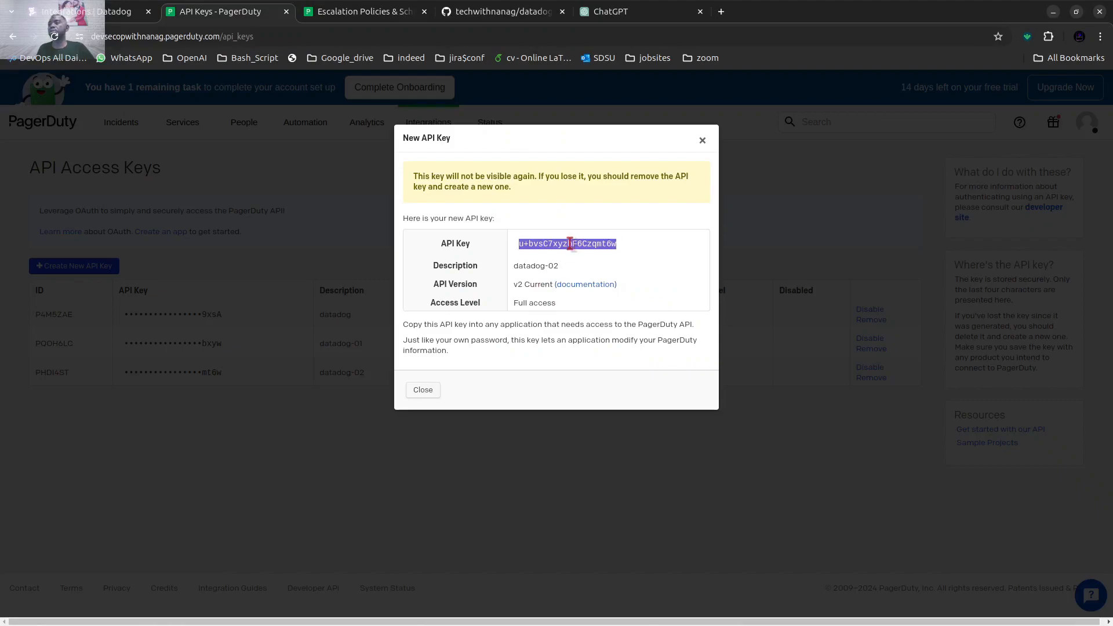
left_click(87, 14)
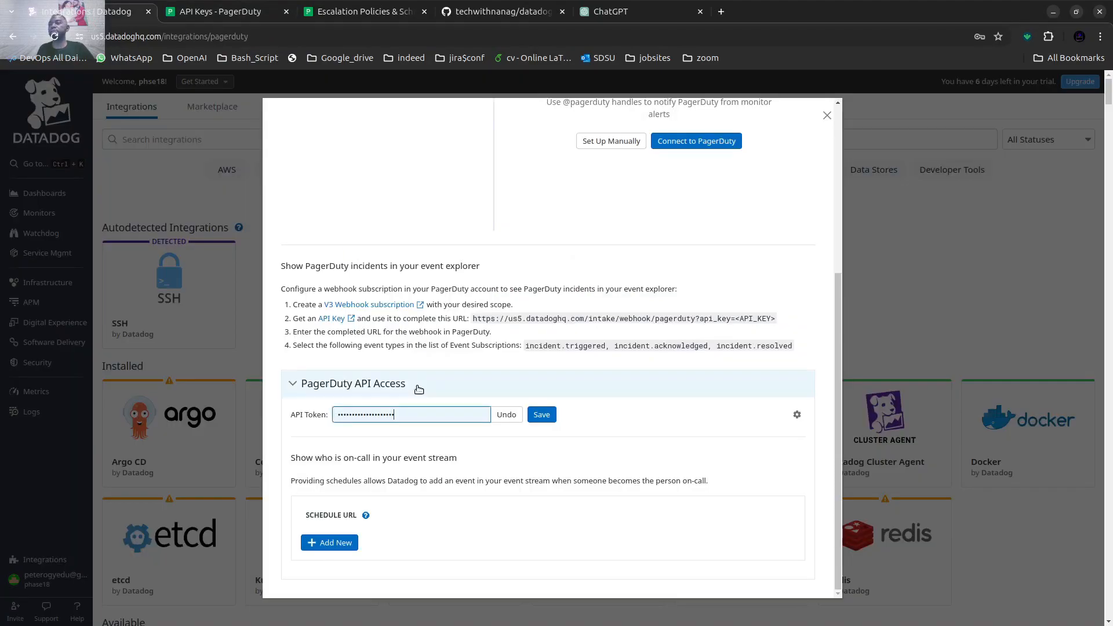
left_click(541, 415)
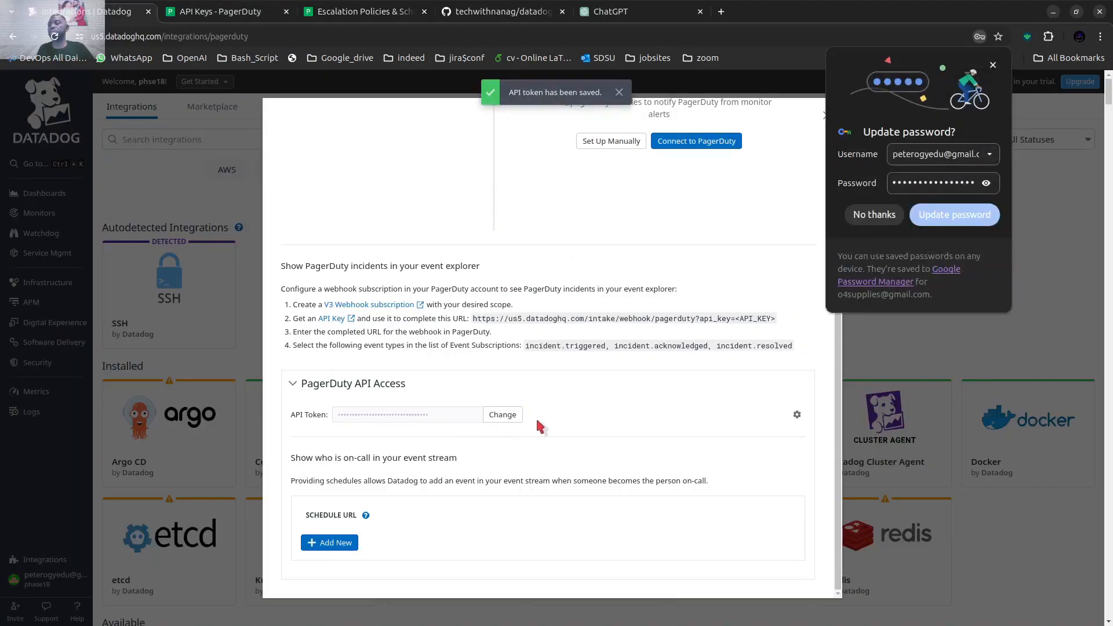
left_click(873, 215)
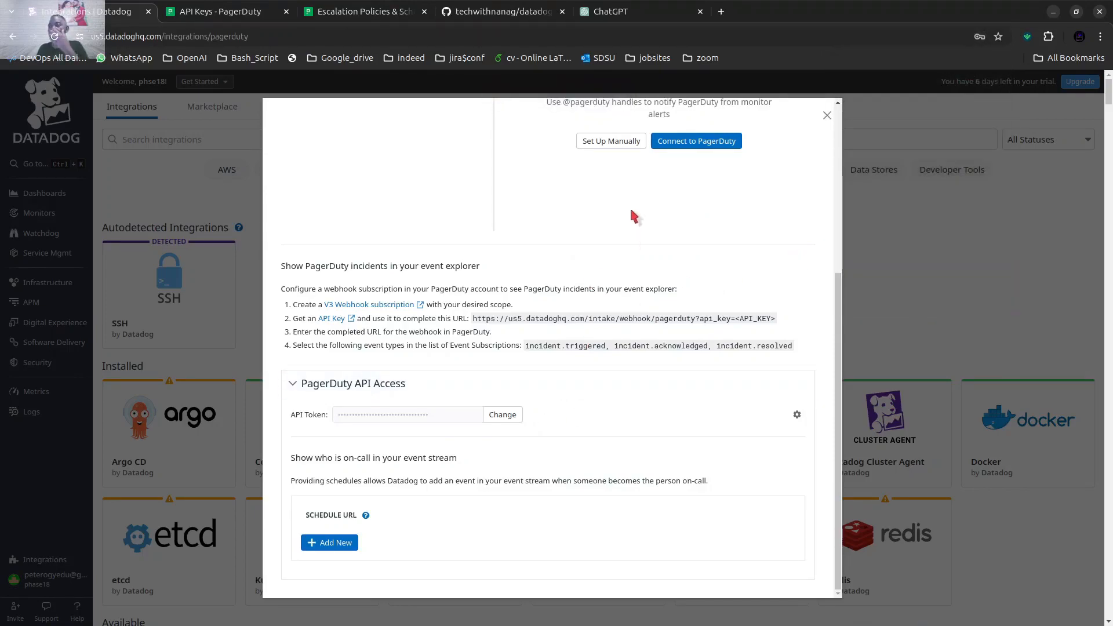
Start another PagerDuty connection from Datadog and sign in with the saved account e-mail and password.
left_click(706, 145)
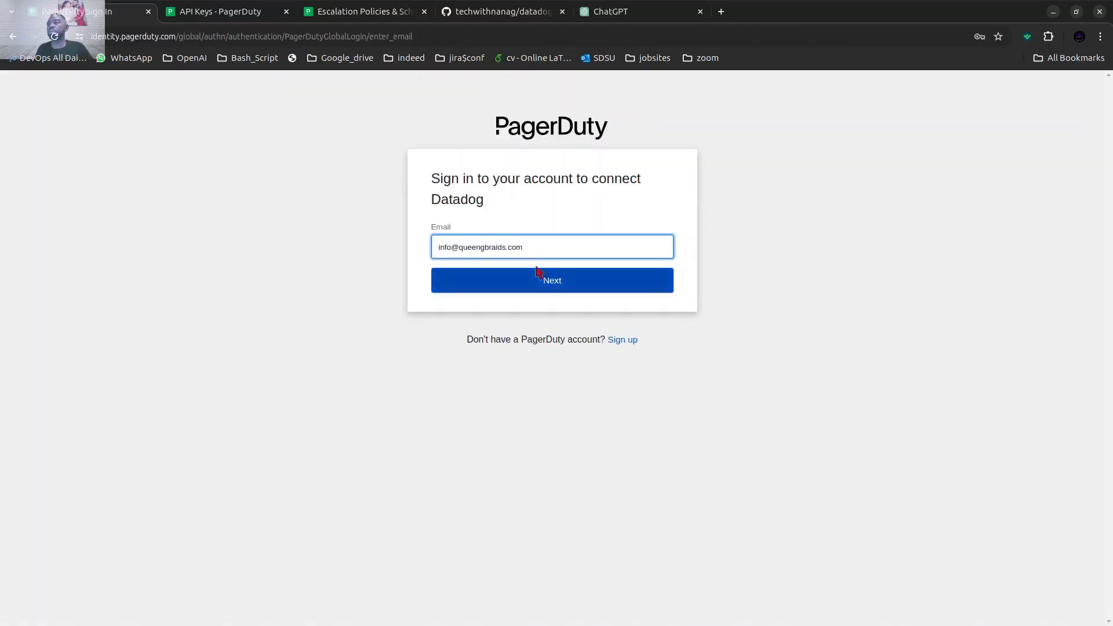
left_click(539, 280)
left_click(533, 358)
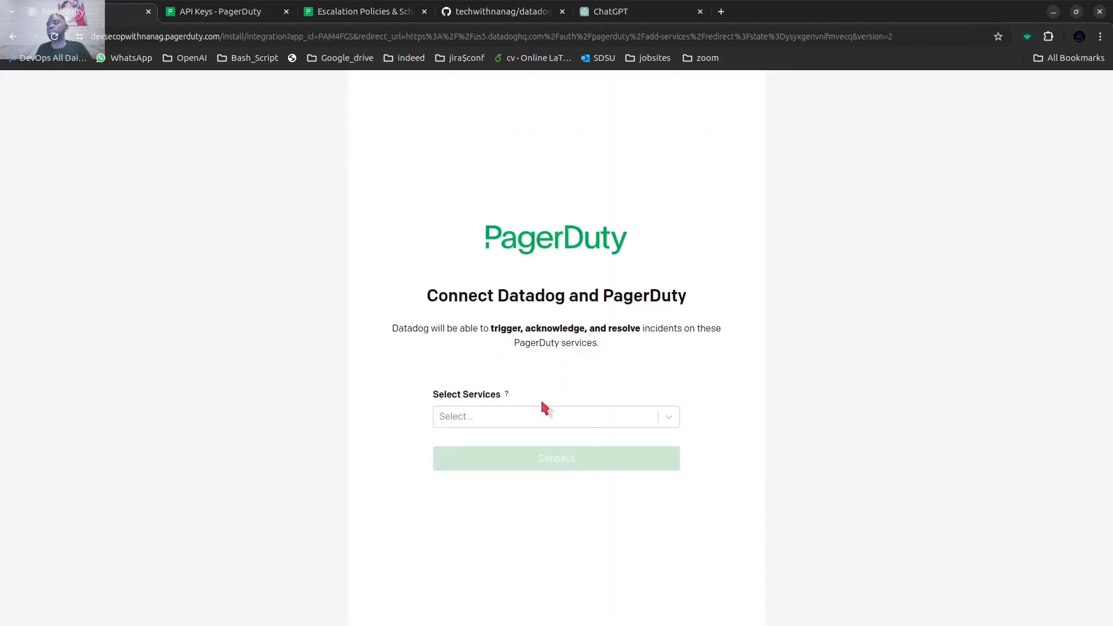
Connect the my-datadog service to Datadog, review the integration's service list and close the PagerDuty integration.
left_click(527, 413)
left_click(515, 450)
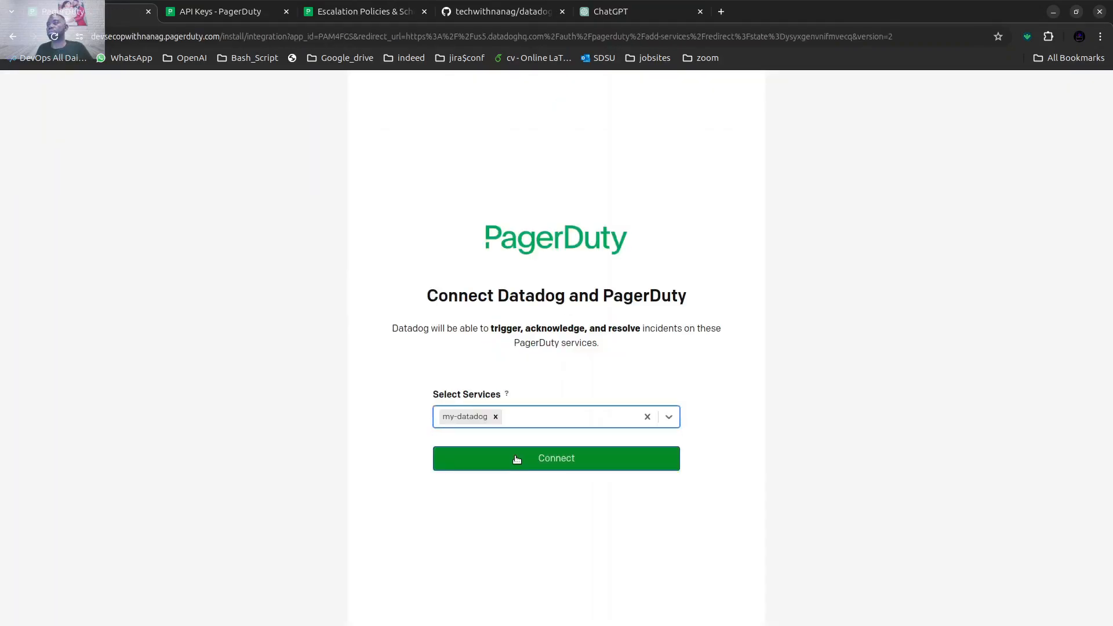
left_click(514, 457)
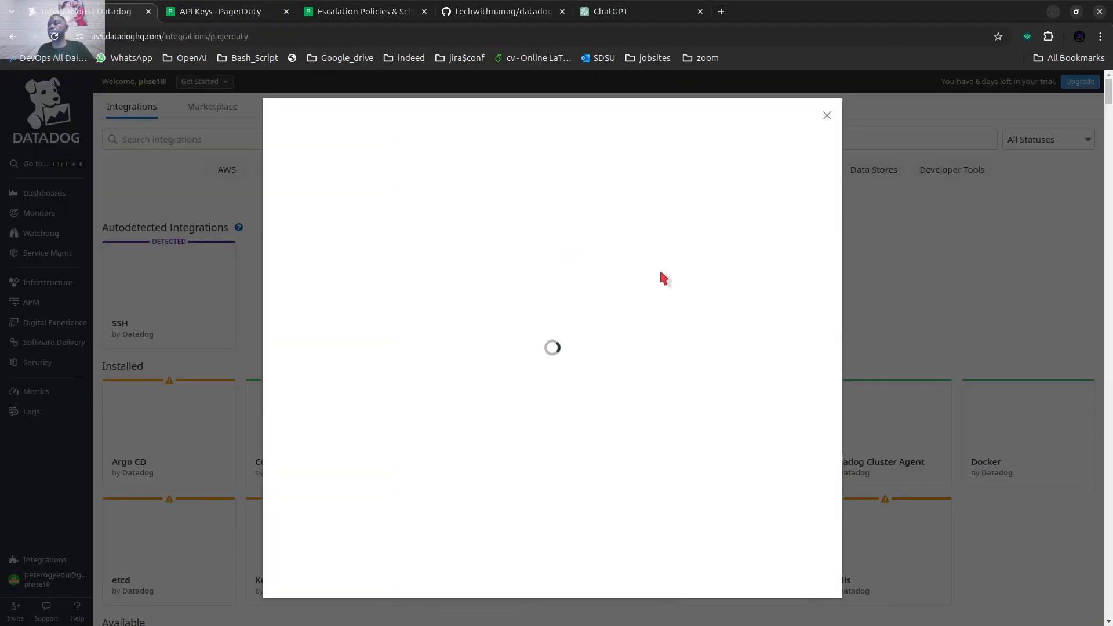
scroll(470, 467, "down", 5)
scroll(541, 352, "up", 5)
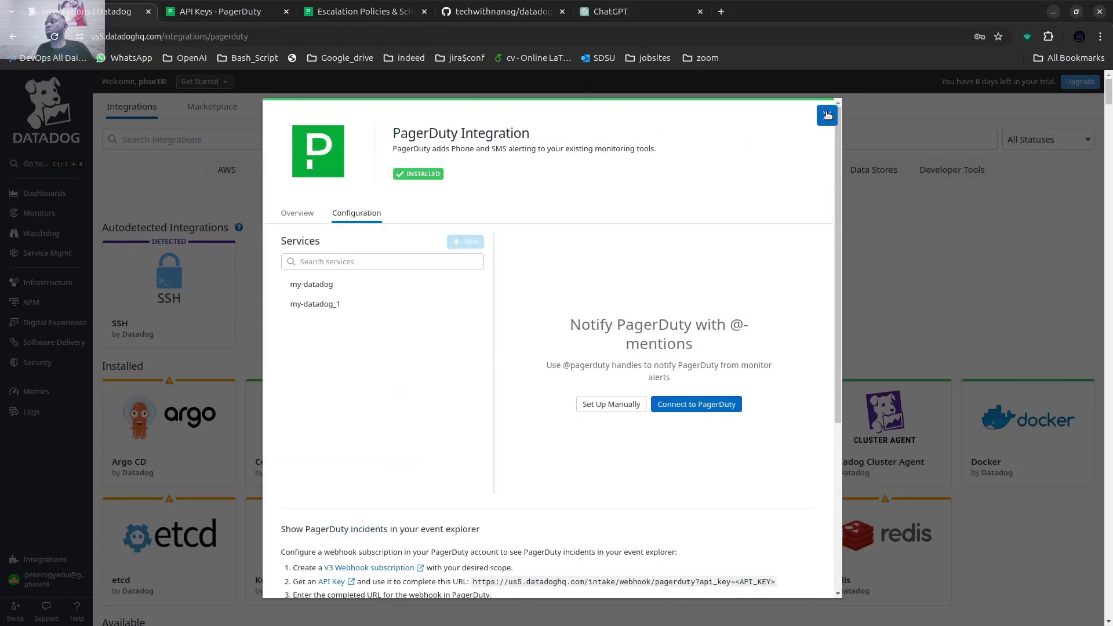
left_click(826, 115)
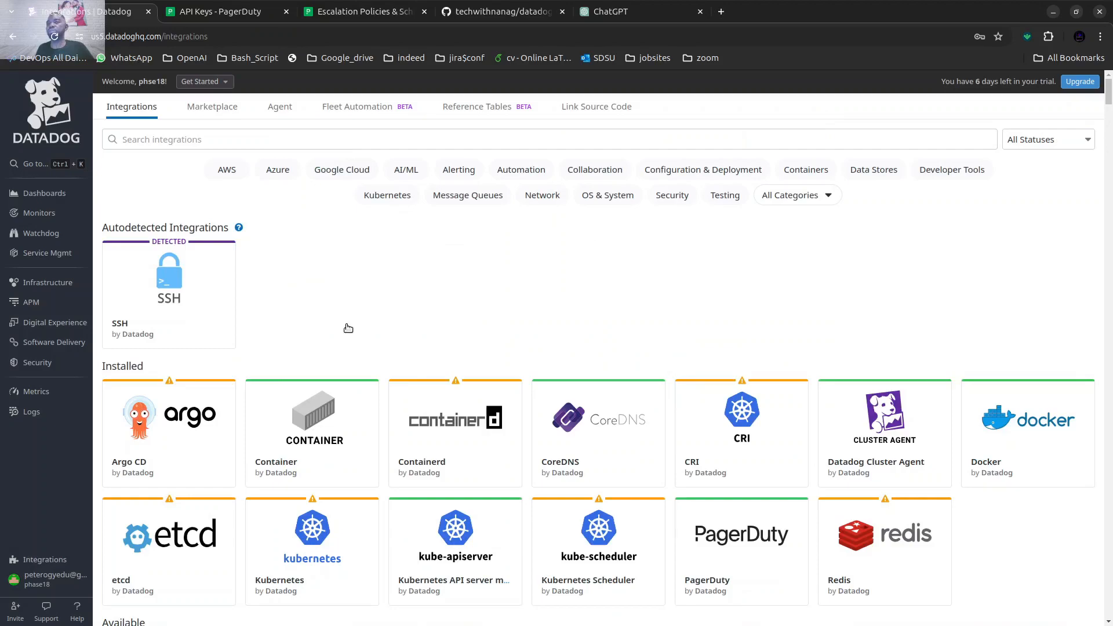
Search the integrations for "slac" and open the Slack integration's configuration.
left_click(238, 140)
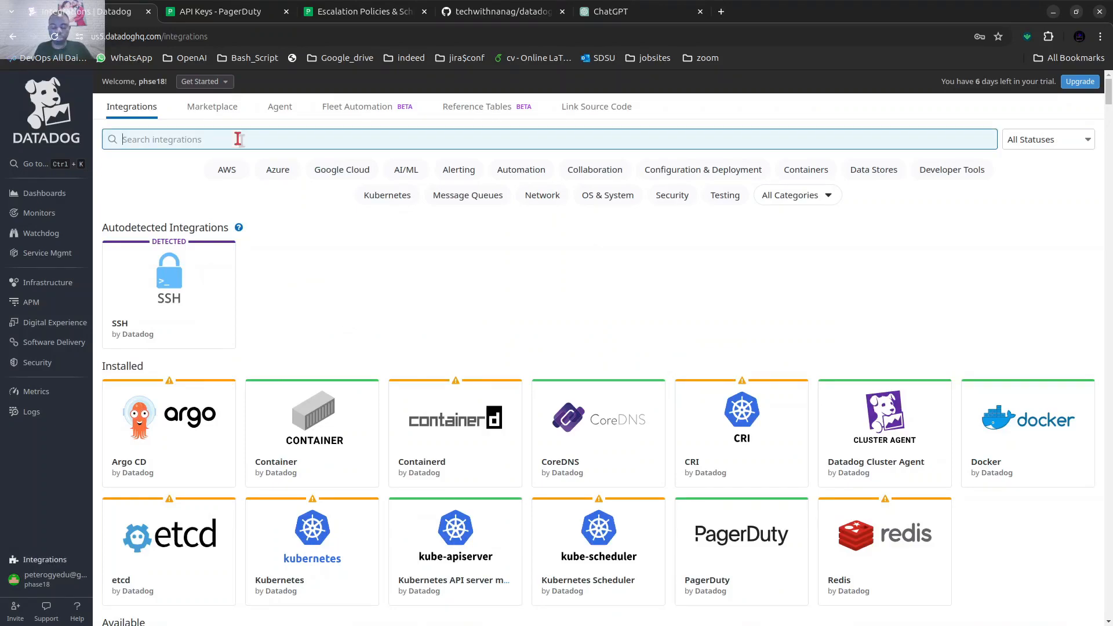
type("slac")
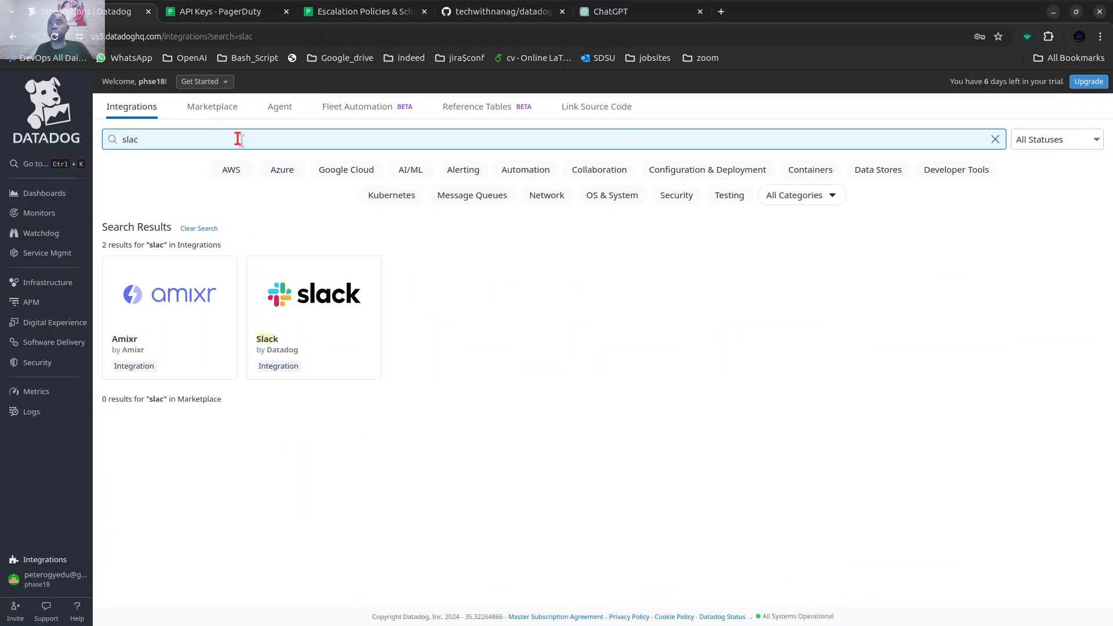
left_click(333, 338)
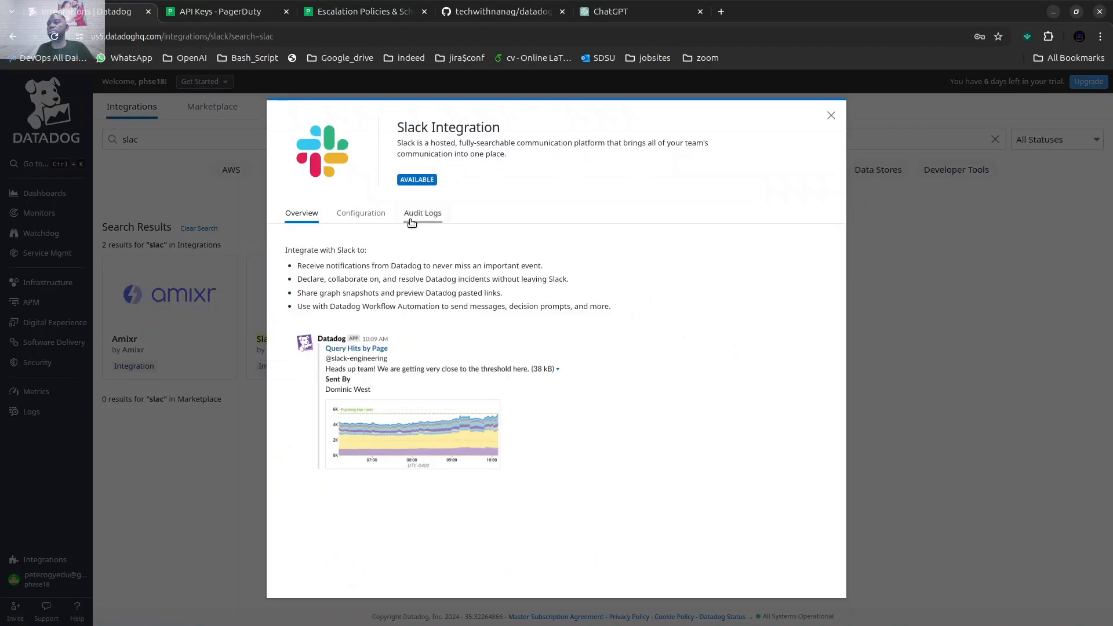
left_click_drag(364, 214, 386, 214)
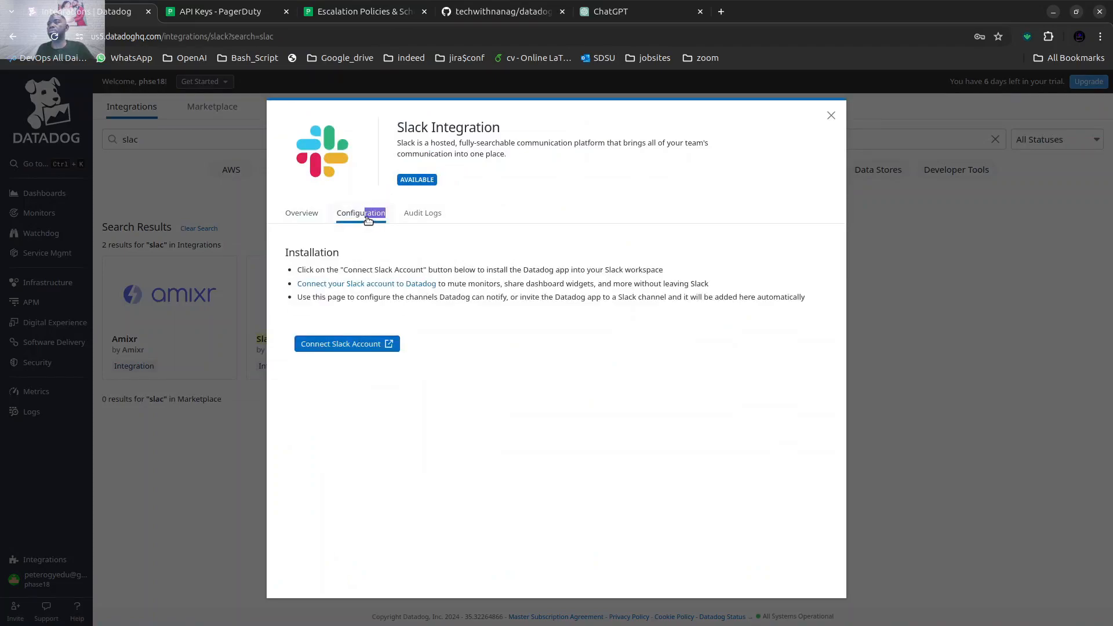
Connect a Slack account, check the workspace in the Slack app, and allow Datadog access to the Devops easy learning workspace.
left_click(365, 344)
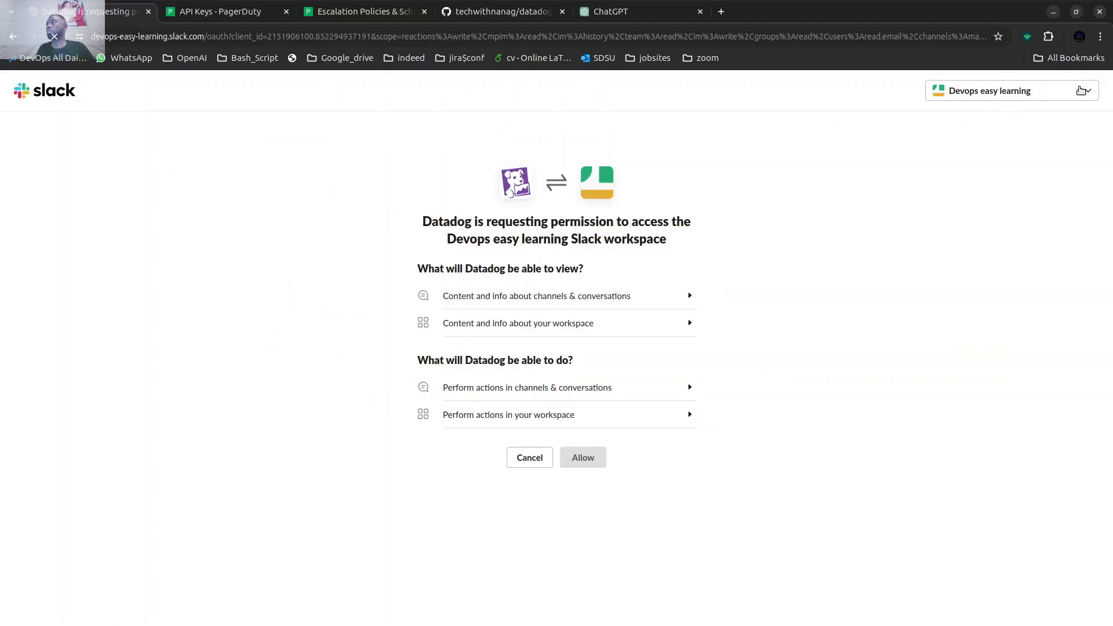
mouse_move(689, 617)
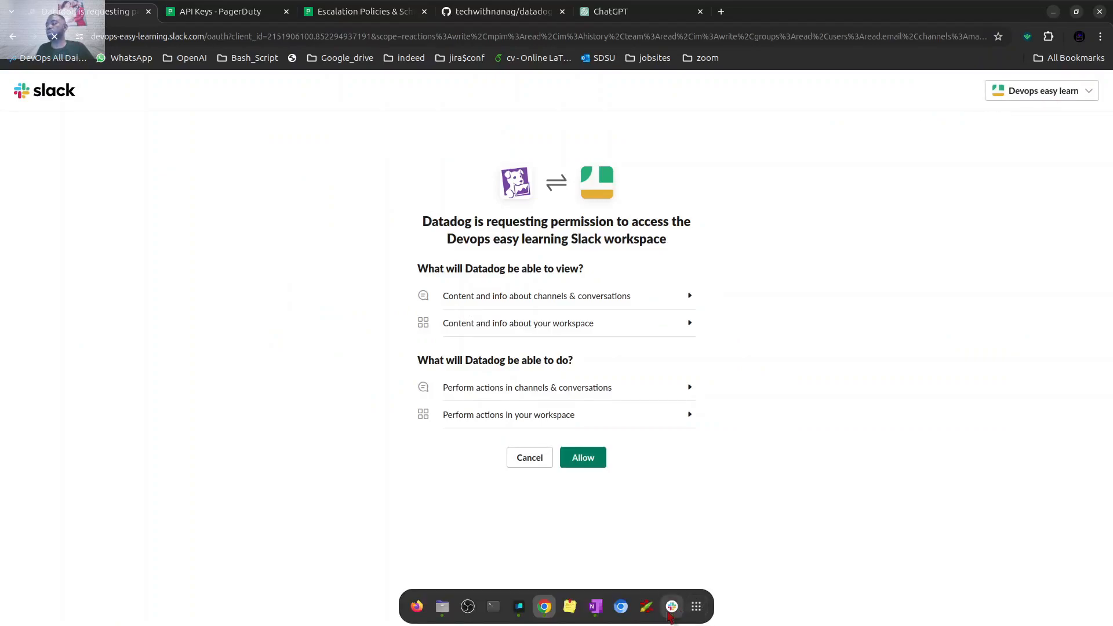
left_click(670, 608)
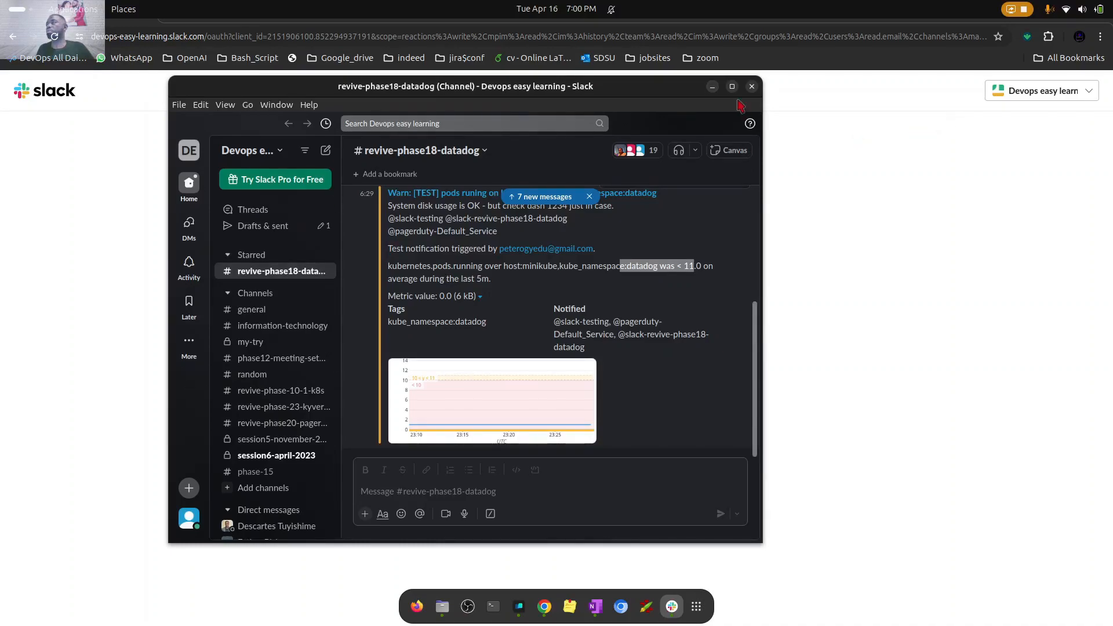
left_click(711, 87)
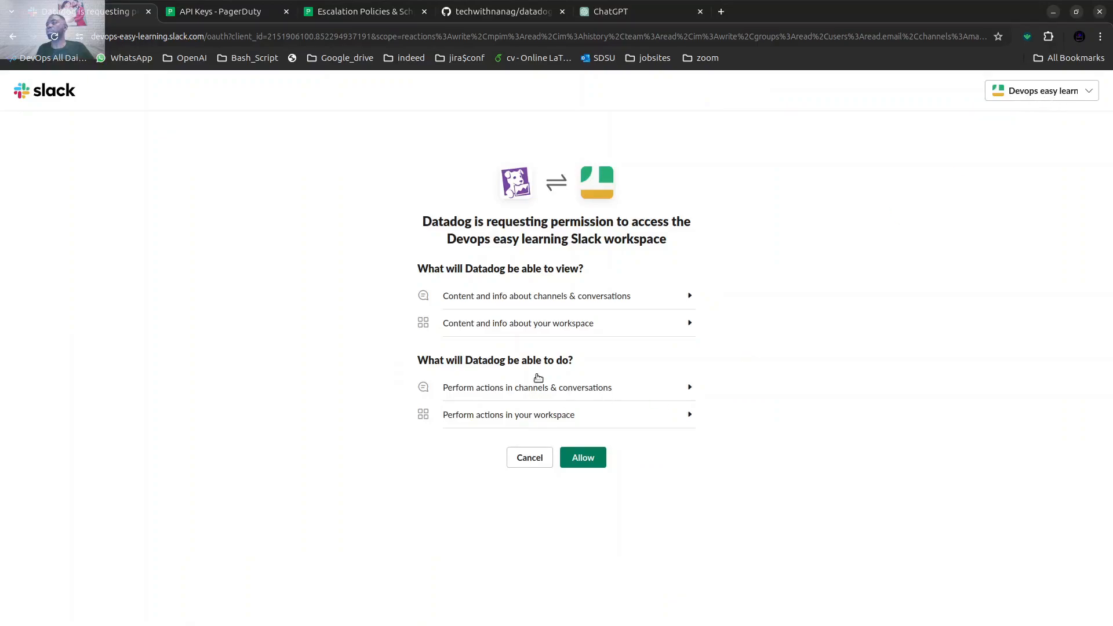
left_click(595, 459)
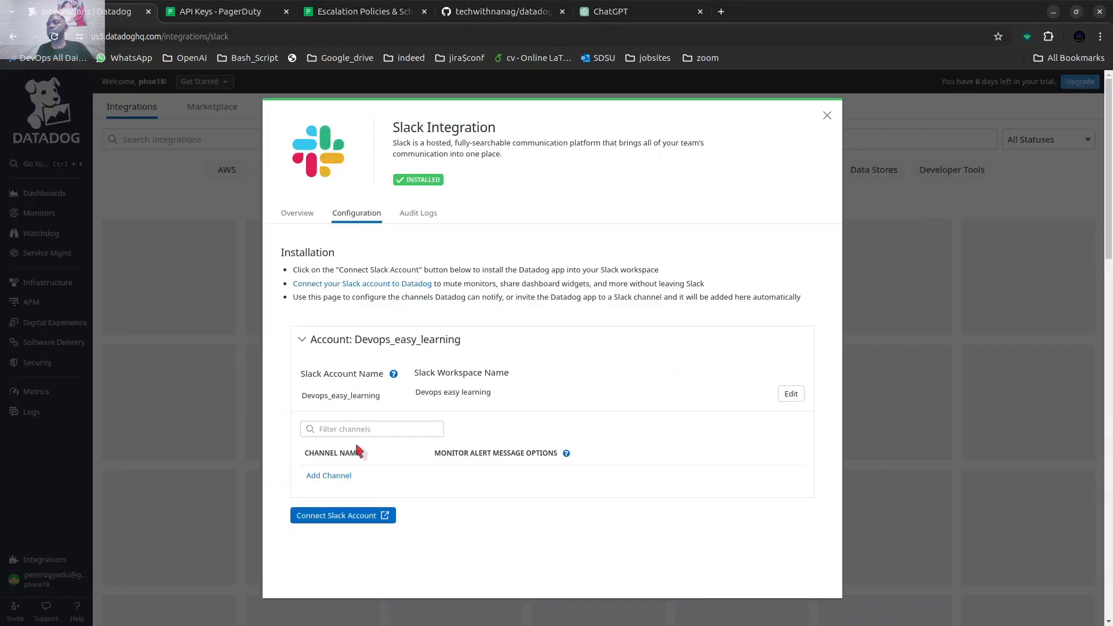
Add the #revive-phase18-datadog channel to the Devops_easy_learning account with all monitor alert message options enabled, and save it.
left_click(317, 477)
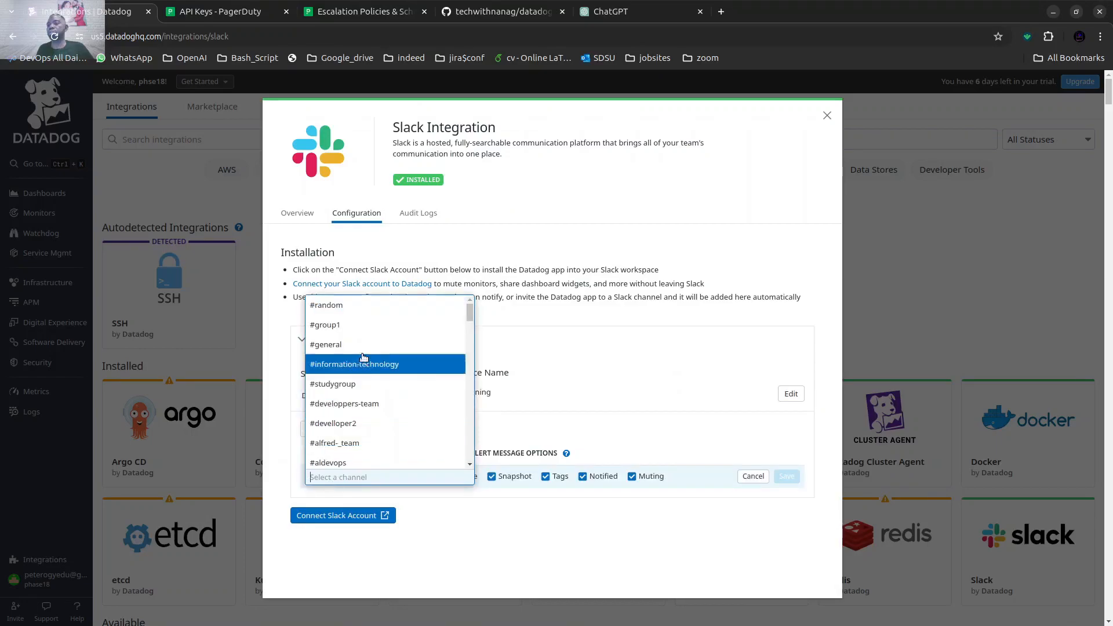
scroll(360, 423, "down", 5)
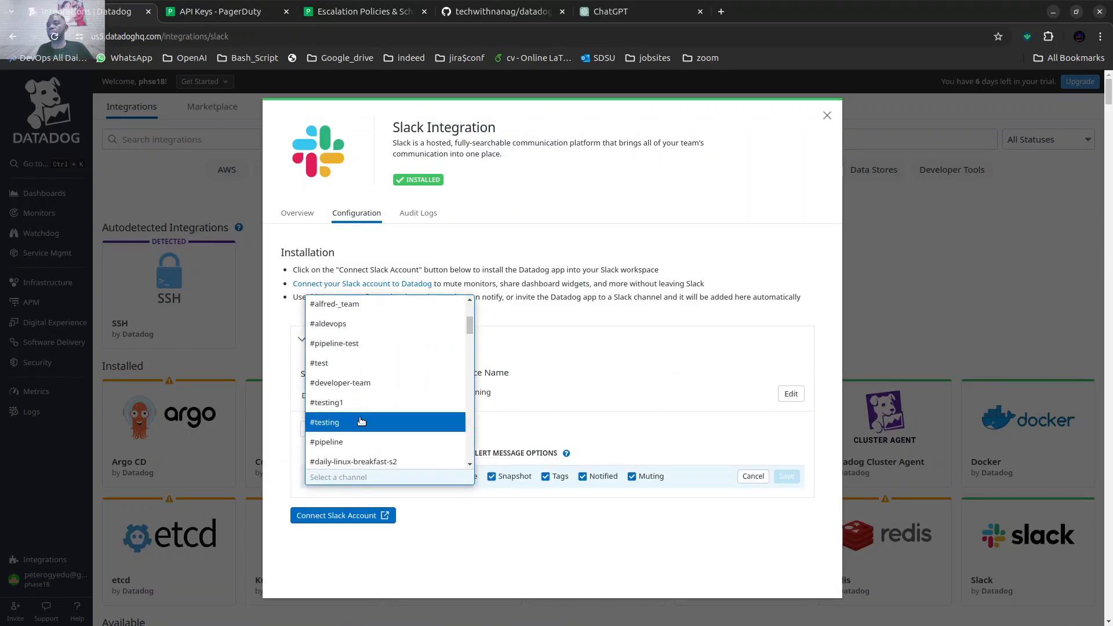
scroll(361, 416, "down", 2)
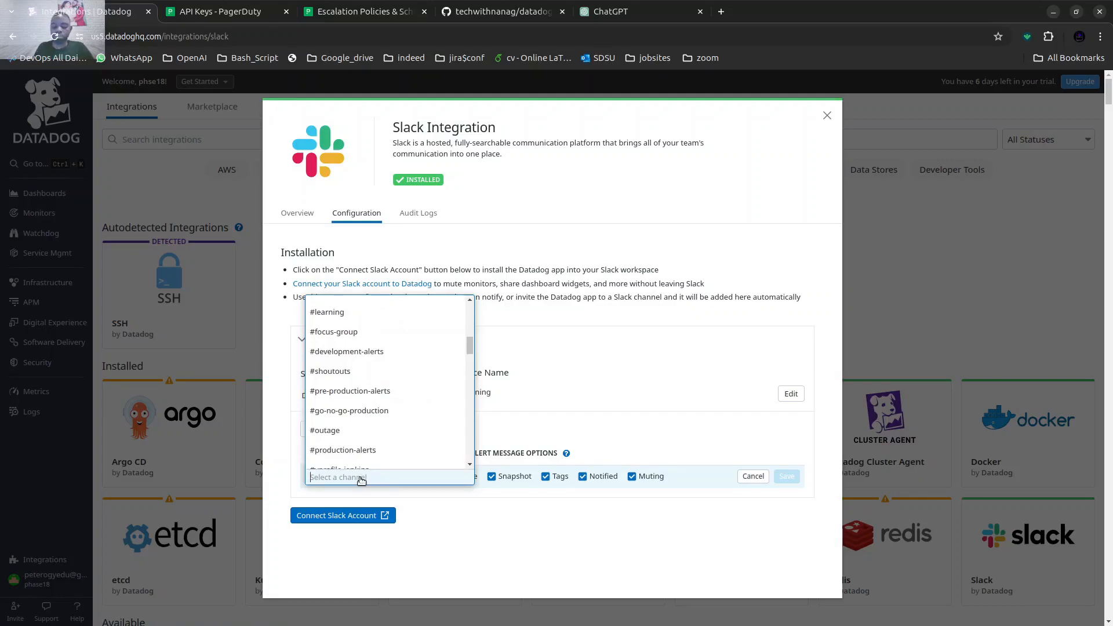
type("phaa")
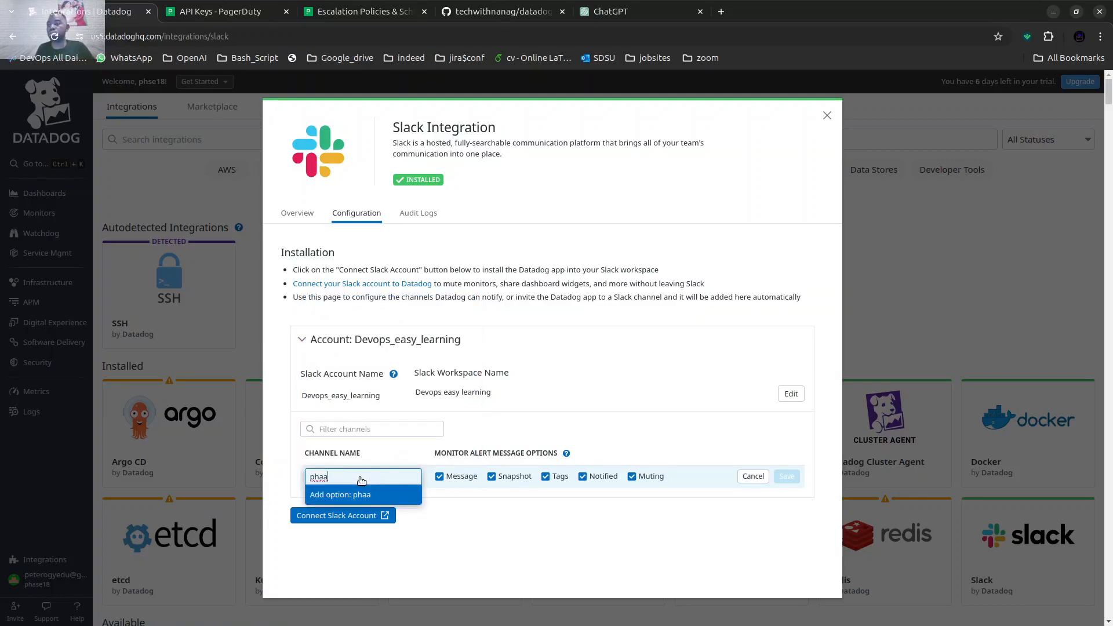
key("BackSpace")
type("s")
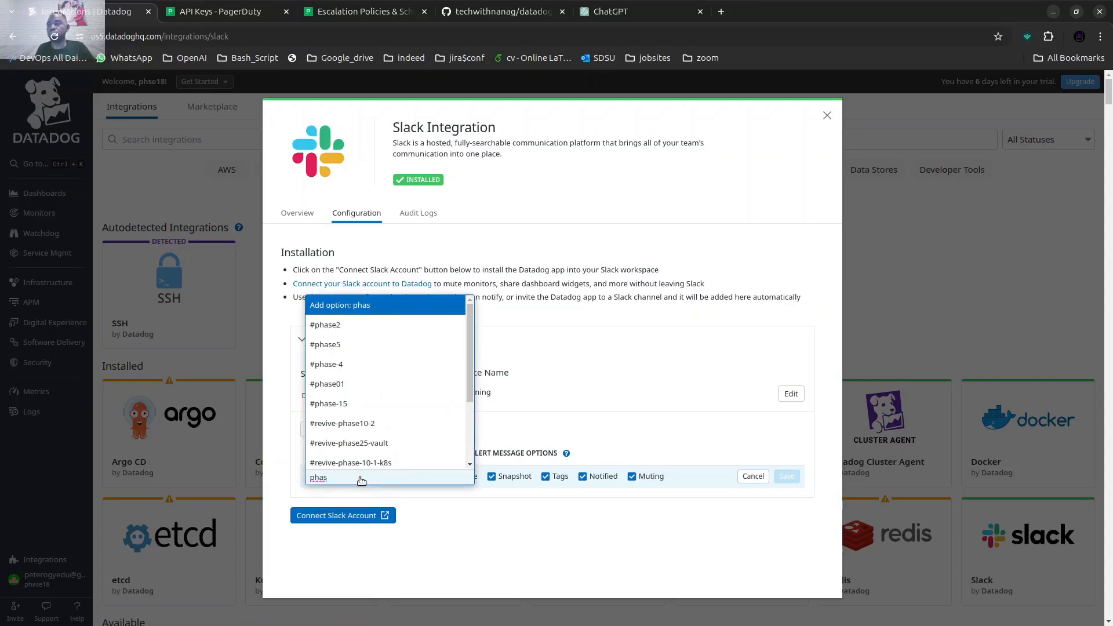
scroll(377, 414, "down", 1)
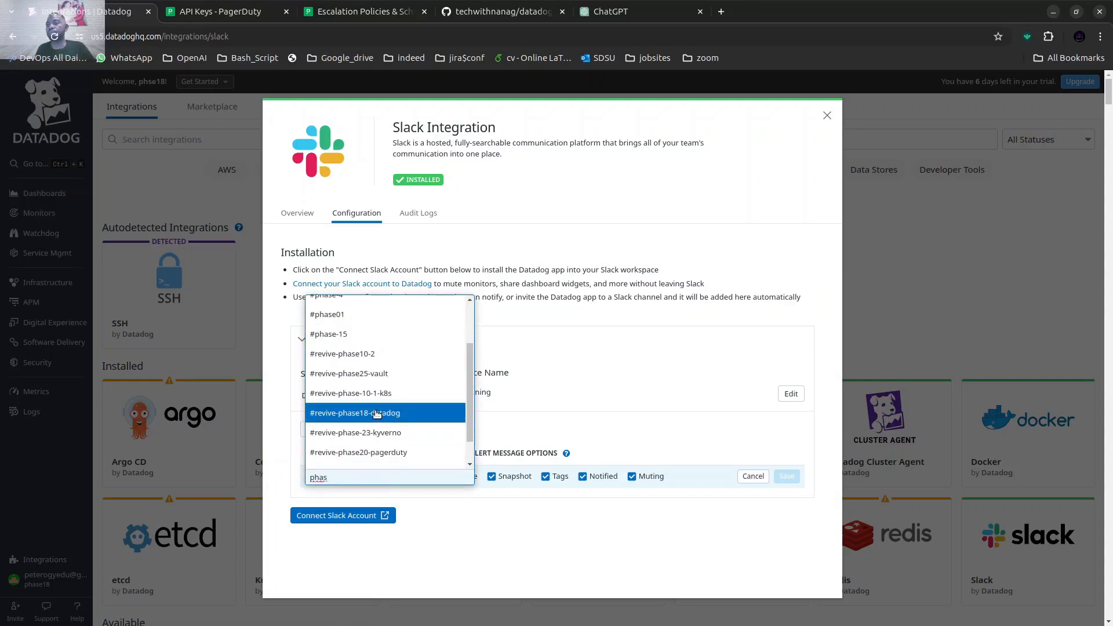
scroll(377, 394, "down", 1)
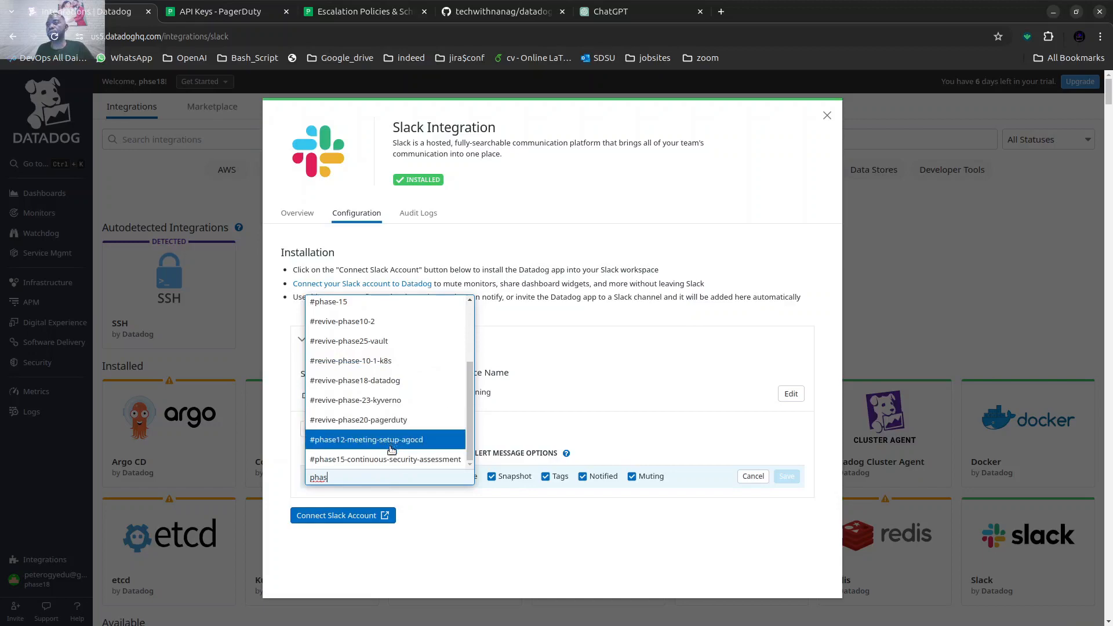
left_click(378, 383)
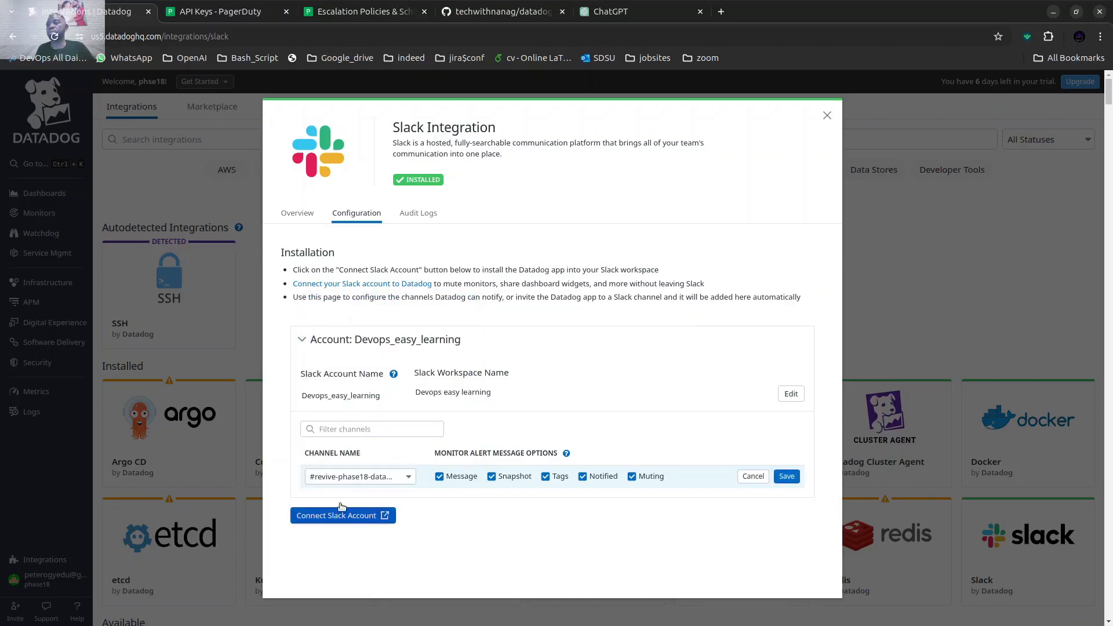
left_click(787, 476)
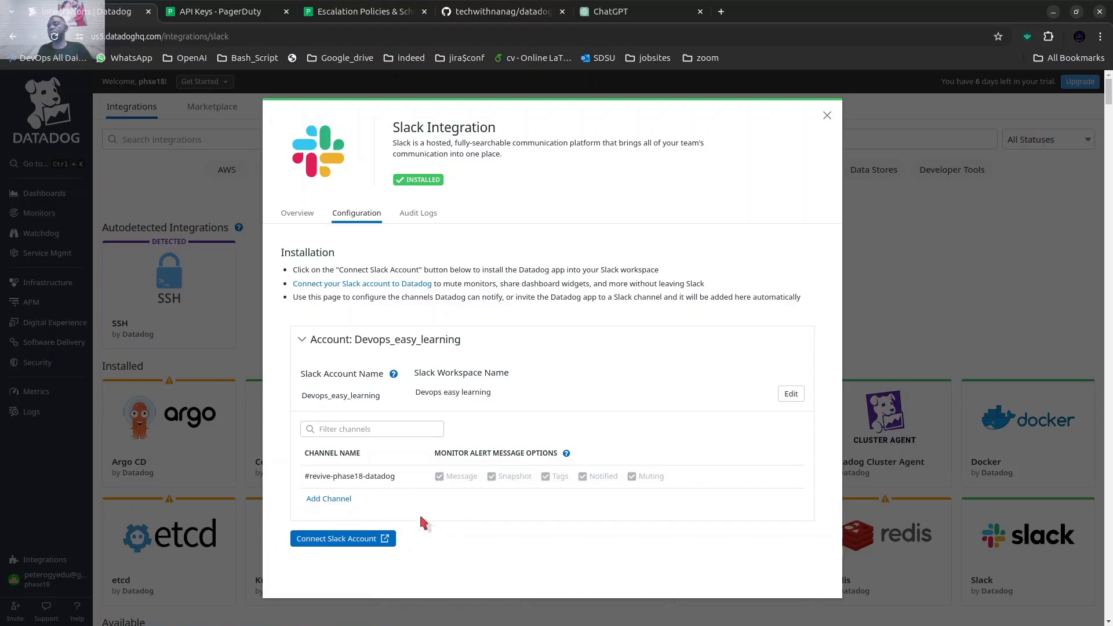
Authorize Datadog for the Devops easy learning Slack workspace once more and close the Slack integration.
left_click(358, 540)
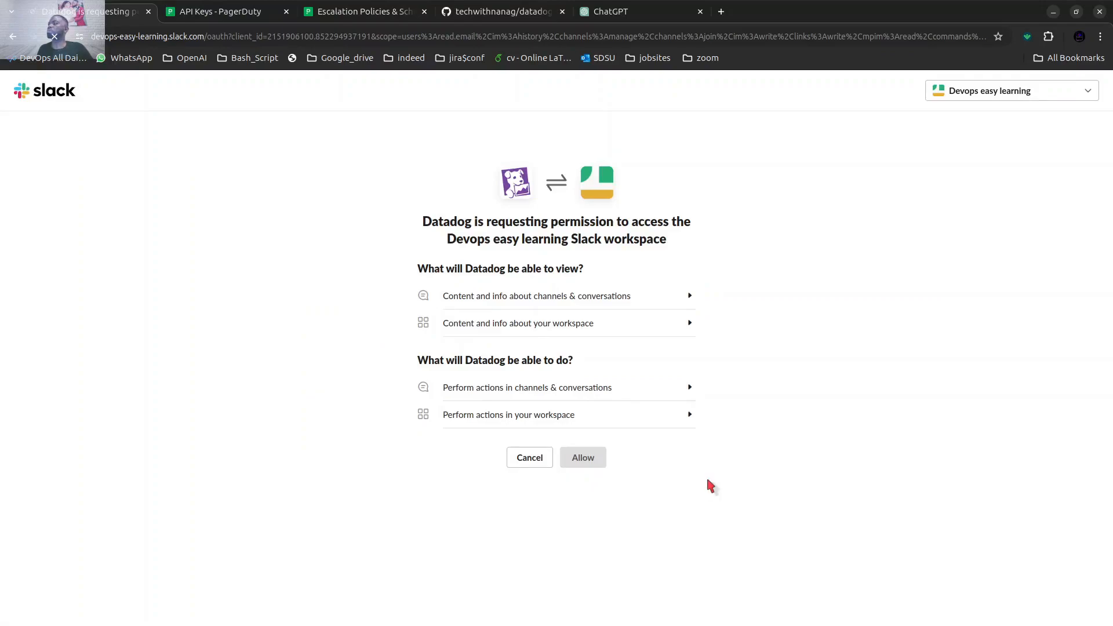
left_click(582, 457)
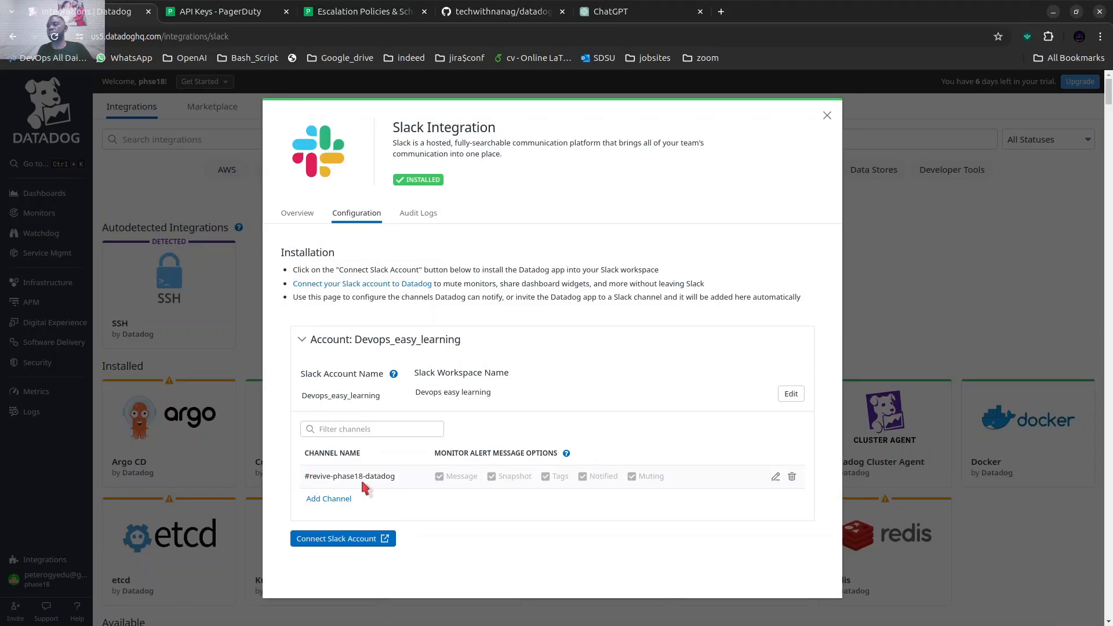
left_click(827, 116)
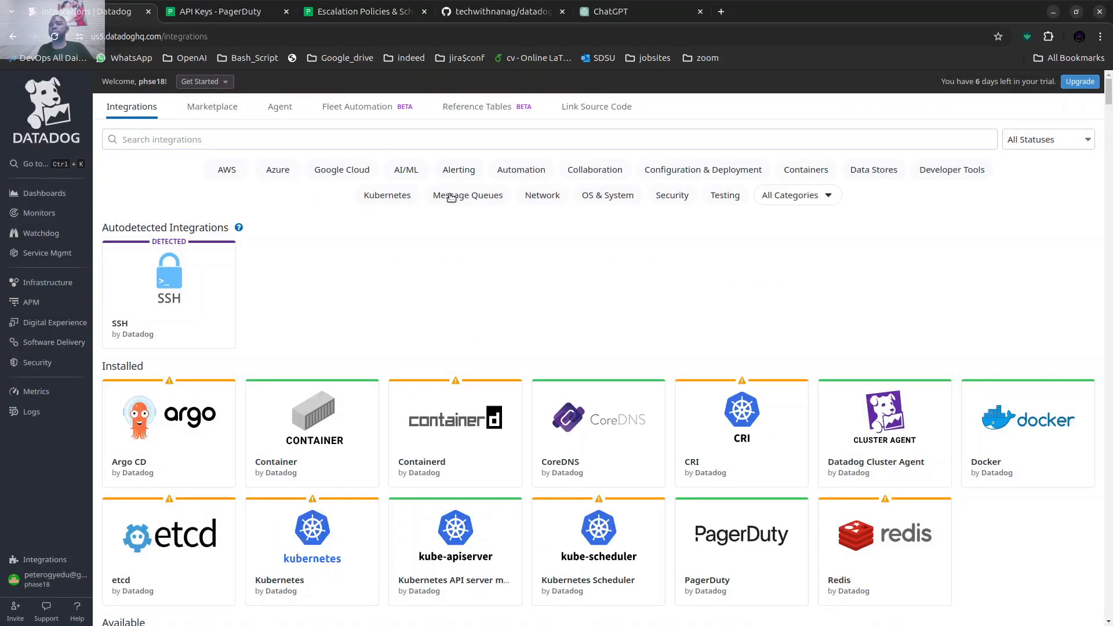
Check the monitors list, then start creating a new monitor of the Metric type.
mouse_move(38, 264)
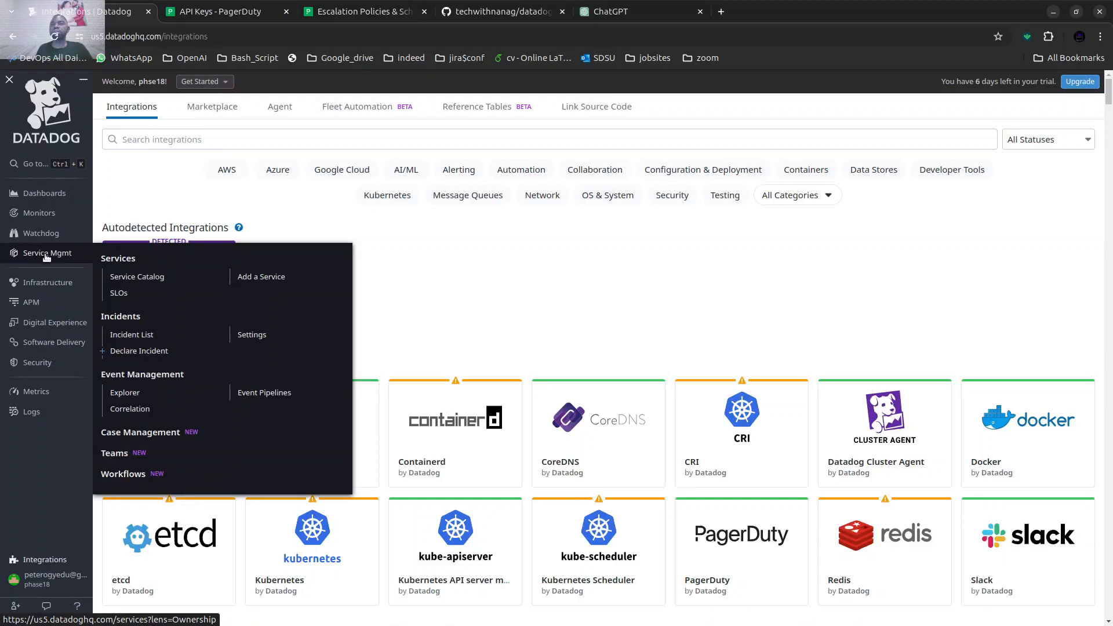
mouse_move(47, 214)
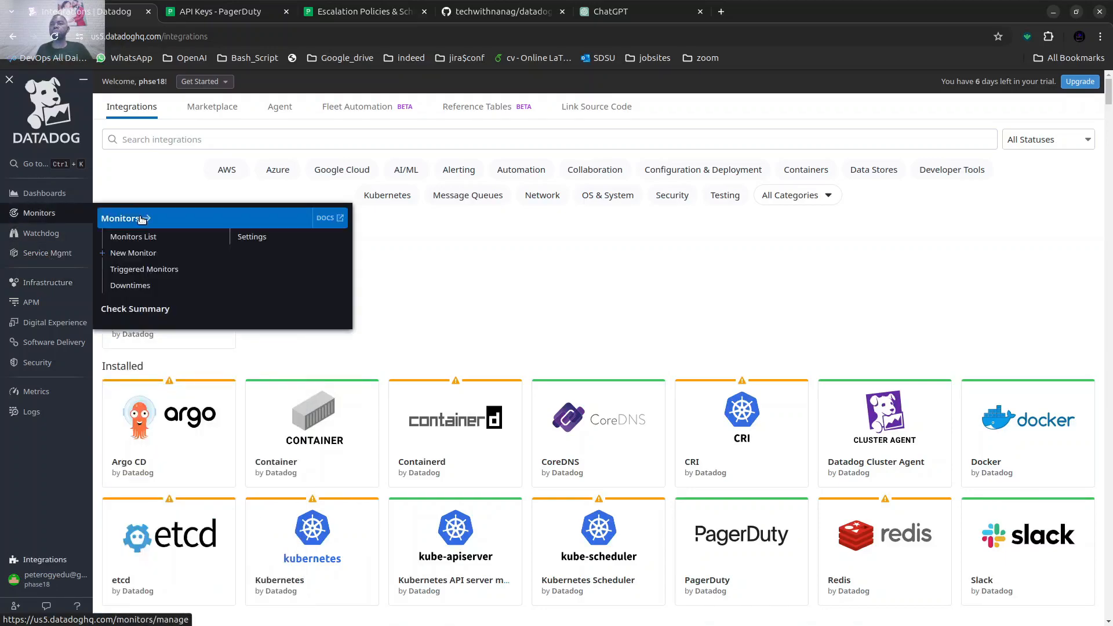
left_click(137, 236)
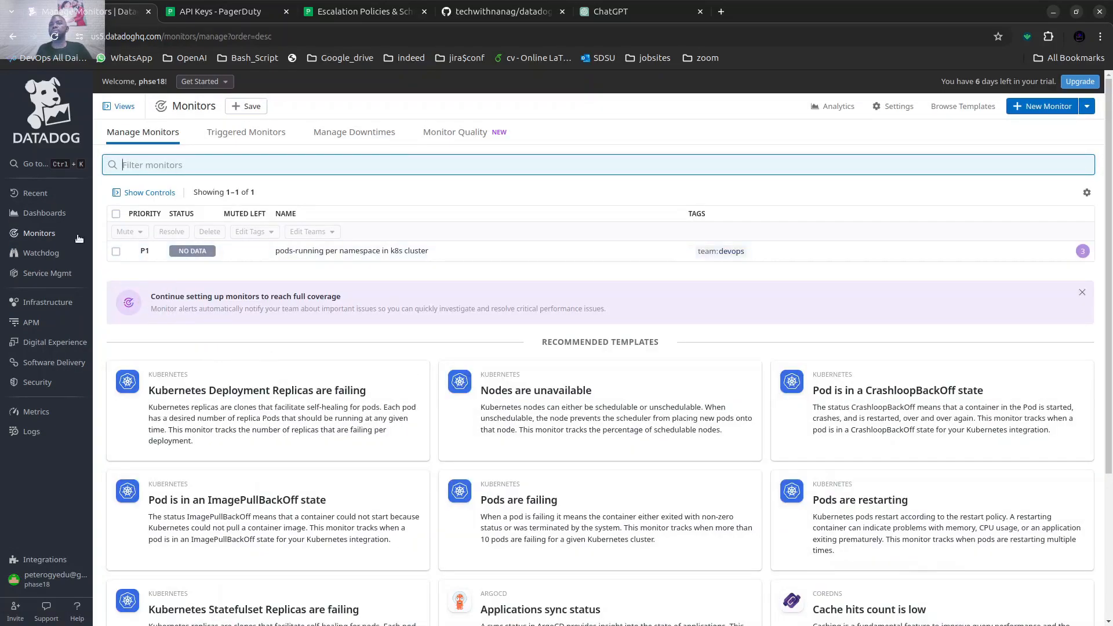
mouse_move(52, 217)
mouse_move(51, 237)
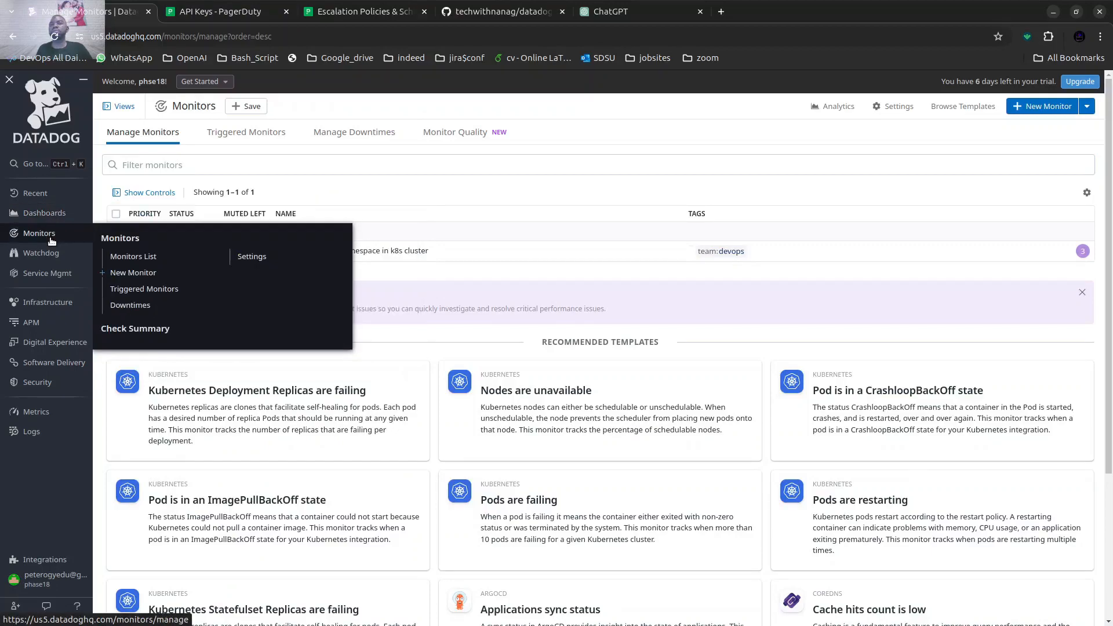
left_click(206, 274)
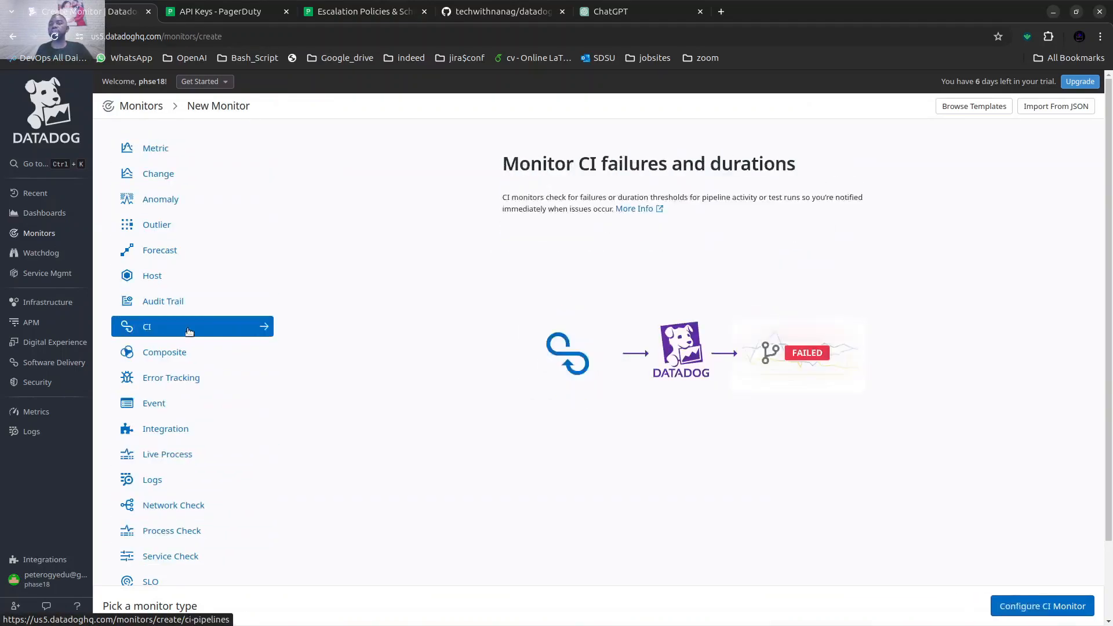
left_click(147, 150)
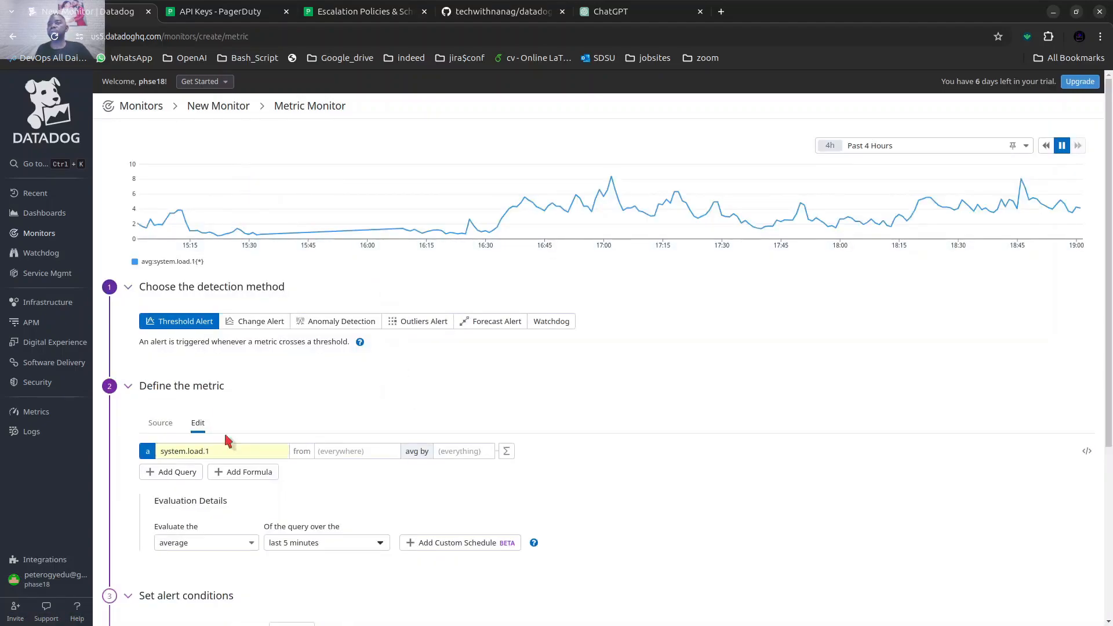
Define the monitor's metric query as kubernetes.pods.running from host:minikube.
scroll(268, 377, "down", 2)
left_click(234, 383)
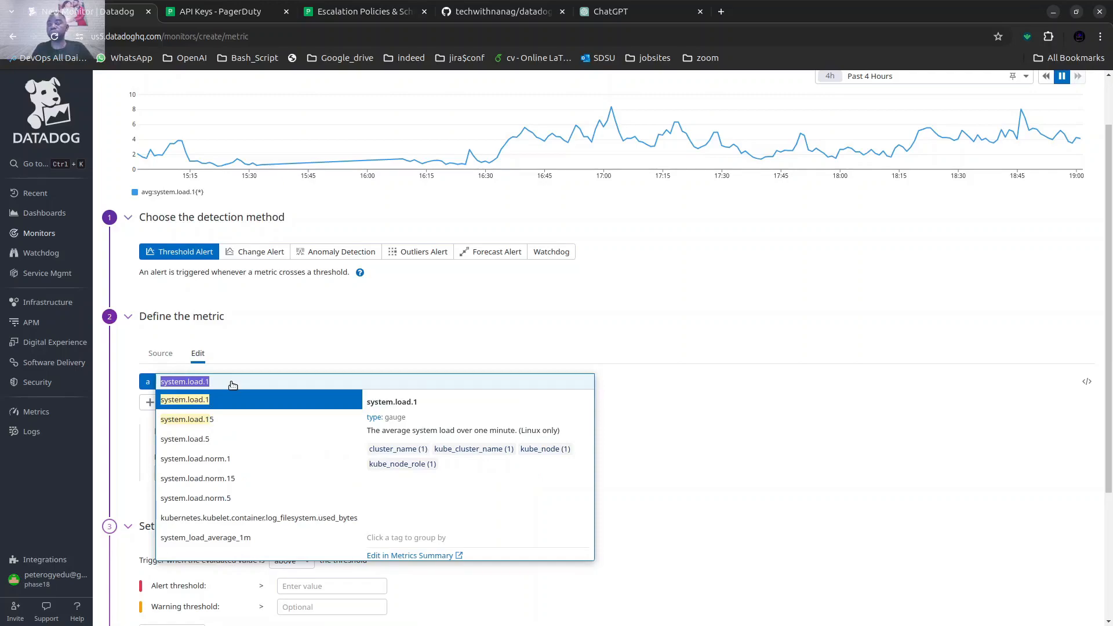
type("pod")
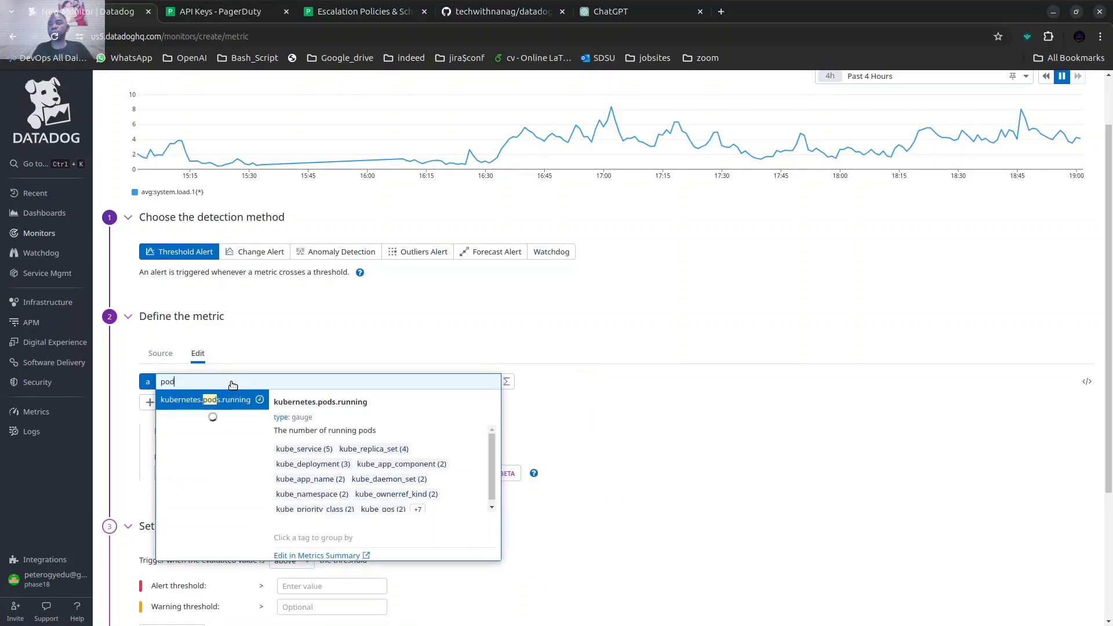
left_click(238, 406)
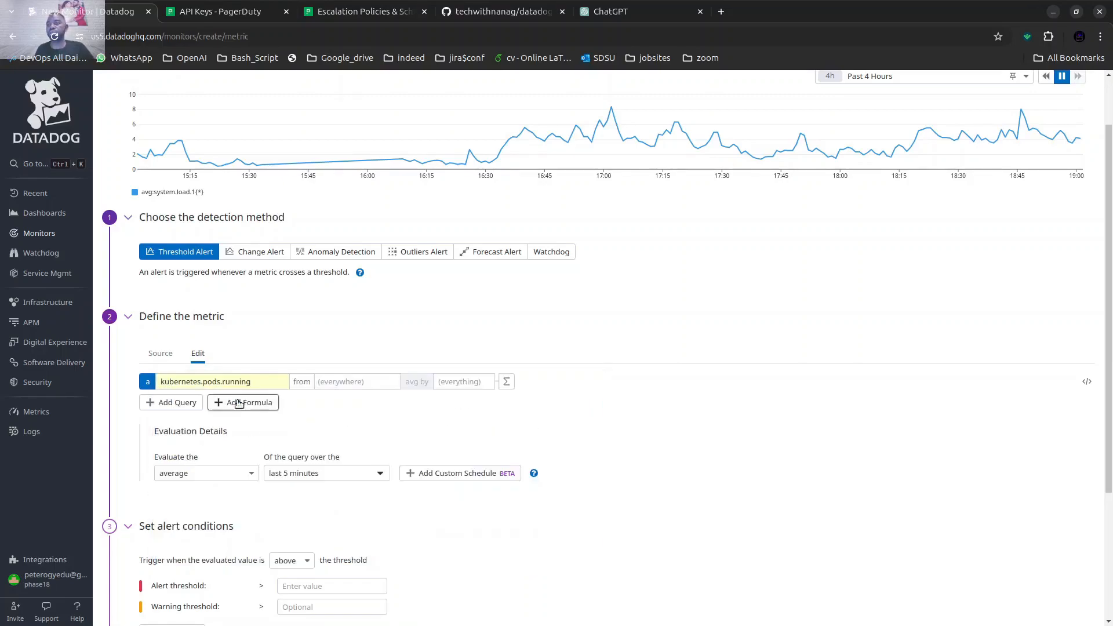
left_click(360, 381)
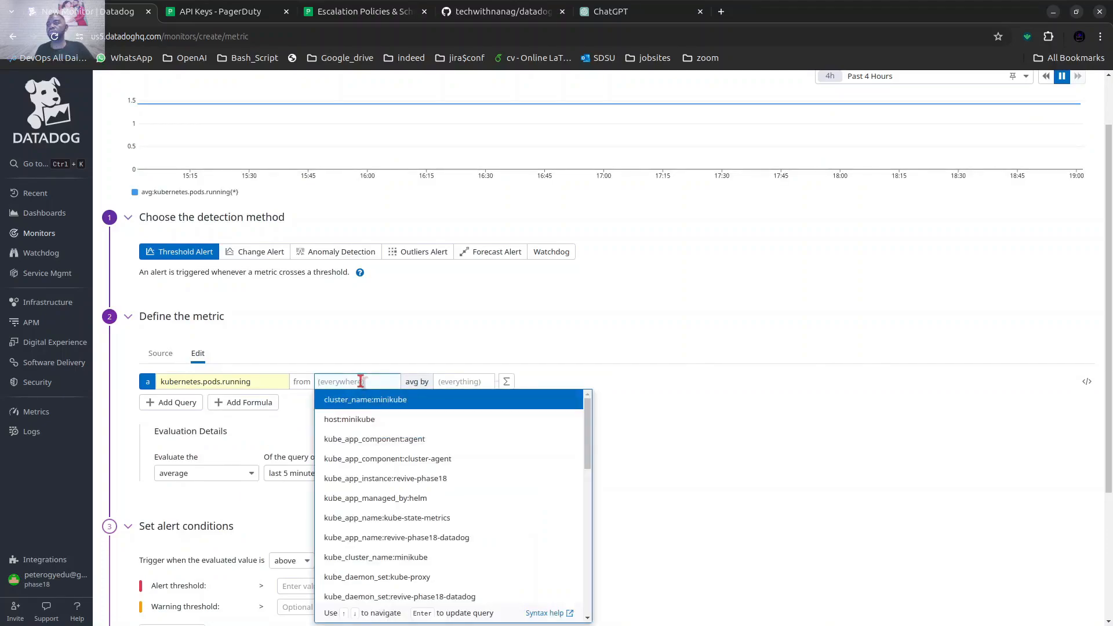
left_click(356, 421)
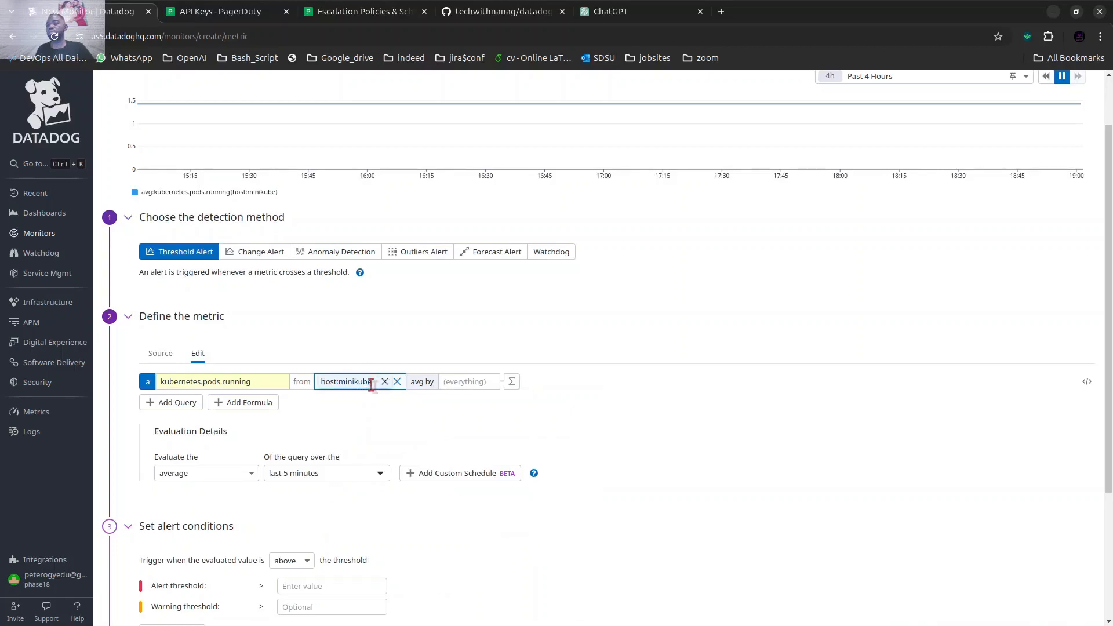
Group the running pods query's average by kube_namespace.
left_click(462, 382)
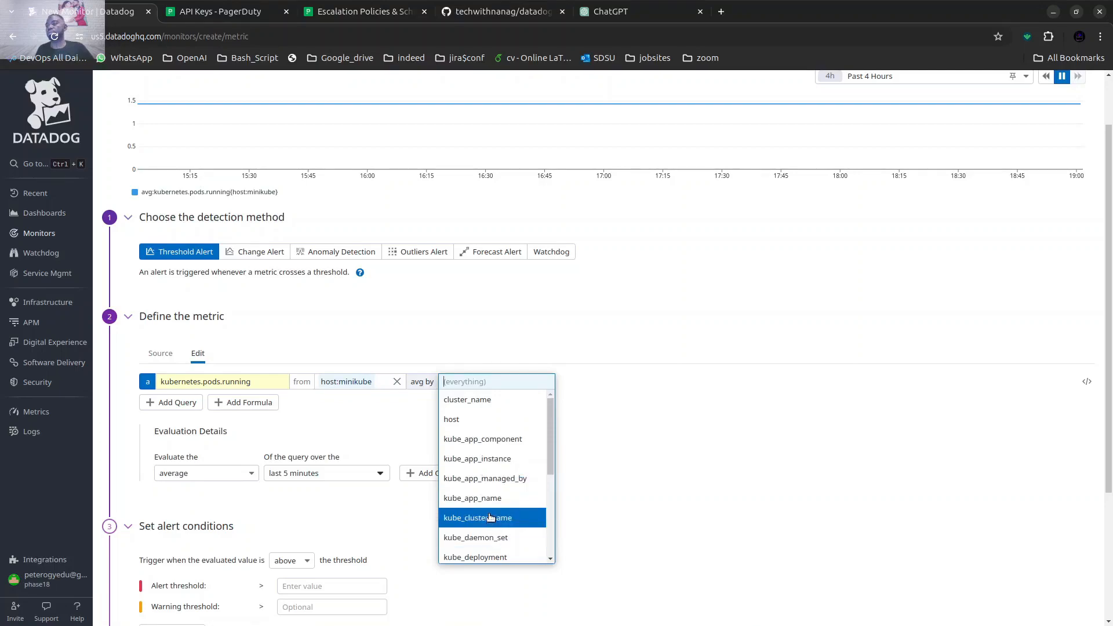
scroll(490, 516, "down", 2)
scroll(489, 515, "up", 3)
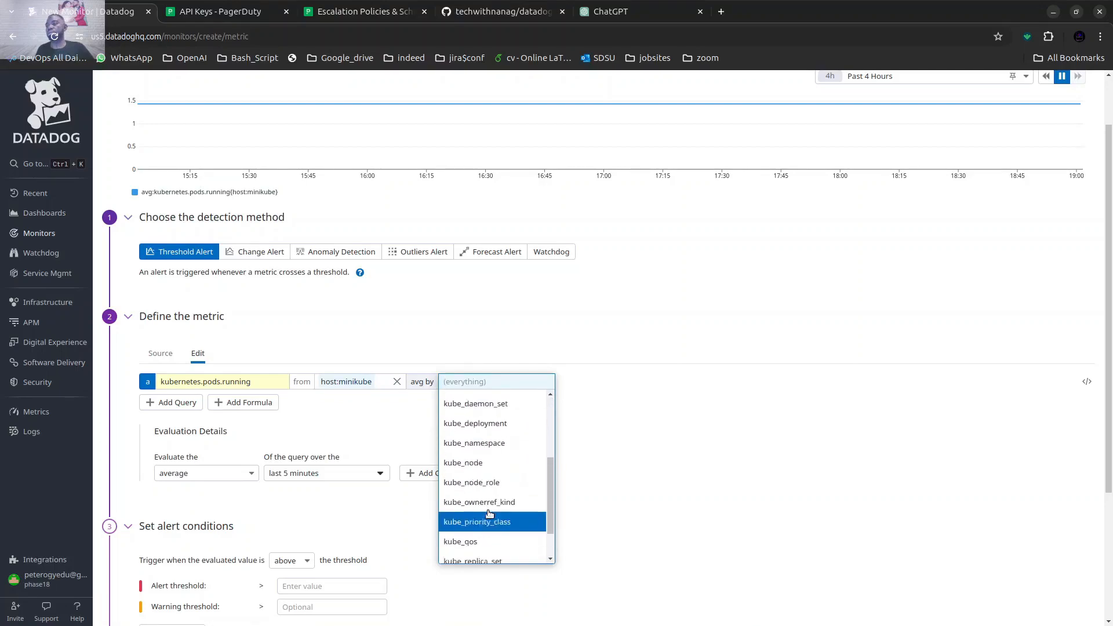
scroll(490, 514, "down", 2)
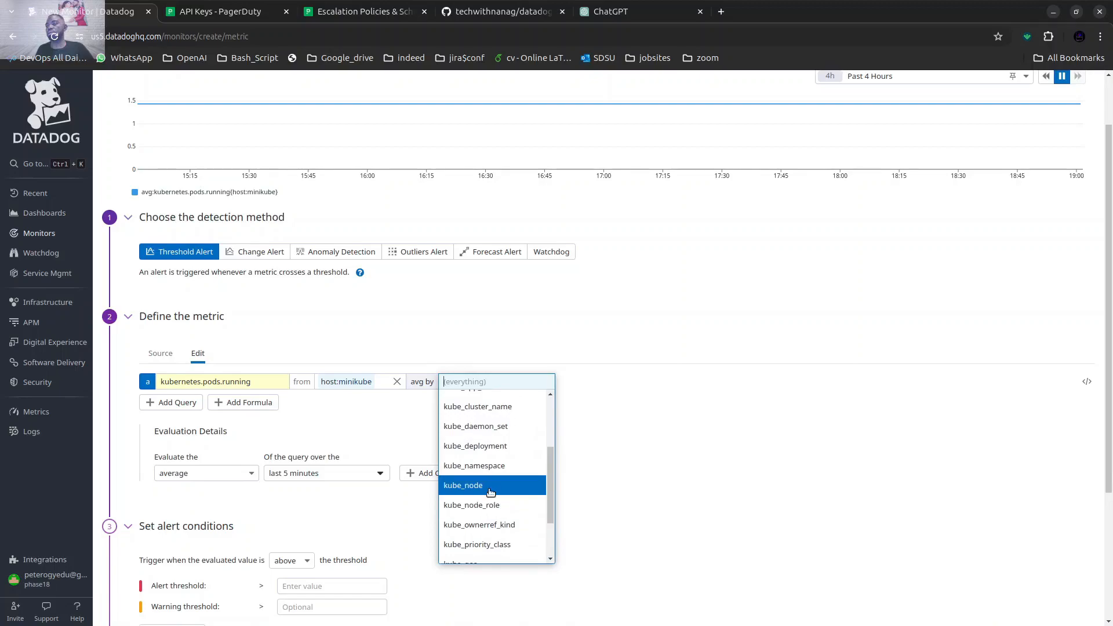
left_click(485, 465)
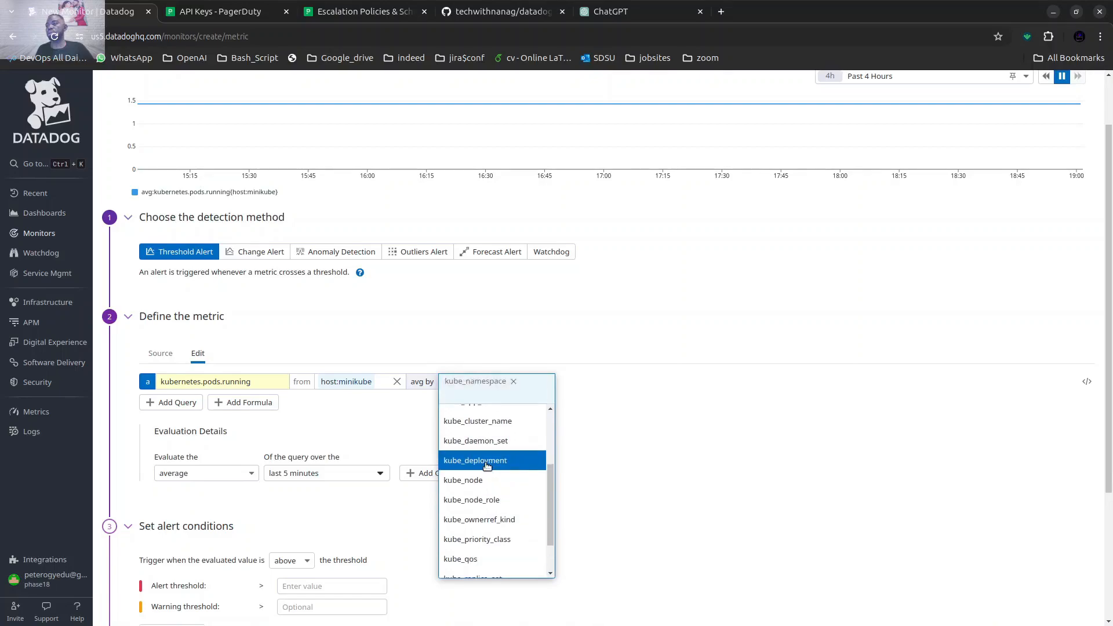
Set the alert condition to trigger when the evaluated value is below the threshold.
scroll(371, 434, "down", 3)
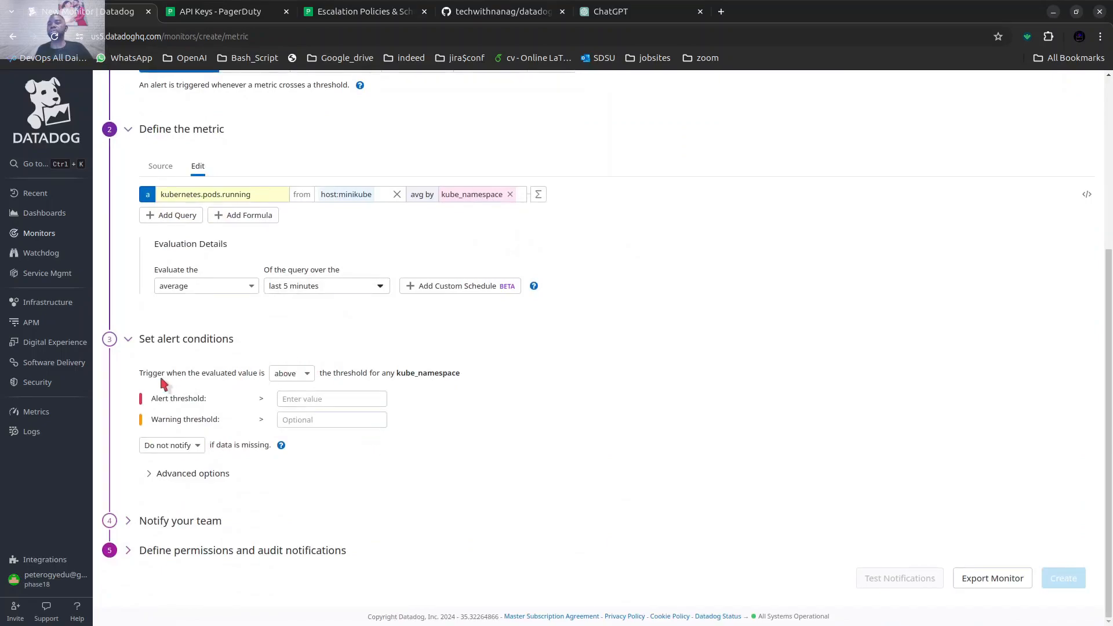
left_click_drag(148, 372, 258, 374)
left_click(290, 373)
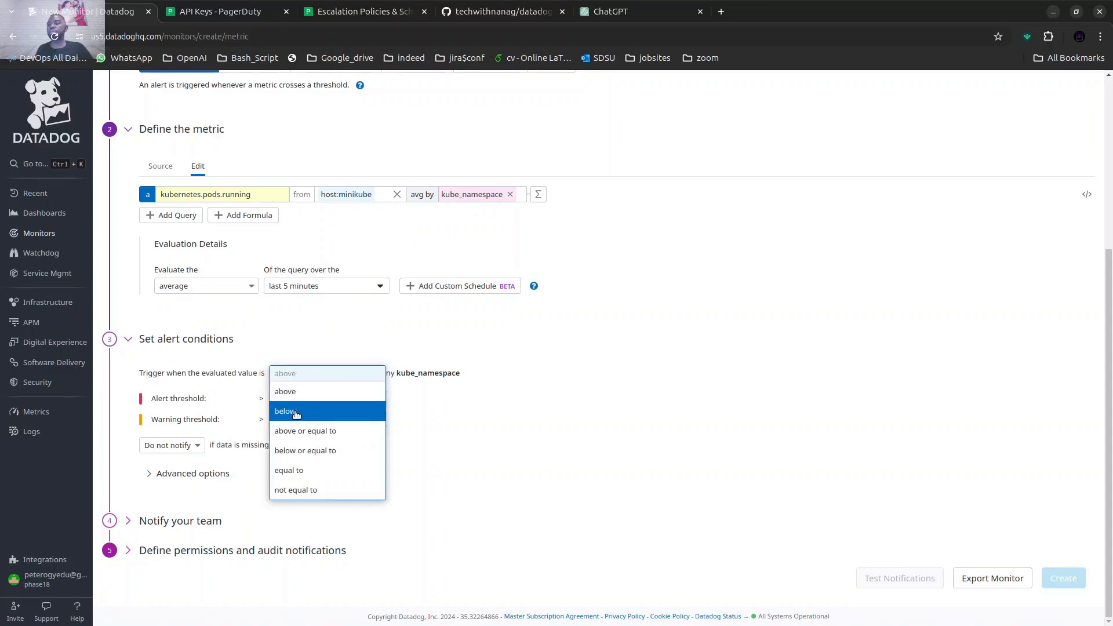
left_click(290, 412)
Set the alert threshold to 6 and the warning threshold to 8.
left_click(293, 399)
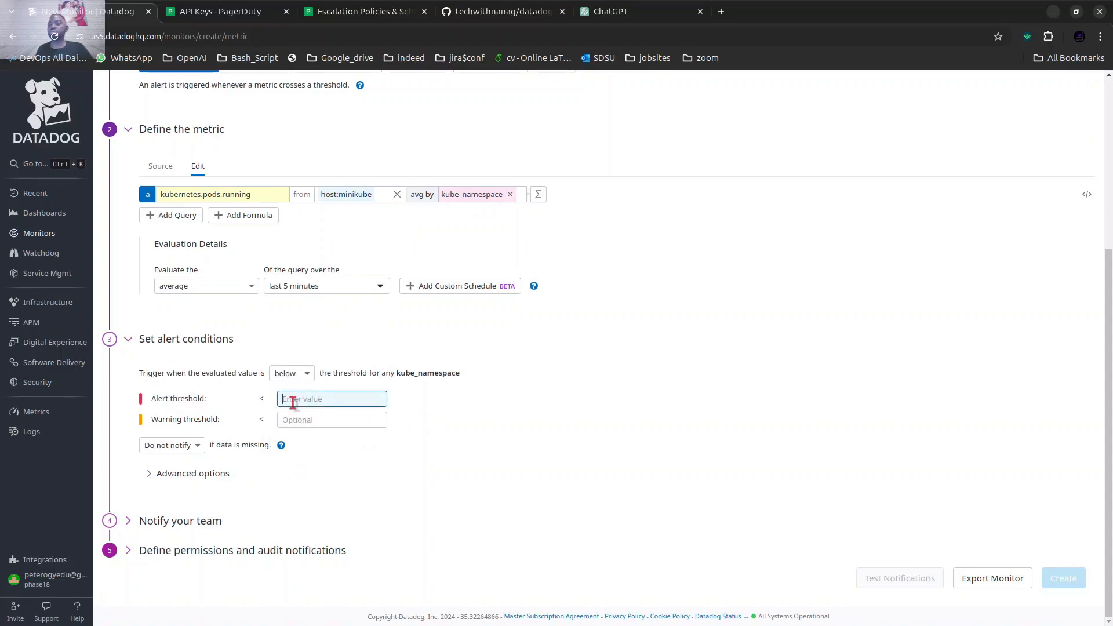
type("10")
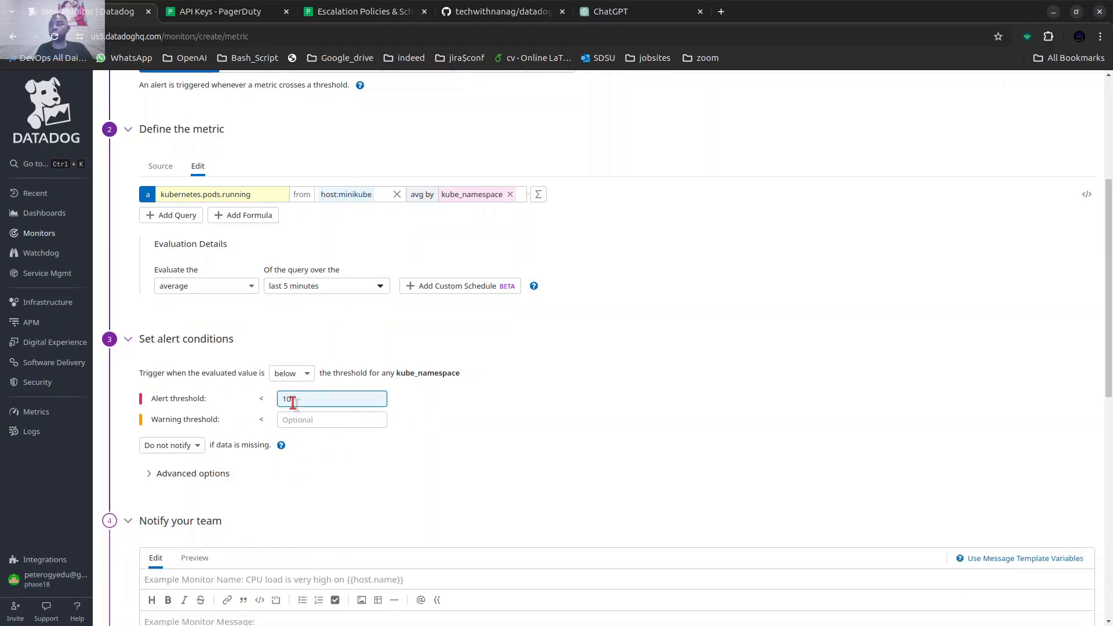
left_click(293, 417)
left_click(295, 402)
left_click_drag(295, 403, 277, 399)
type("6")
left_click(347, 421)
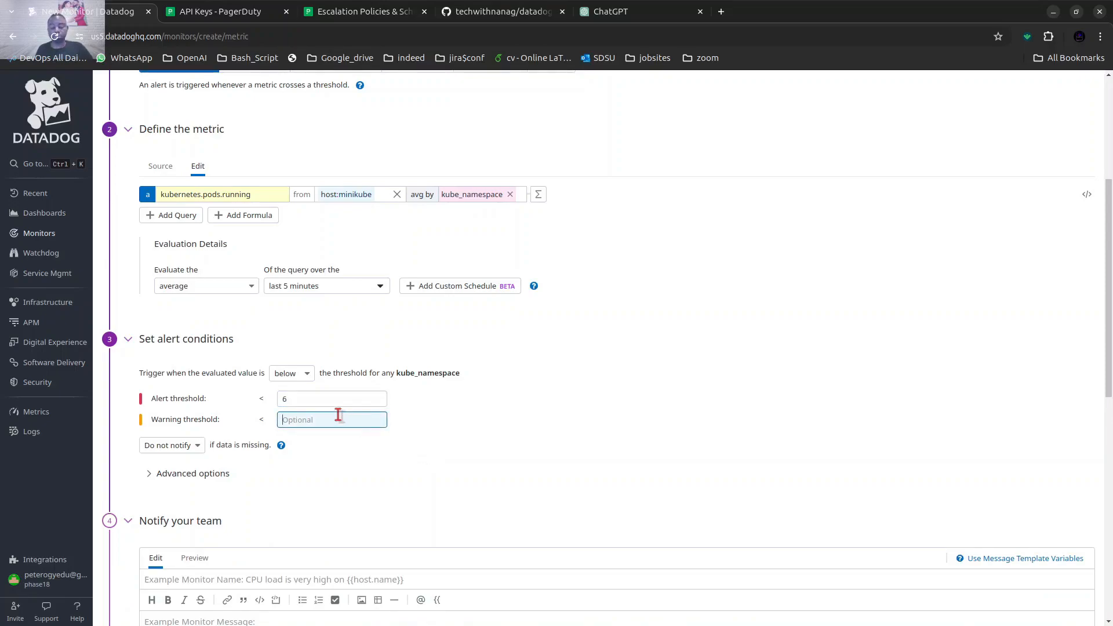
type("8")
left_click(441, 449)
Set the monitor to notify if data is missing for more than 10 minutes, and check the advanced alert options.
scroll(437, 439, "down", 3)
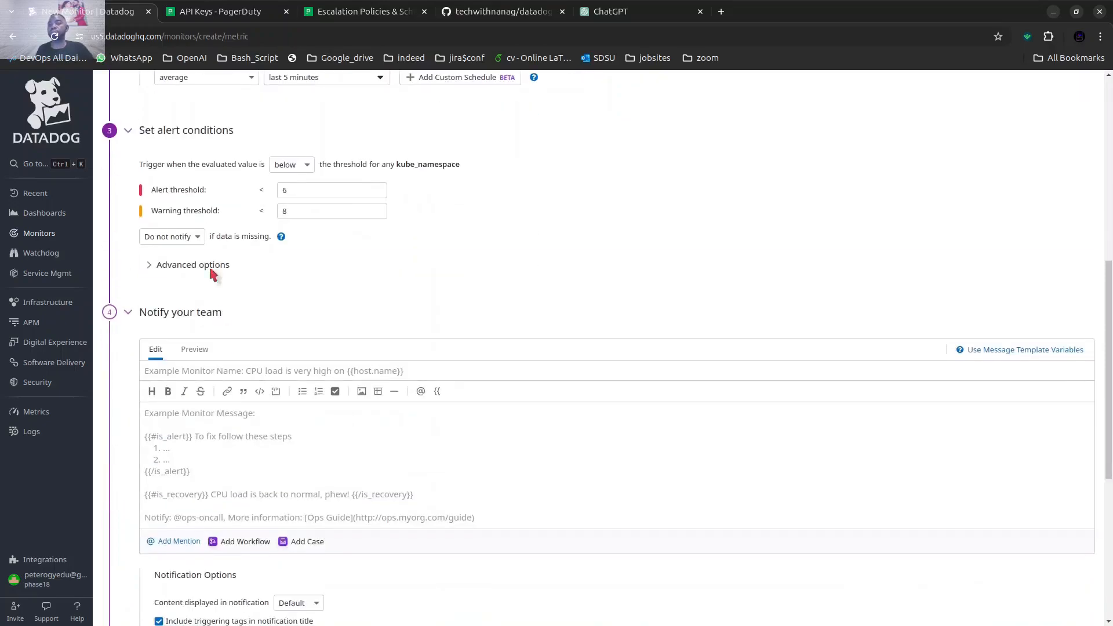
left_click(192, 237)
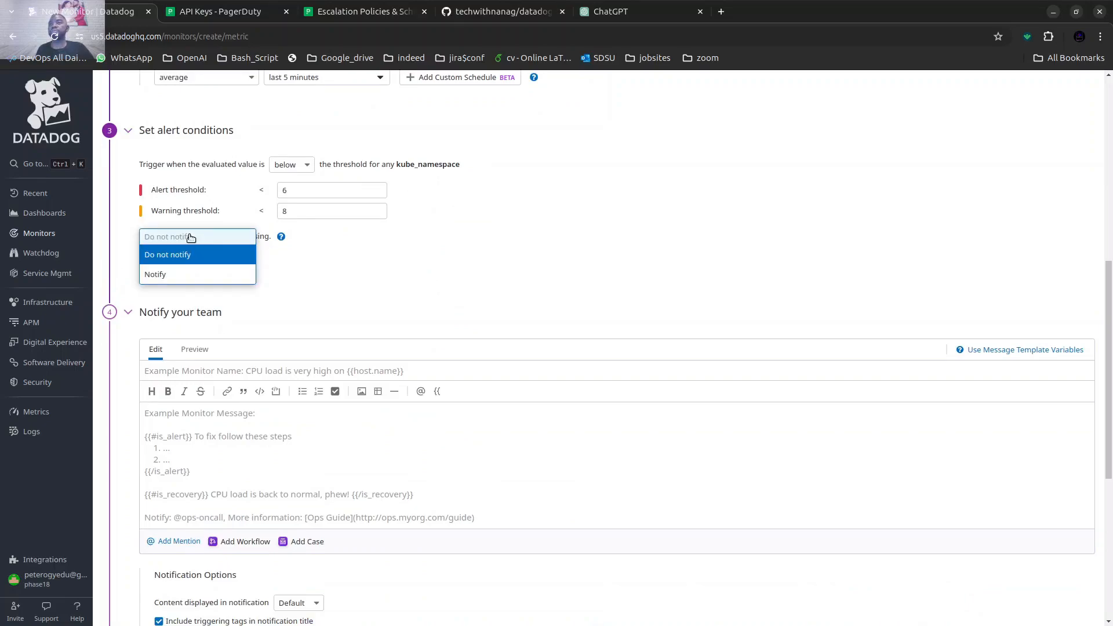
left_click(194, 274)
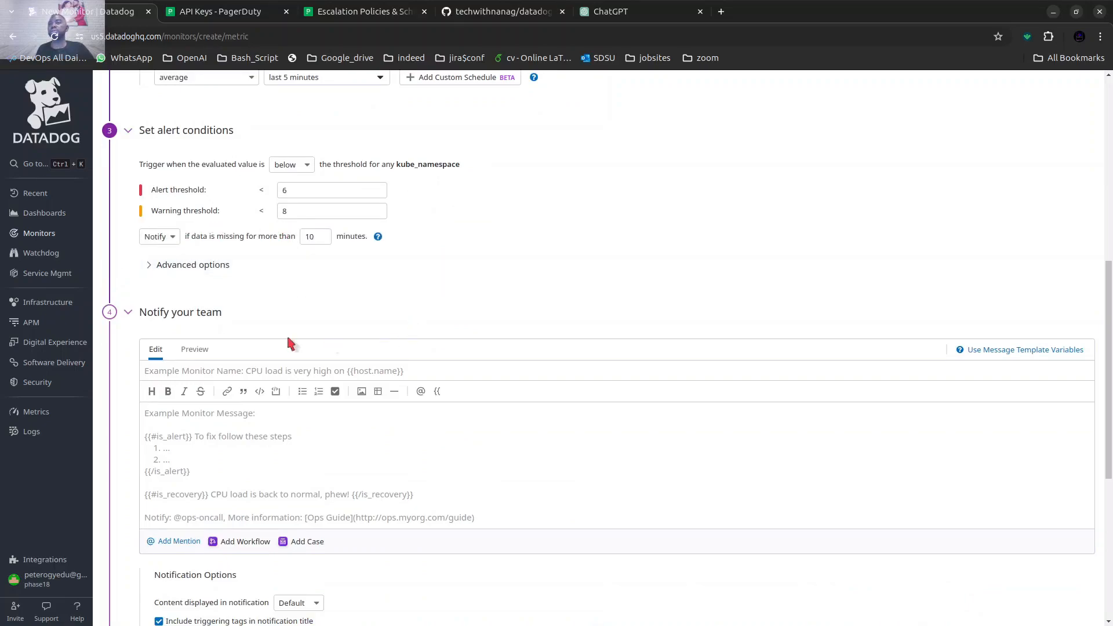
left_click(176, 270)
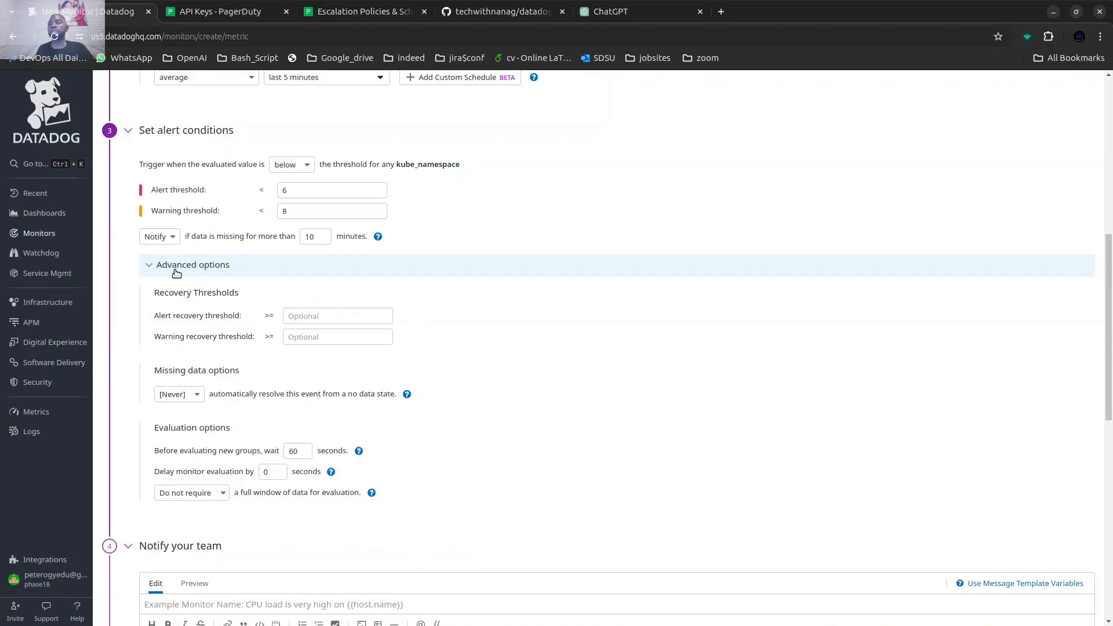
left_click_drag(318, 237, 302, 237)
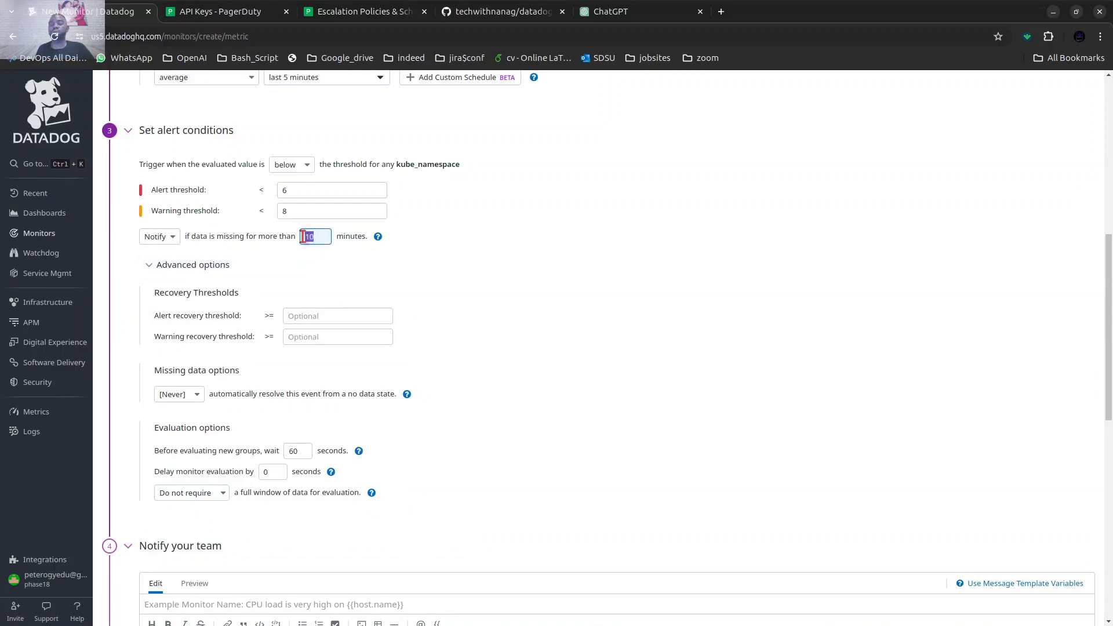
left_click(453, 283)
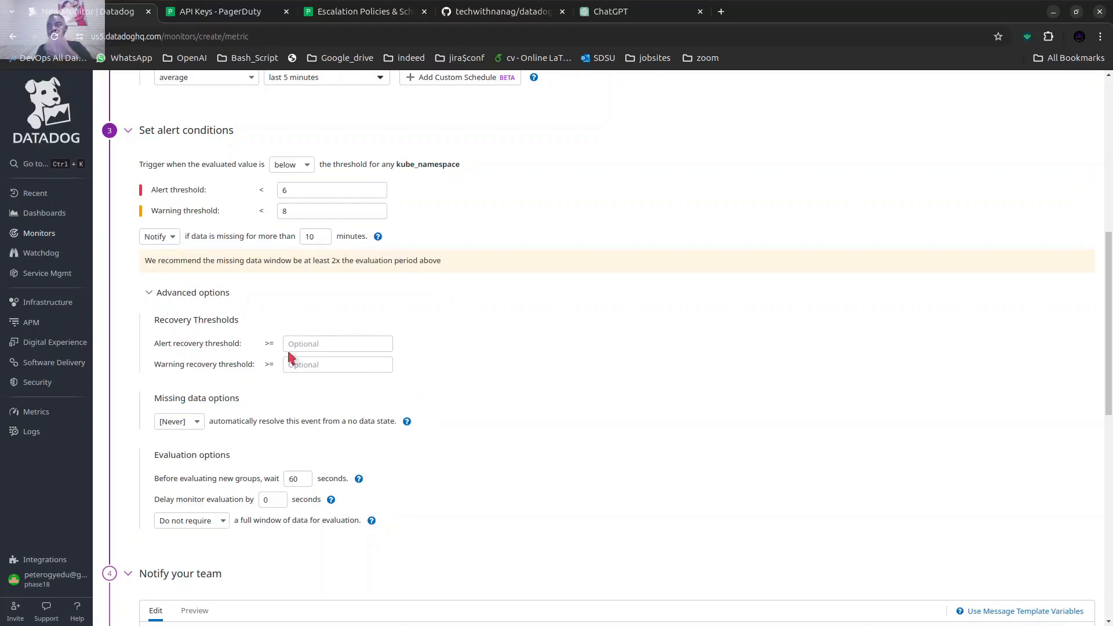
left_click(156, 292)
Name the monitor "pods running in k8s cluster" in the team notification section.
scroll(396, 335, "down", 2)
scroll(396, 335, "down", 1)
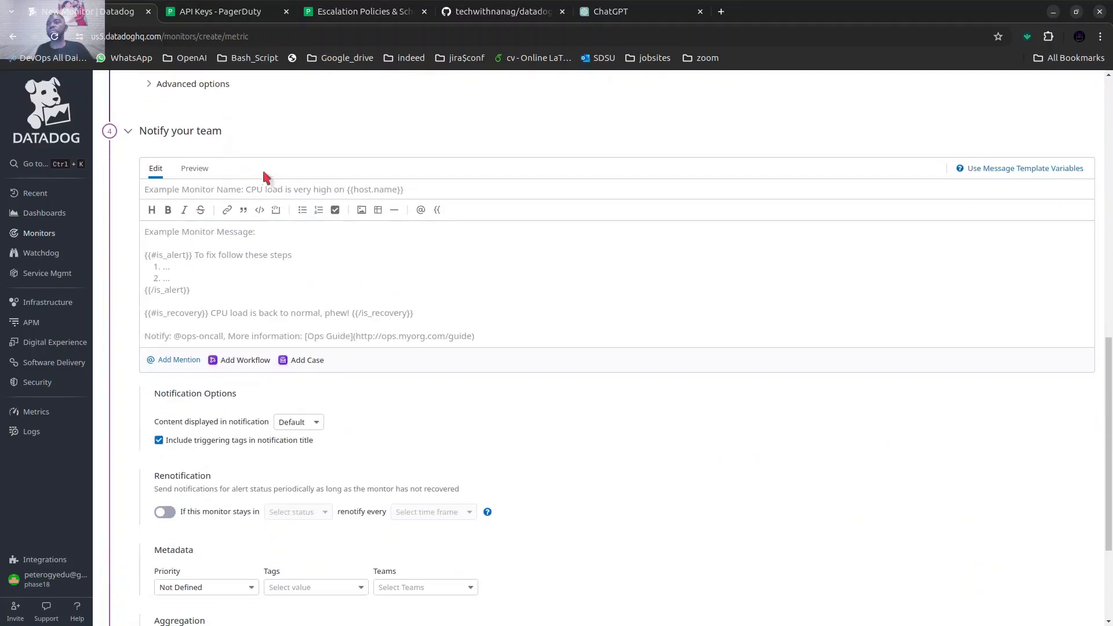
left_click(181, 191)
type("pods running in k8s cluster")
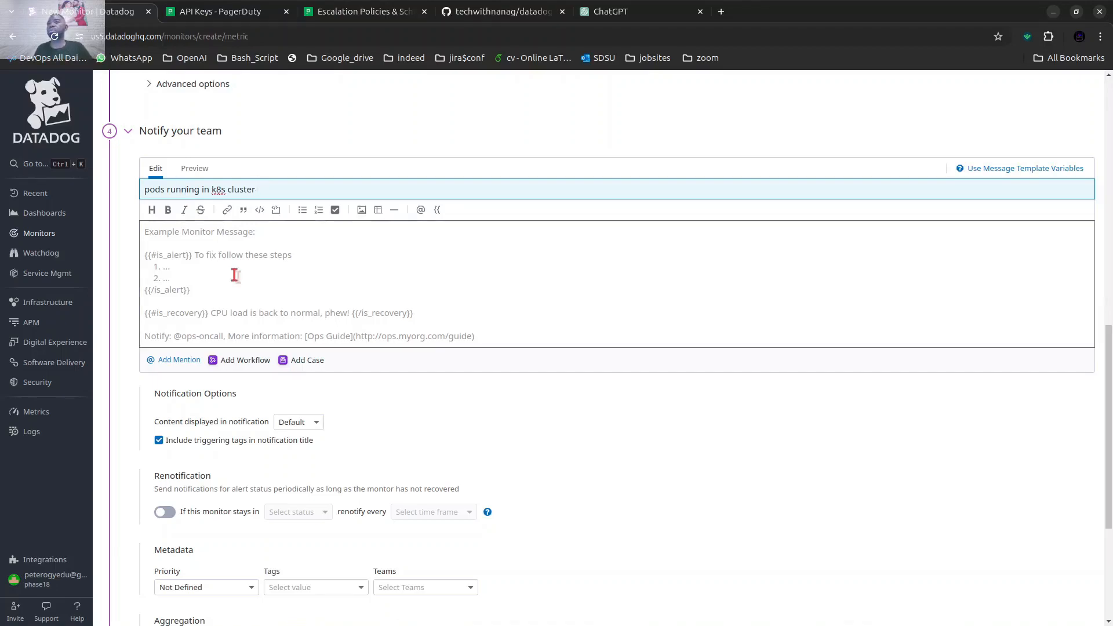
Copy the two-line is_alert disk usage example from the message template variables help into the monitor message.
left_click(259, 273)
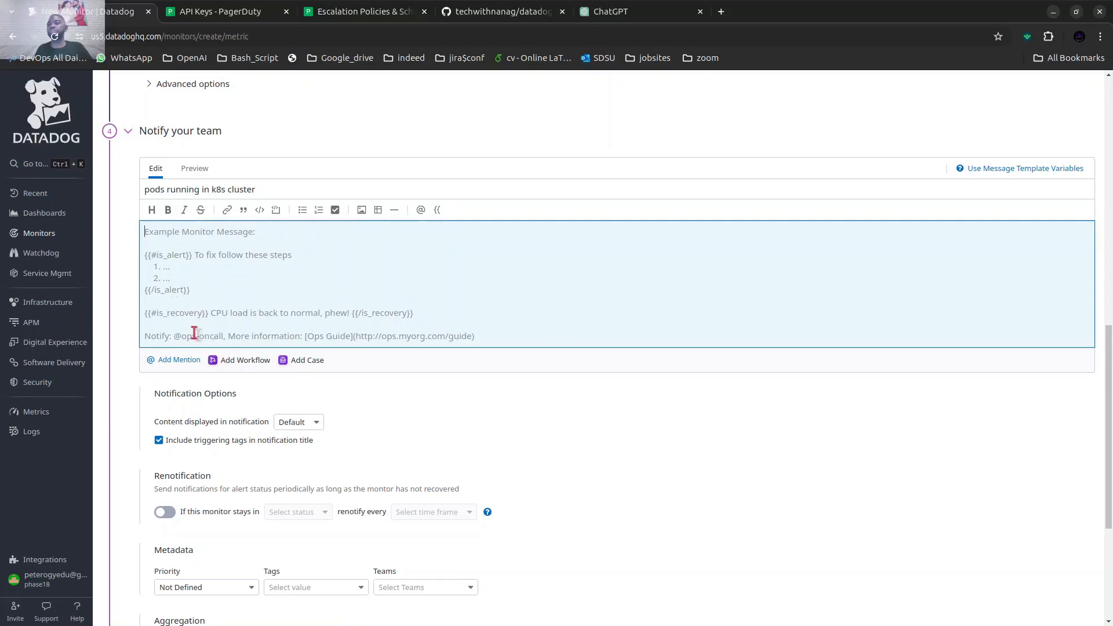
left_click(1041, 174)
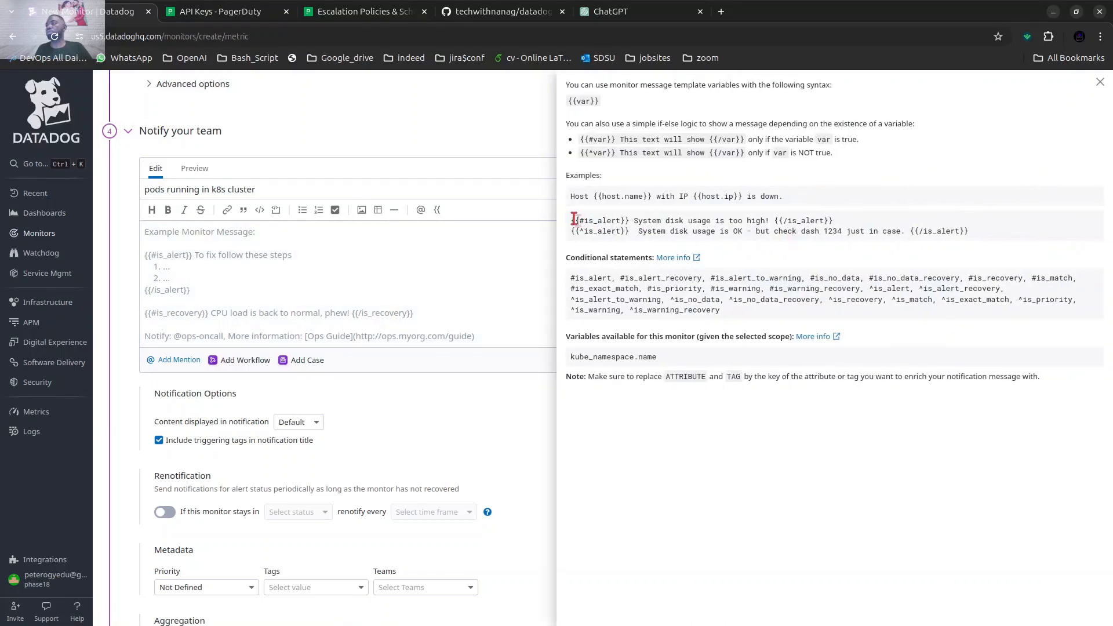
left_click_drag(573, 222, 977, 231)
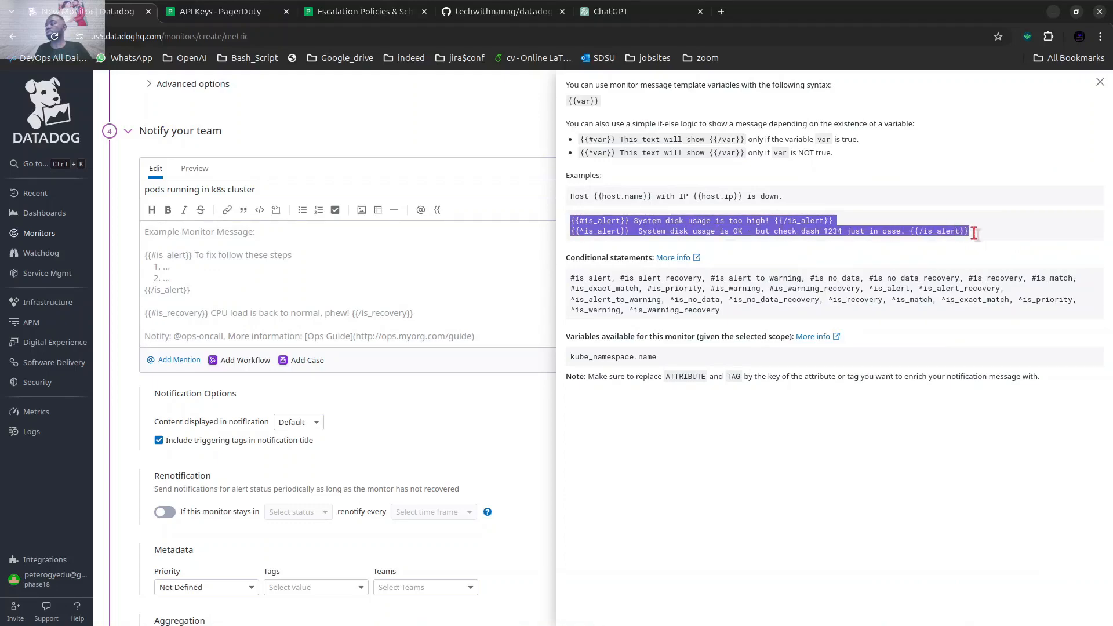
right_click(809, 225)
left_click(753, 227)
left_click(532, 235)
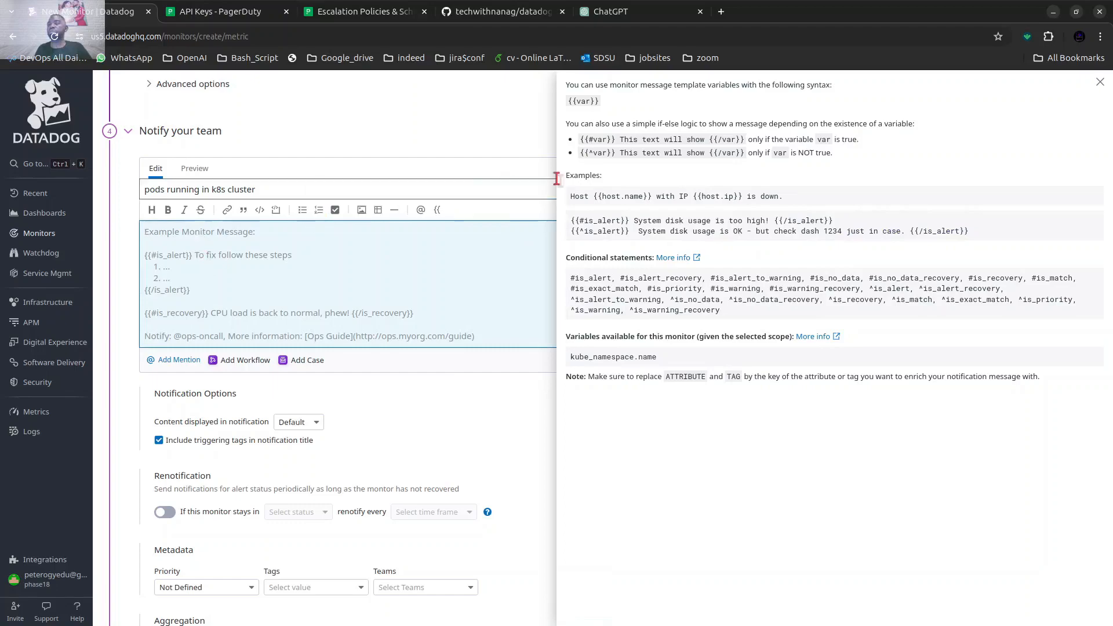
left_click(1098, 84)
left_click(168, 240)
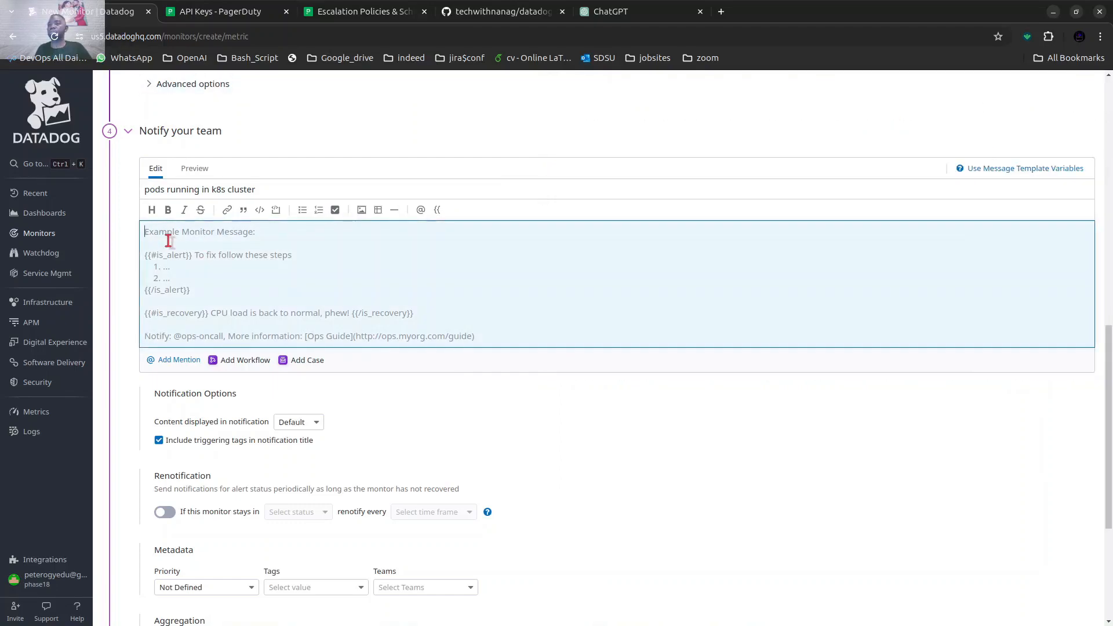
key("ctrl+v")
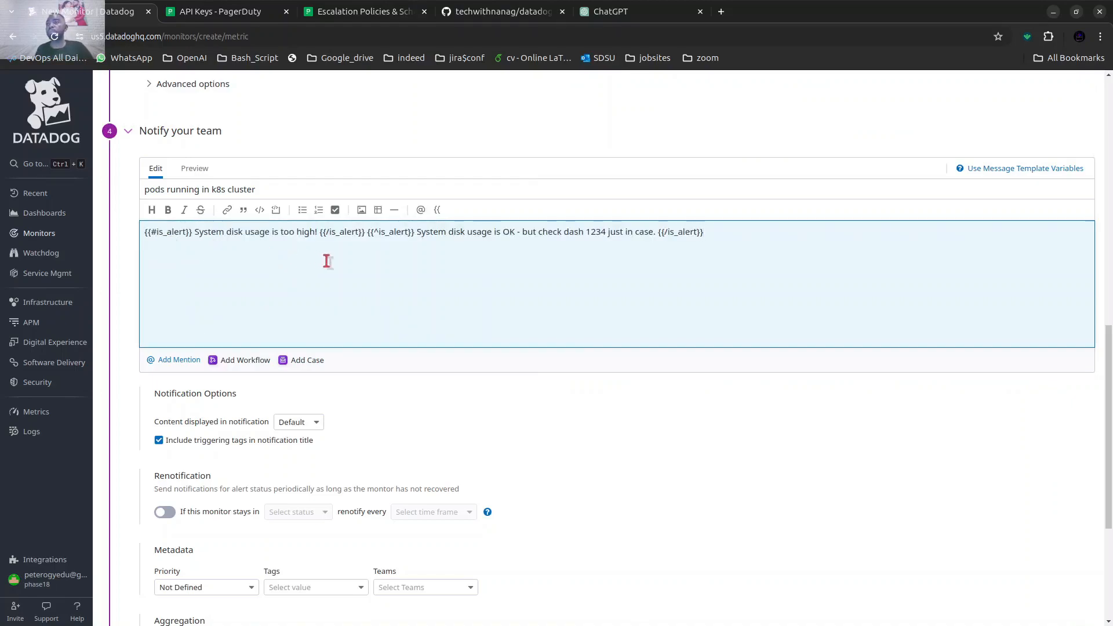
left_click(366, 231)
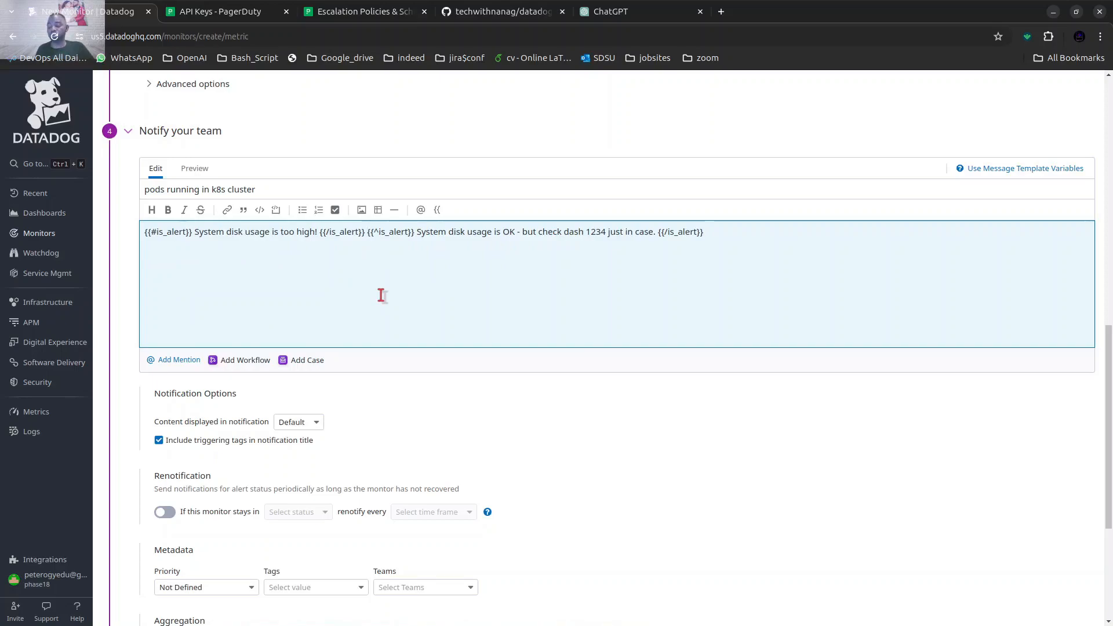
key("Return")
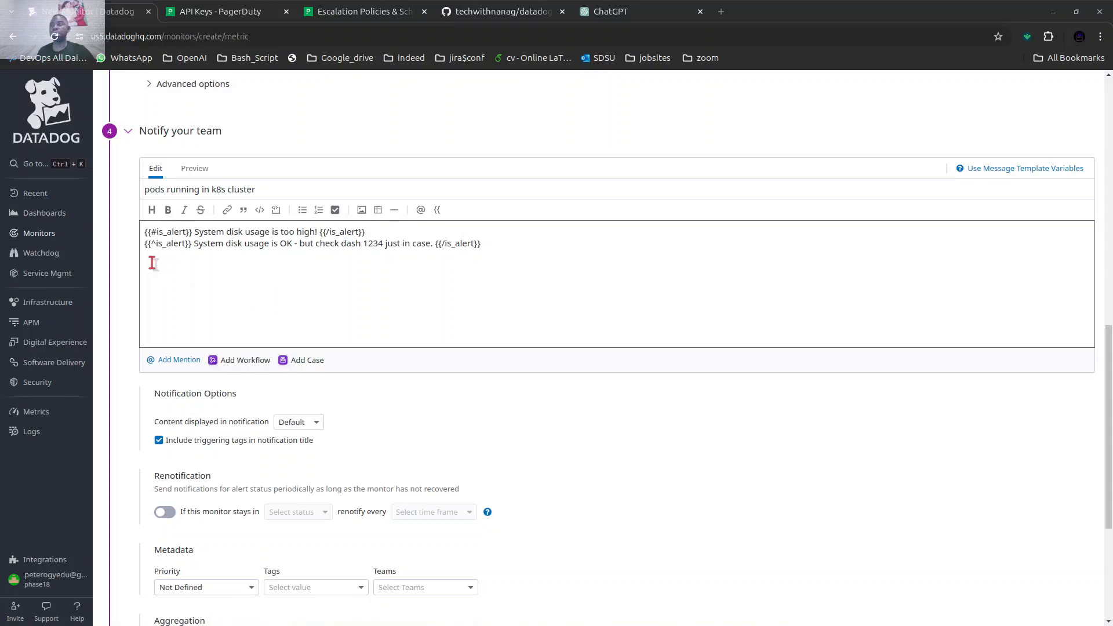
left_click(146, 260)
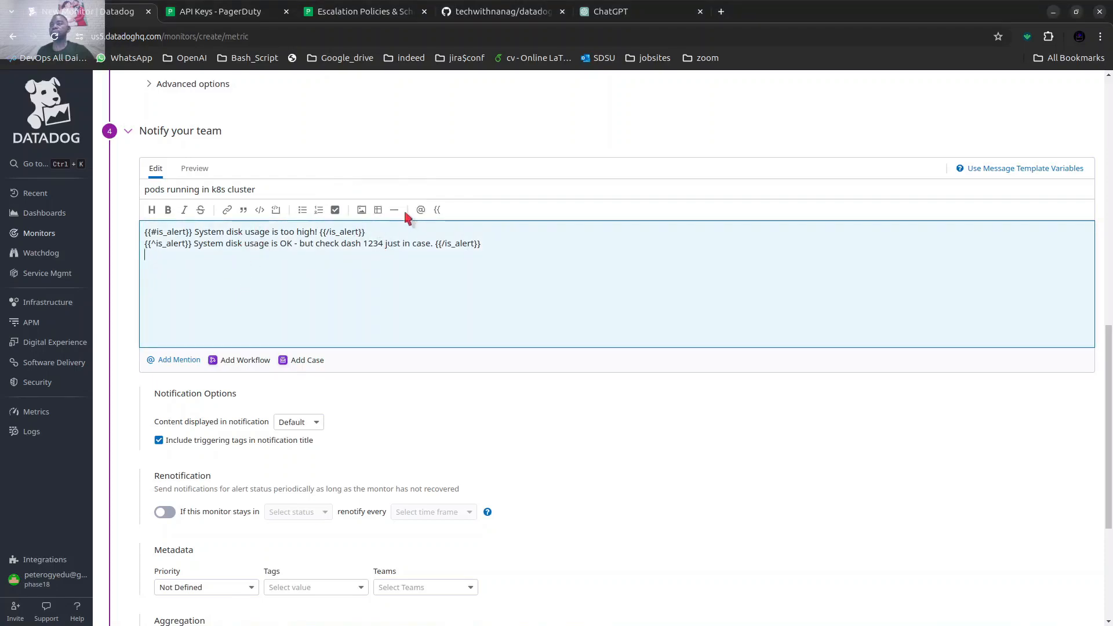
left_click(421, 210)
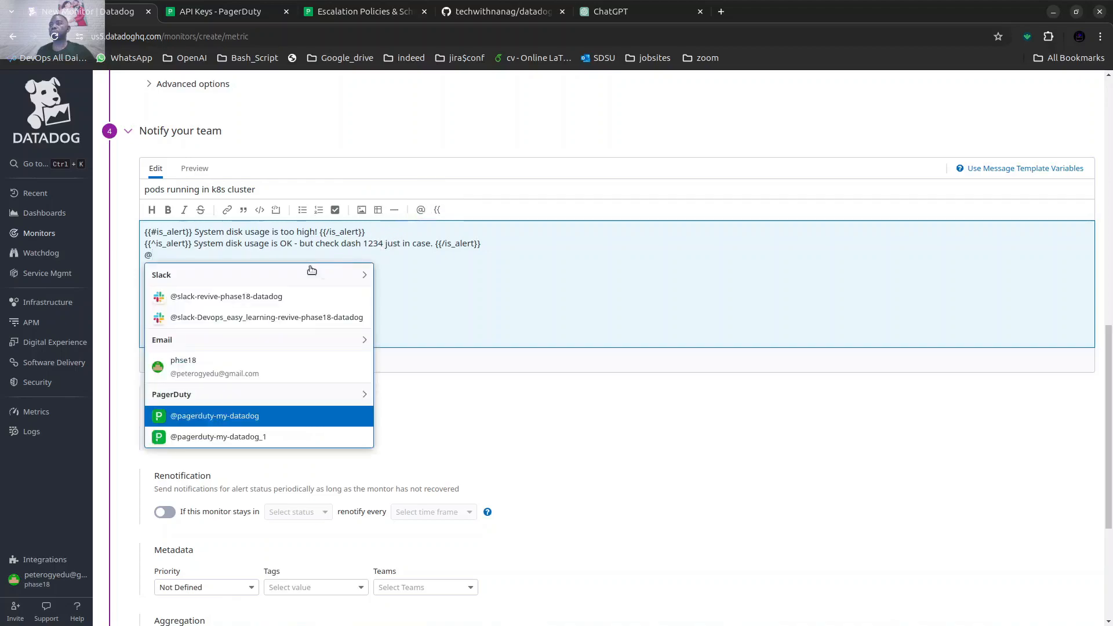
left_click(208, 298)
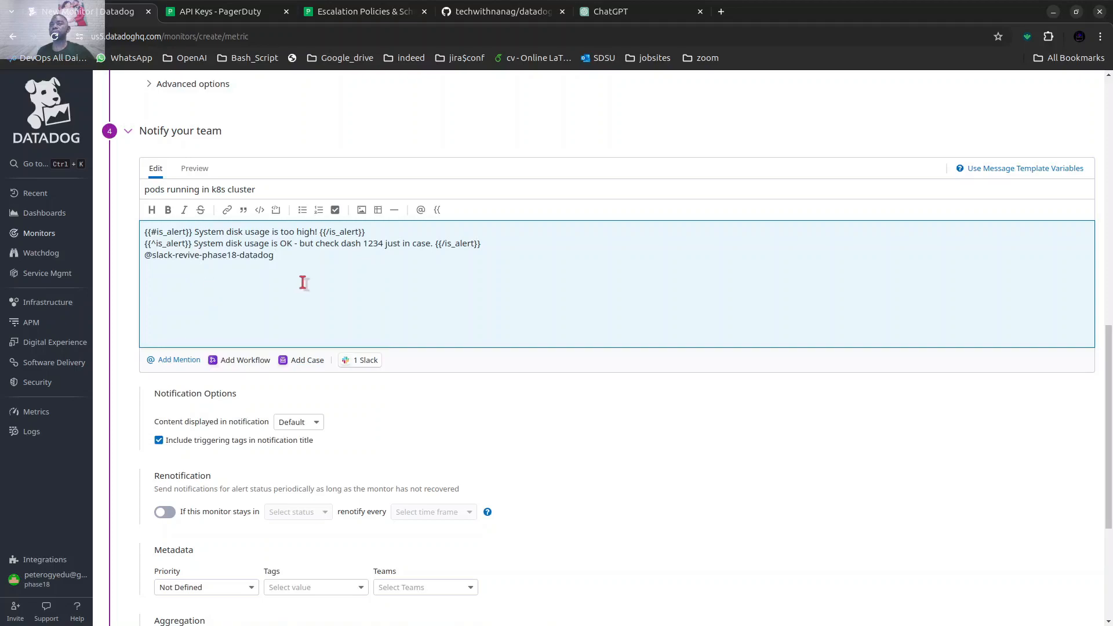
left_click(420, 210)
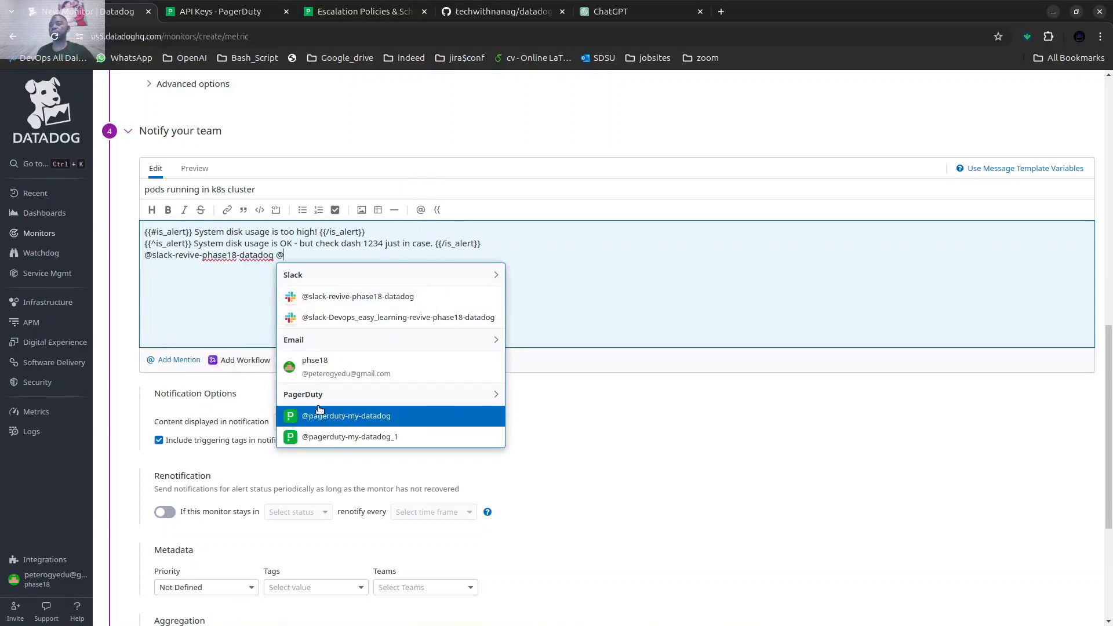
left_click(346, 413)
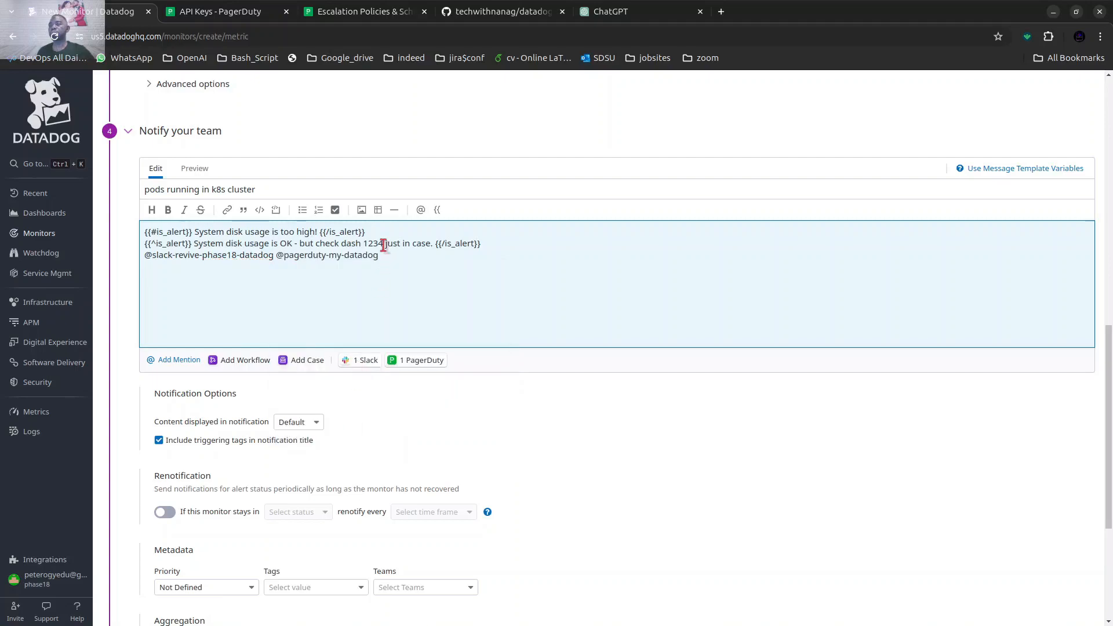
left_click(421, 210)
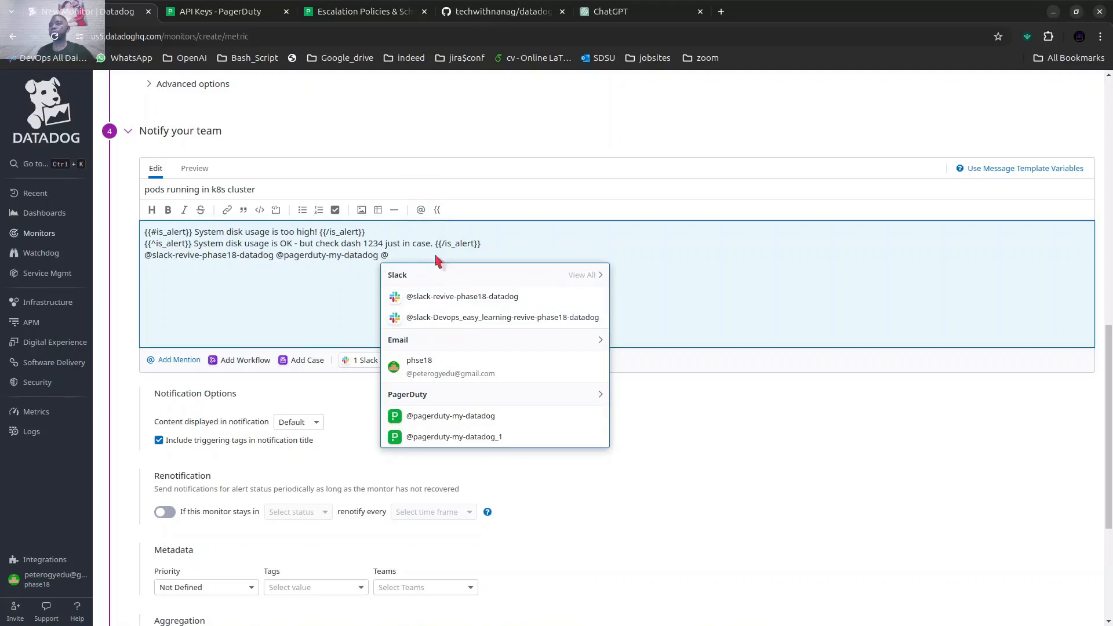
key("BackSpace")
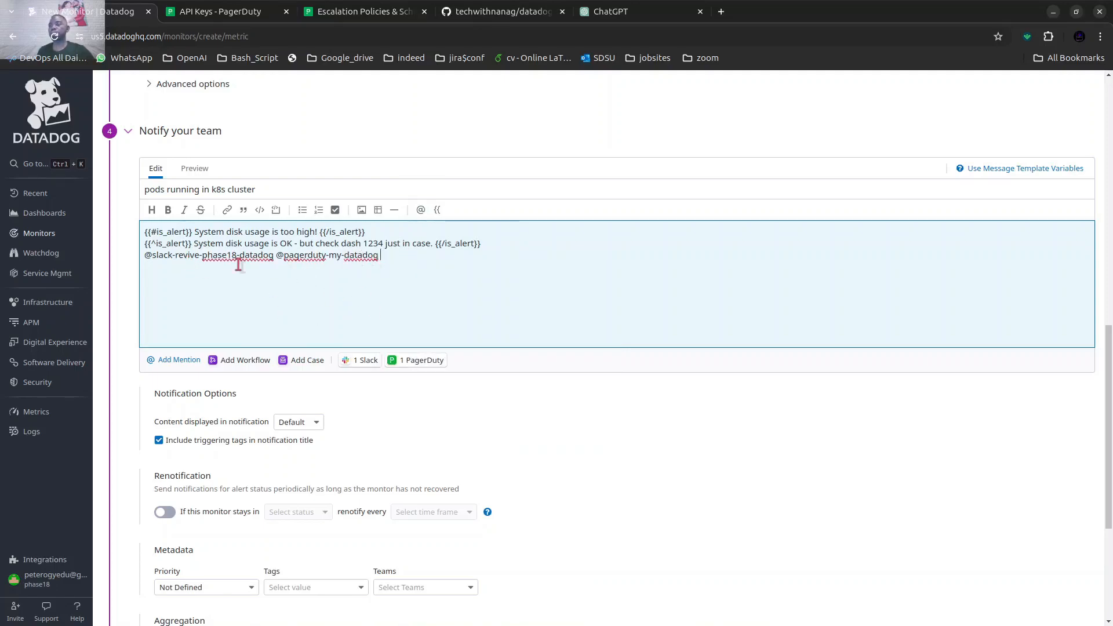
Set the monitor's priority to P1 (Critical) and assign the DEVOPS team using the team:devops tag.
scroll(455, 289, "down", 2)
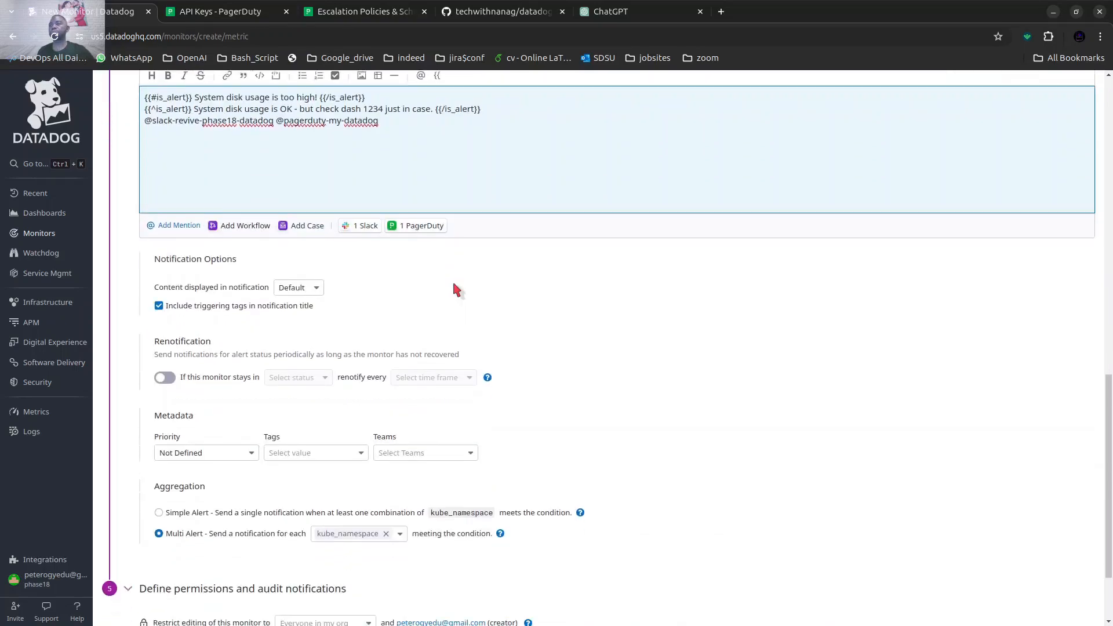
scroll(416, 279, "down", 2)
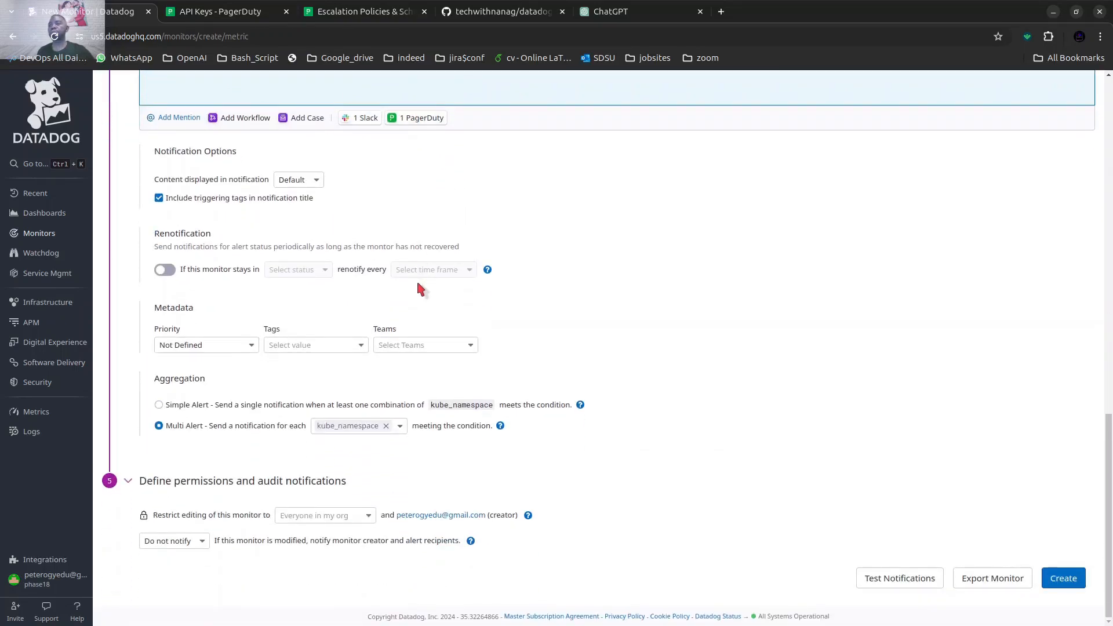
scroll(419, 279, "up", 1)
scroll(396, 272, "up", 1)
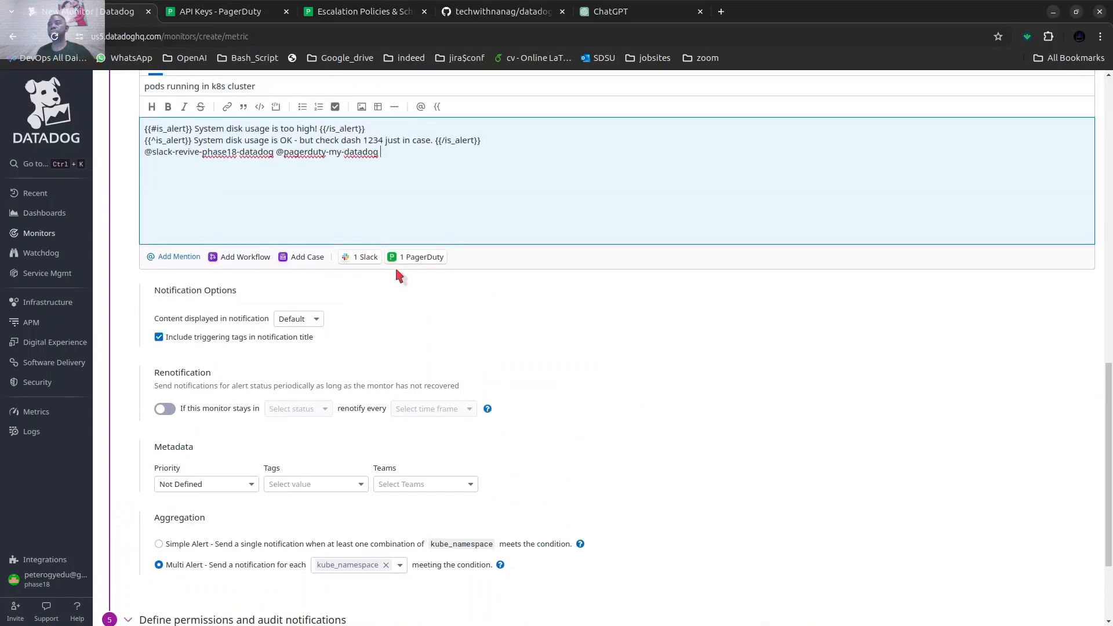
scroll(396, 273, "down", 1)
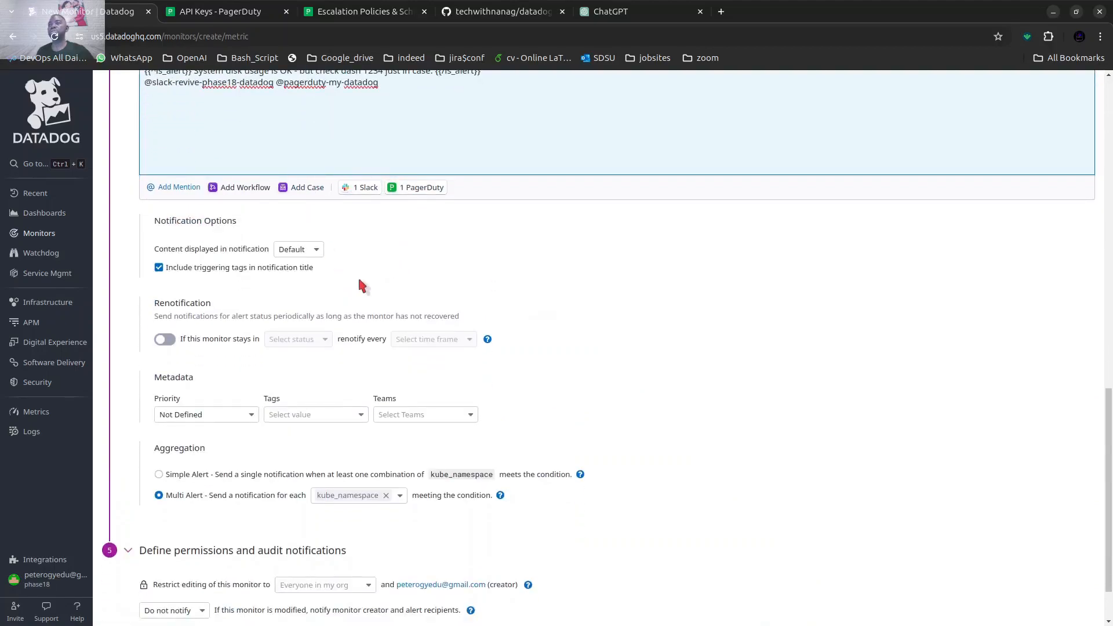
scroll(357, 275, "down", 1)
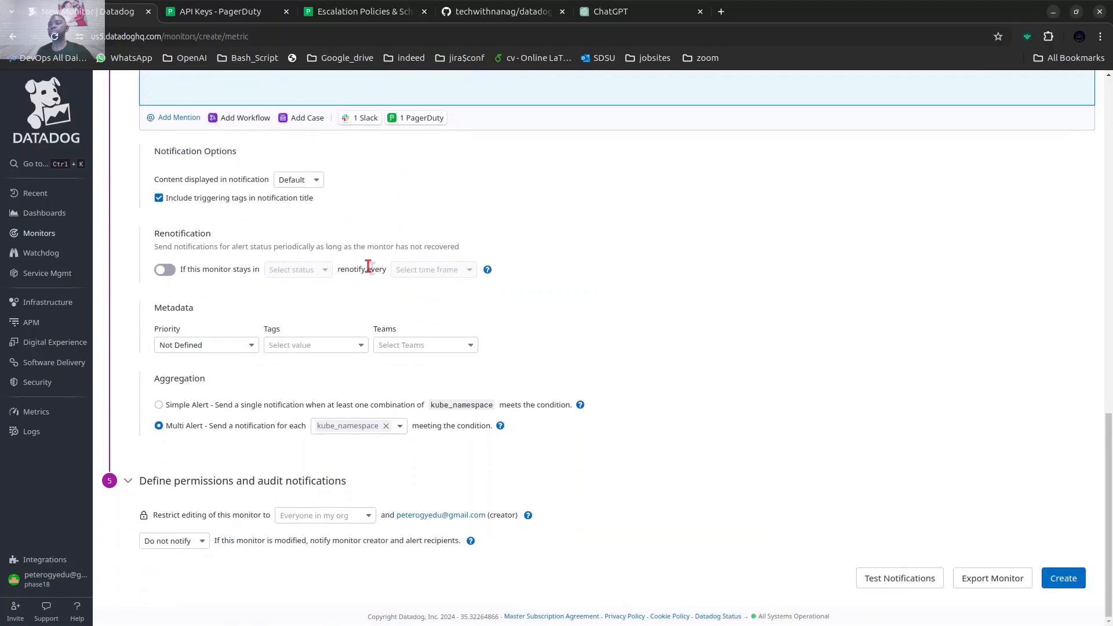
left_click(223, 348)
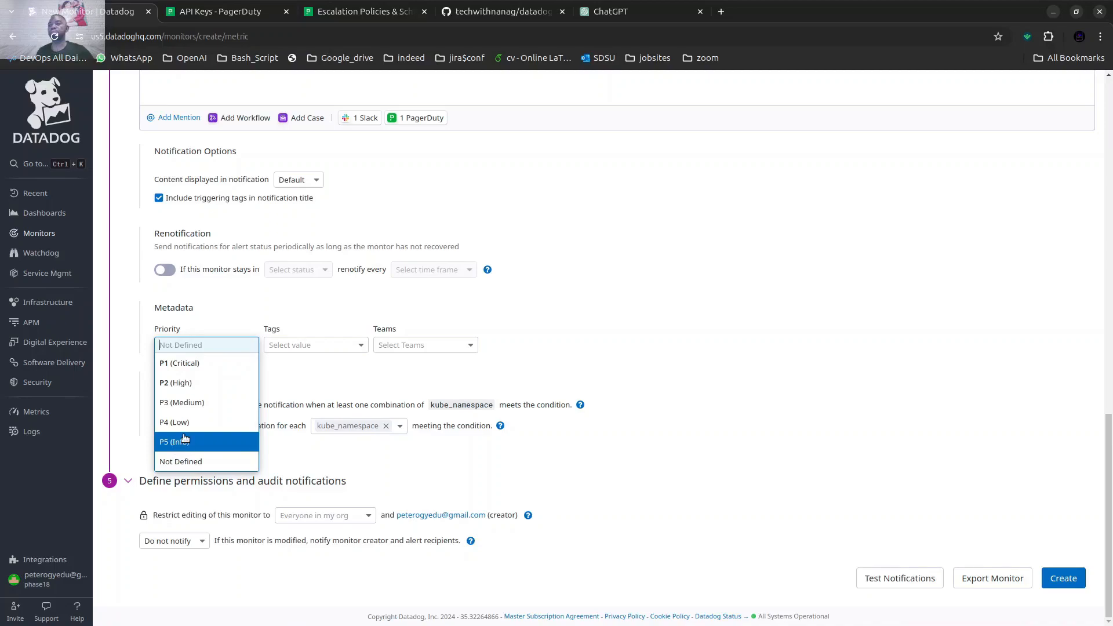
left_click(280, 361)
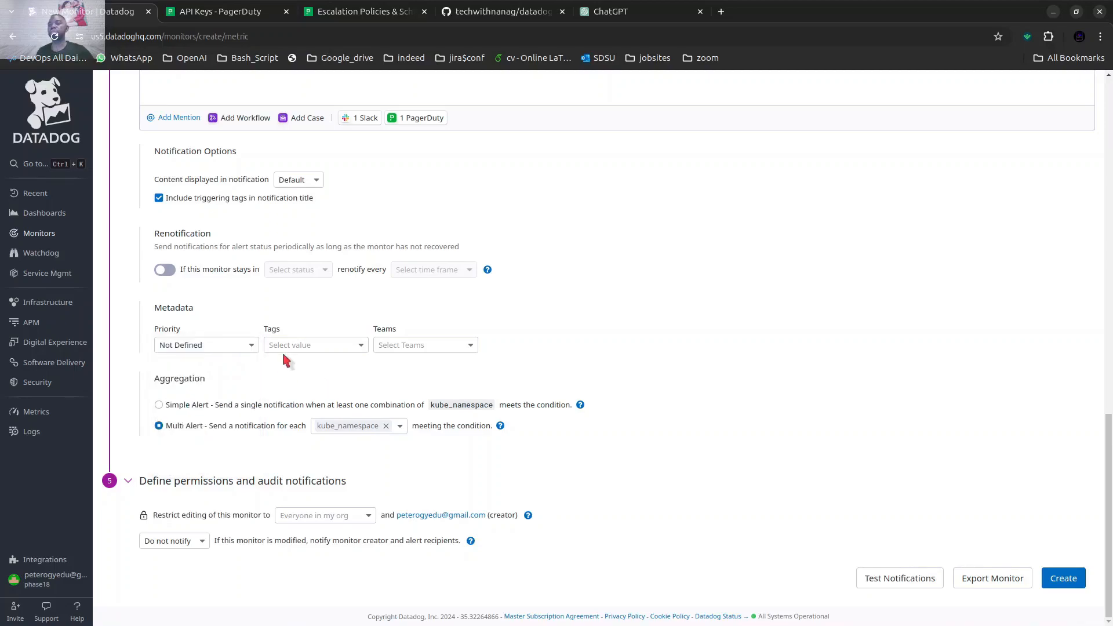
left_click(281, 348)
left_click(168, 348)
left_click(174, 374)
left_click(293, 353)
left_click(294, 374)
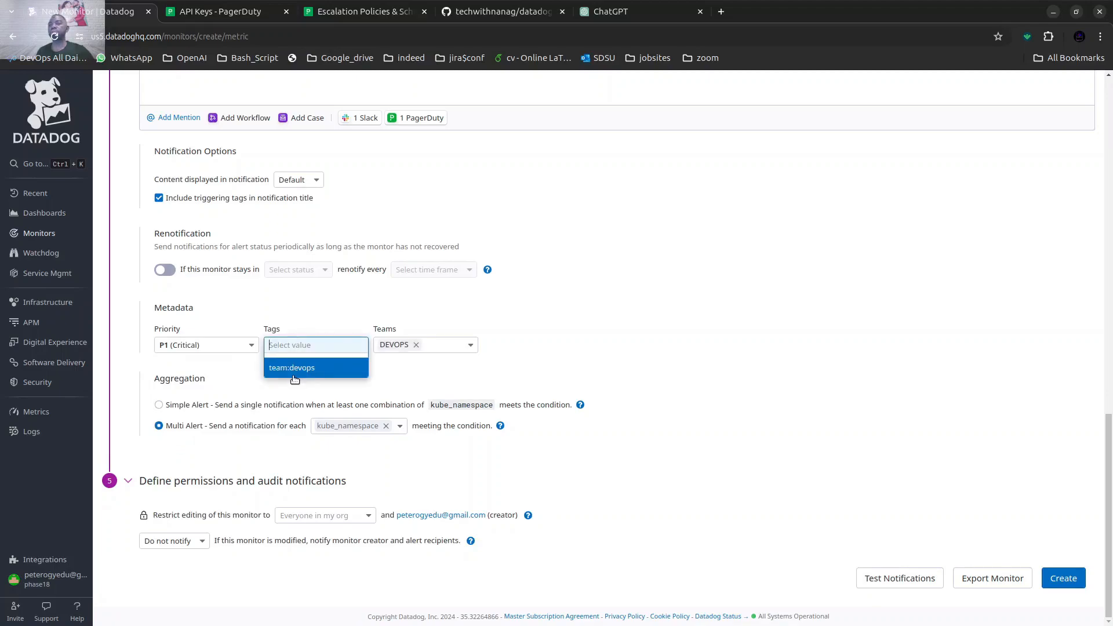
left_click(379, 384)
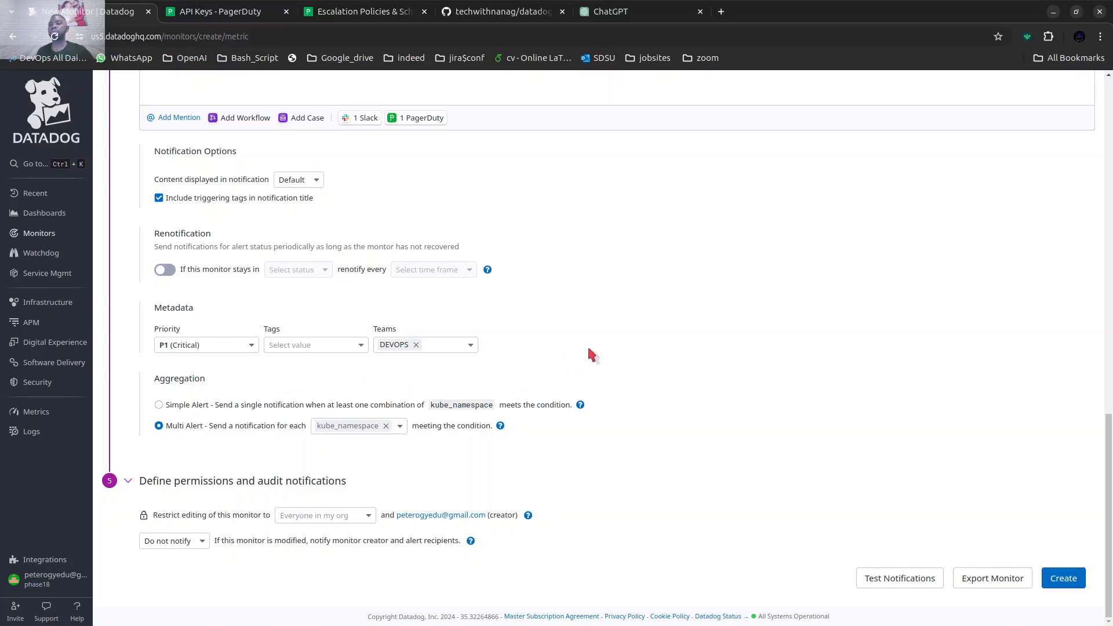
Set the audit option to notify the monitor creator and alert recipients when the monitor is modified.
mouse_move(580, 404)
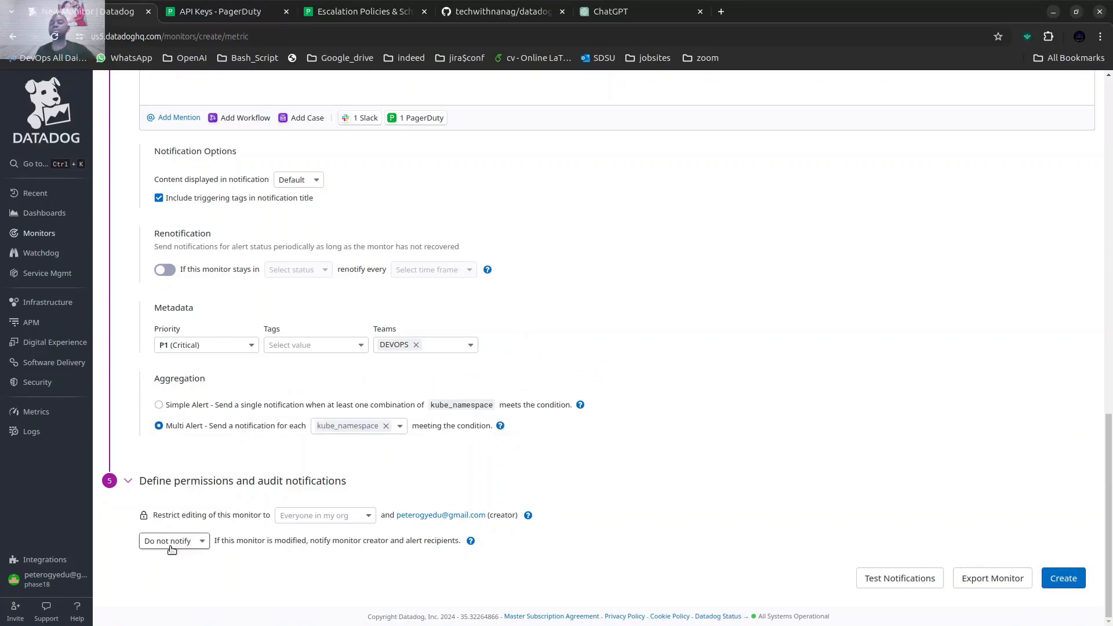
left_click(145, 542)
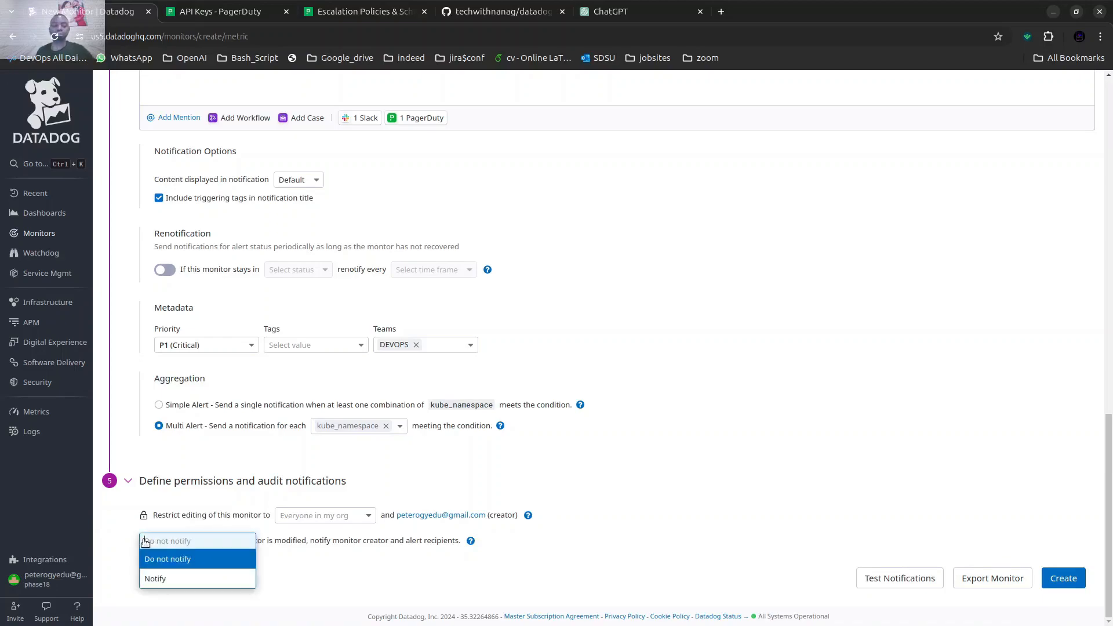
left_click(155, 578)
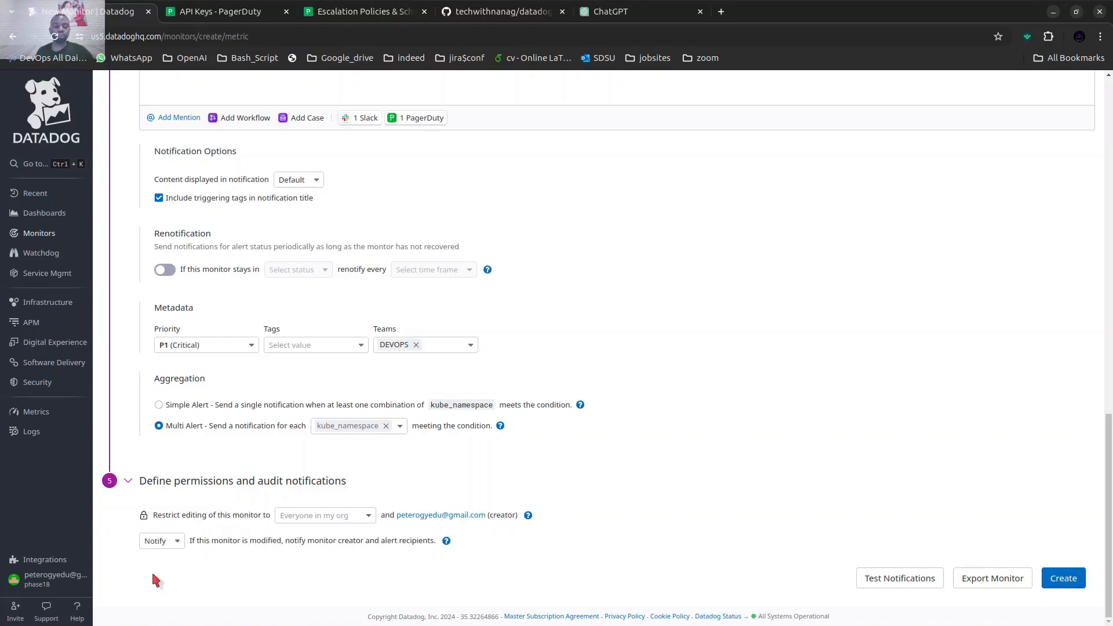
Run a notification test for the monitor's Alert and Warn state transitions, and close the test dialog.
left_click(903, 580)
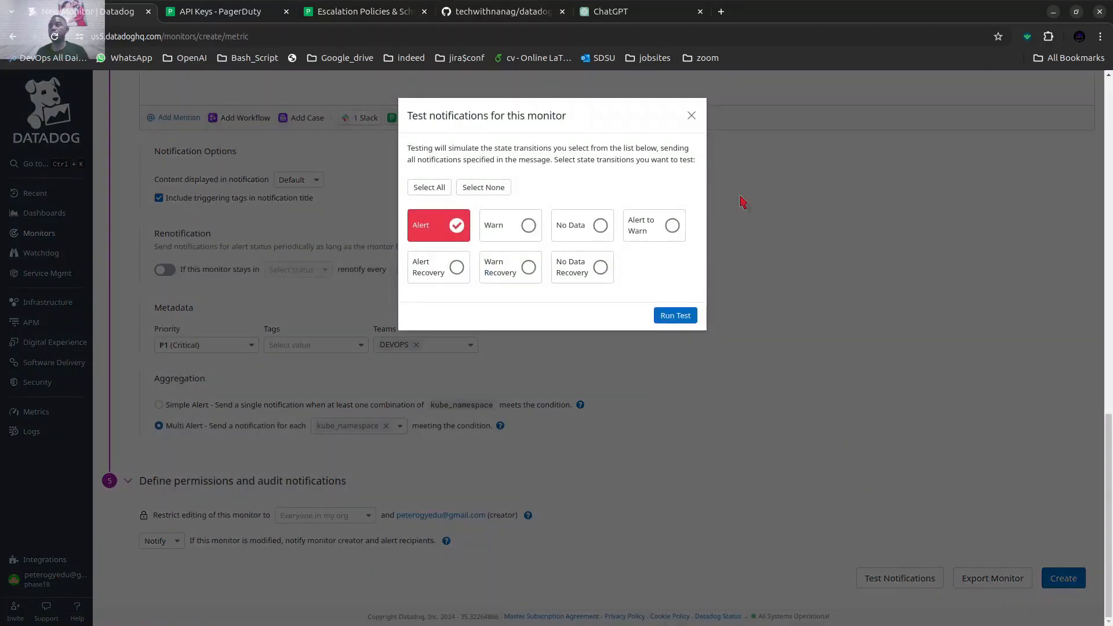
left_click(528, 226)
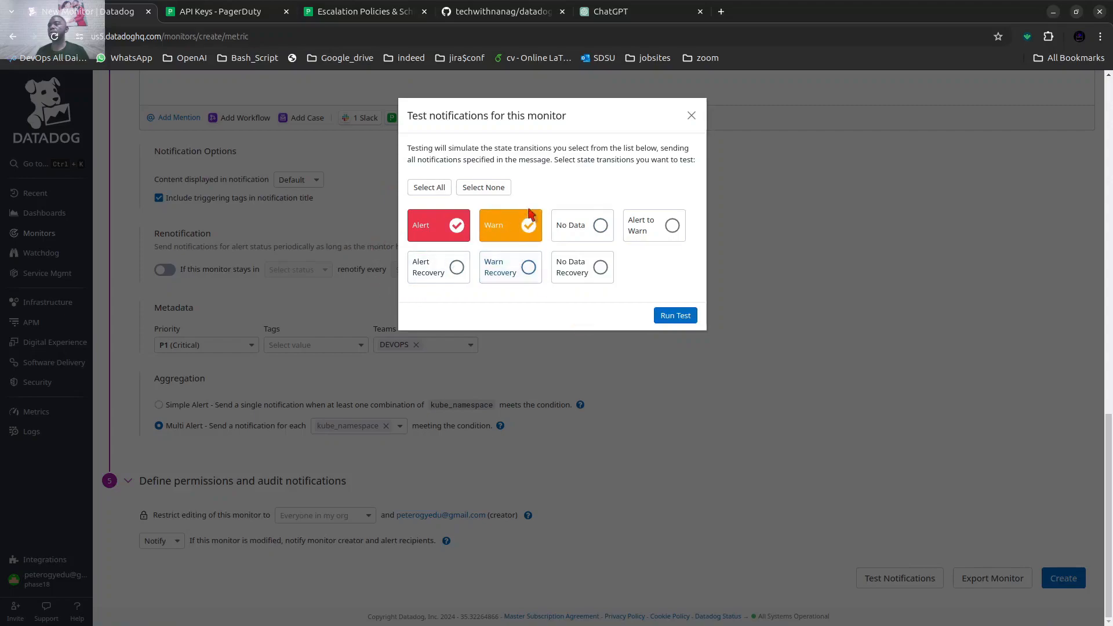
left_click(693, 321)
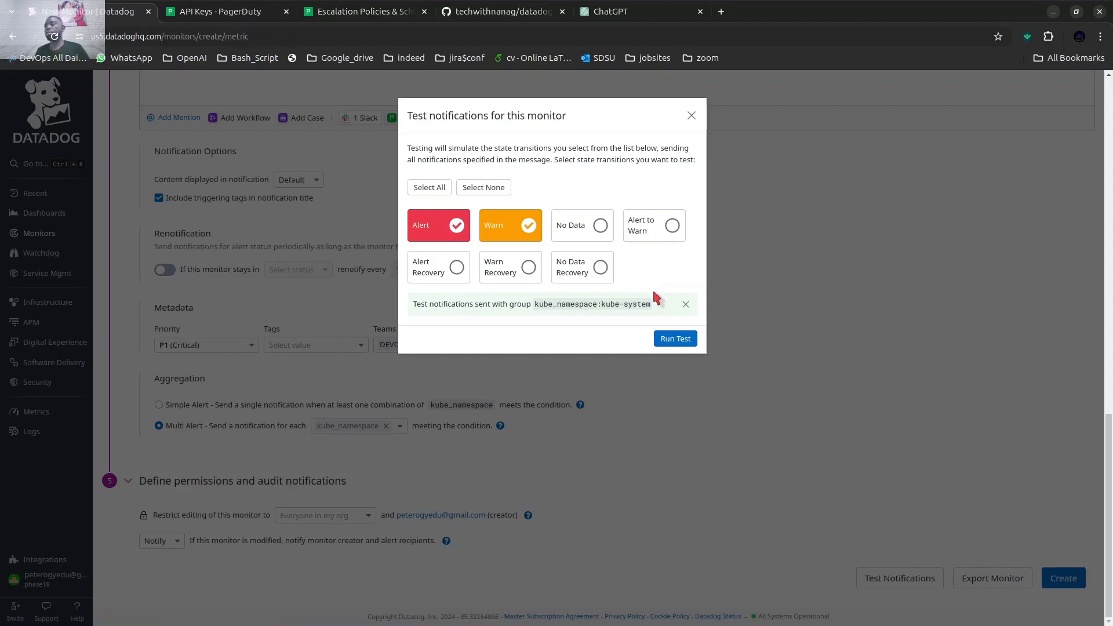
left_click(692, 117)
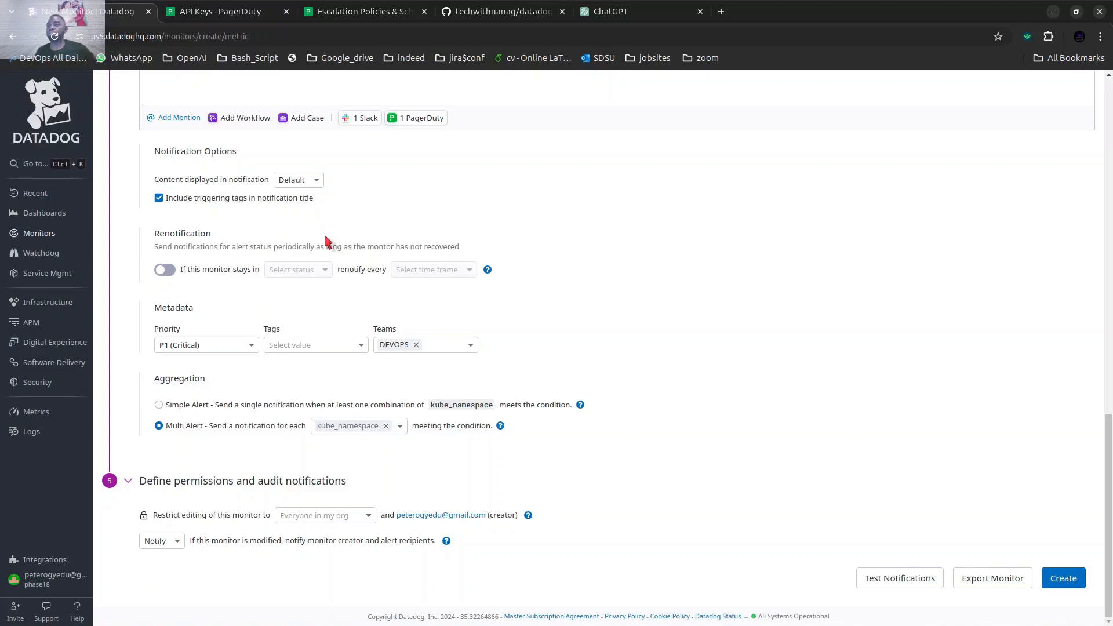
Switch to Slack and examine the Datadog test notifications in the revive-phase18-datadog channel, including the Warn message's threshold condition.
mouse_move(638, 624)
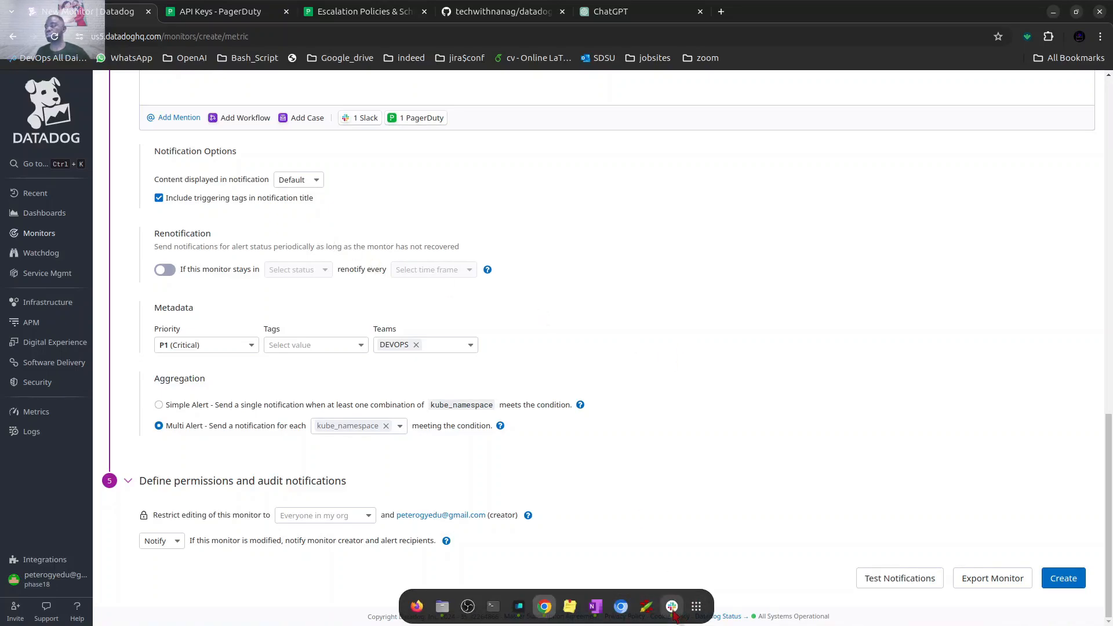
left_click(672, 612)
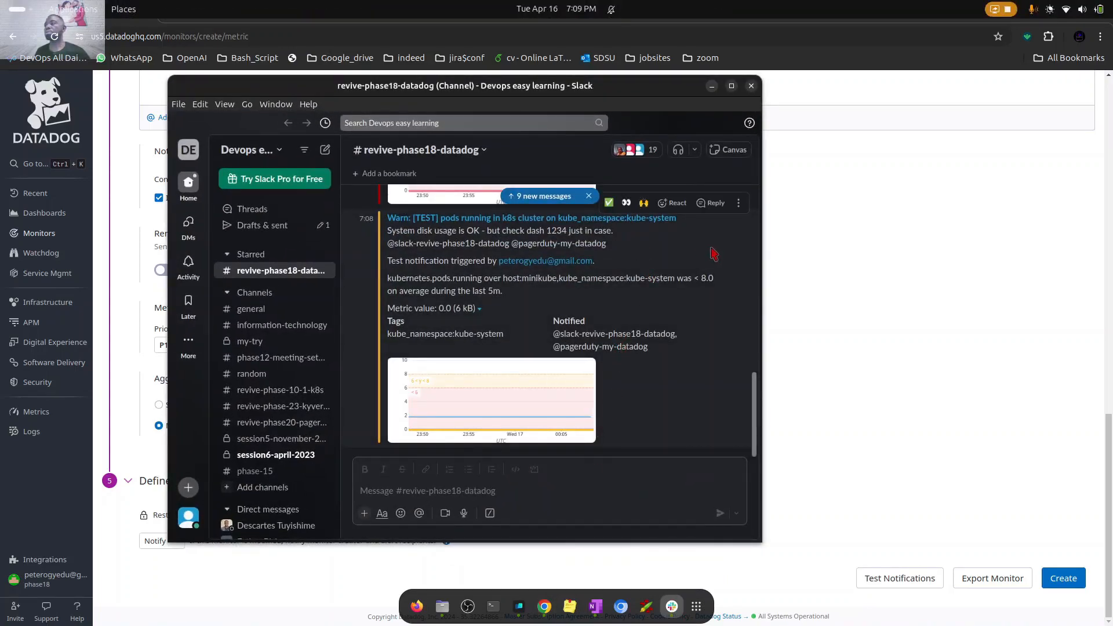
scroll(603, 340, "up", 10)
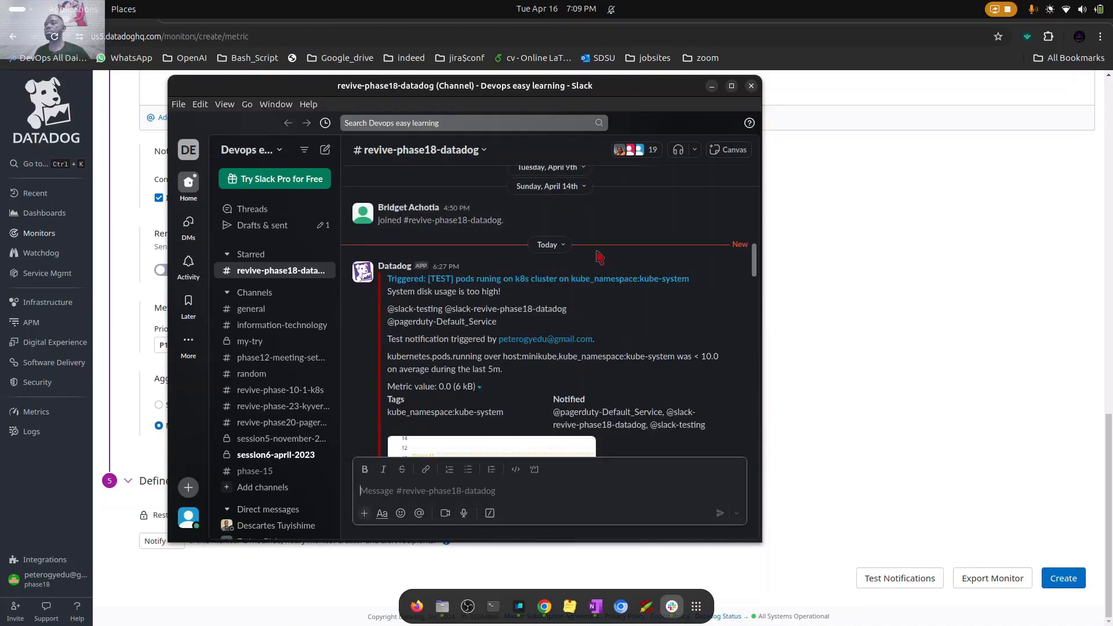
scroll(603, 341, "down", 10)
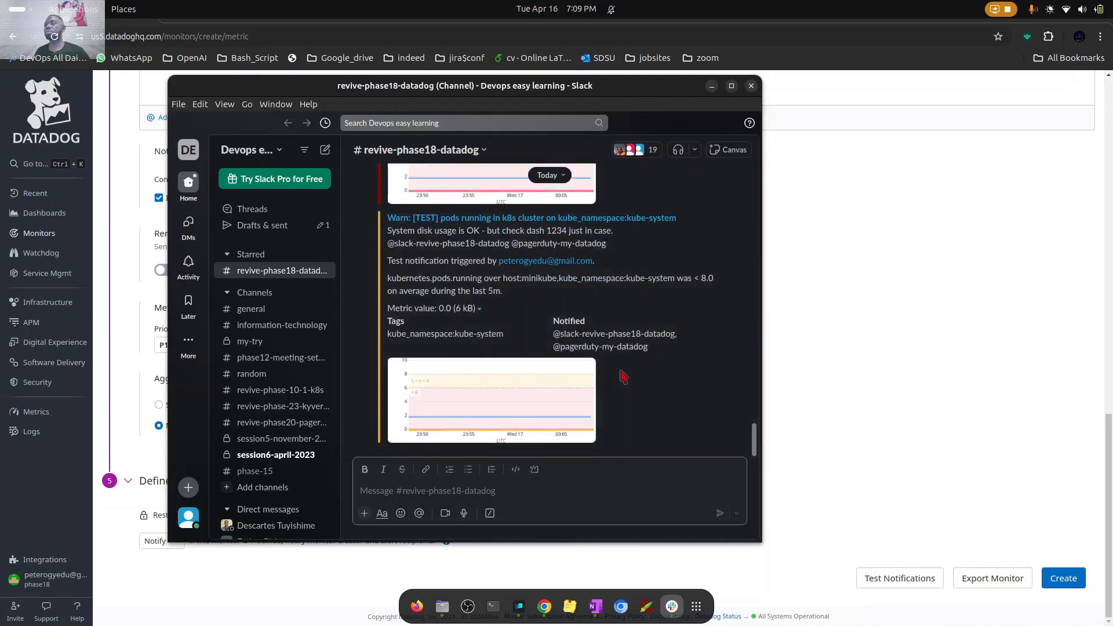
scroll(640, 297, "up", 2)
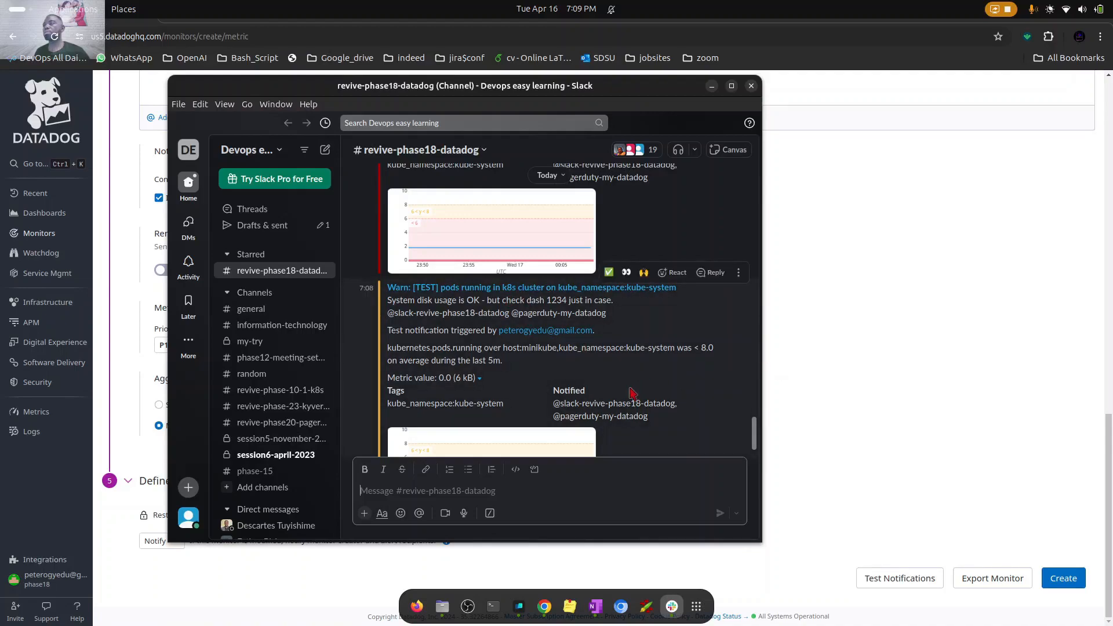
scroll(631, 393, "down", 2)
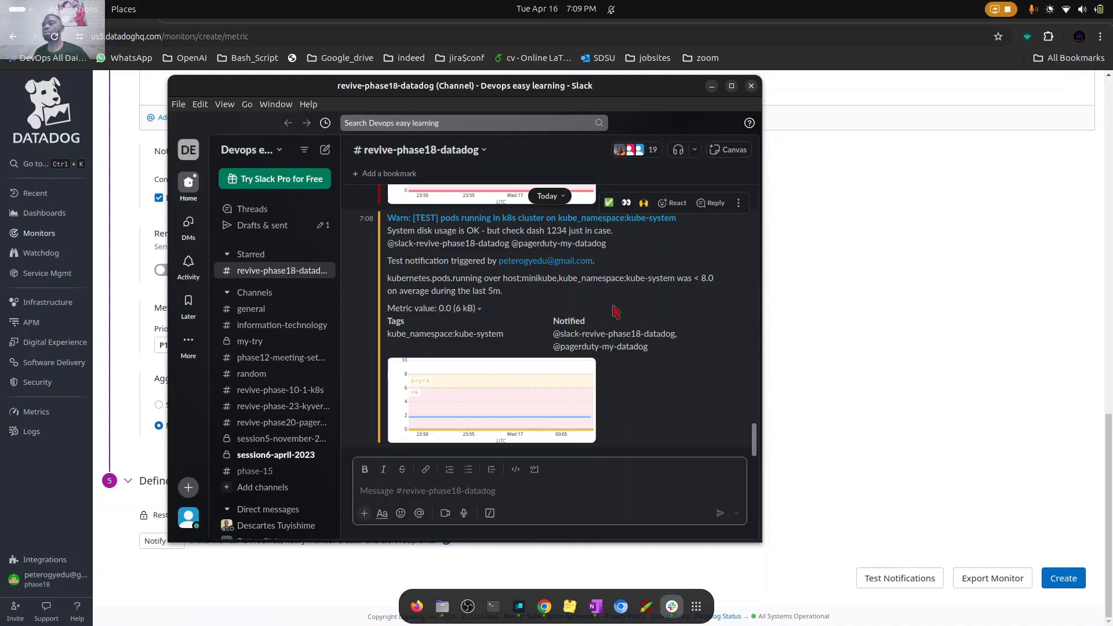
left_click_drag(719, 280, 689, 278)
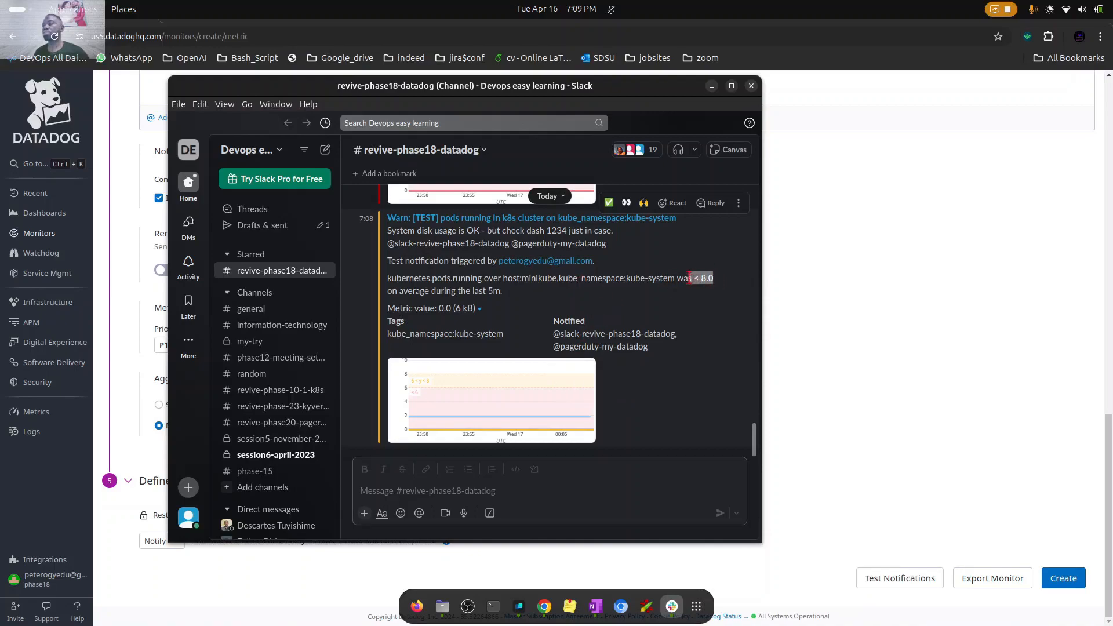
Compare the Slack warning message with the monitor's alert and warning thresholds by placing the windows side by side, and minimize Slack.
left_click_drag(596, 91, 883, 105)
scroll(241, 322, "up", 4)
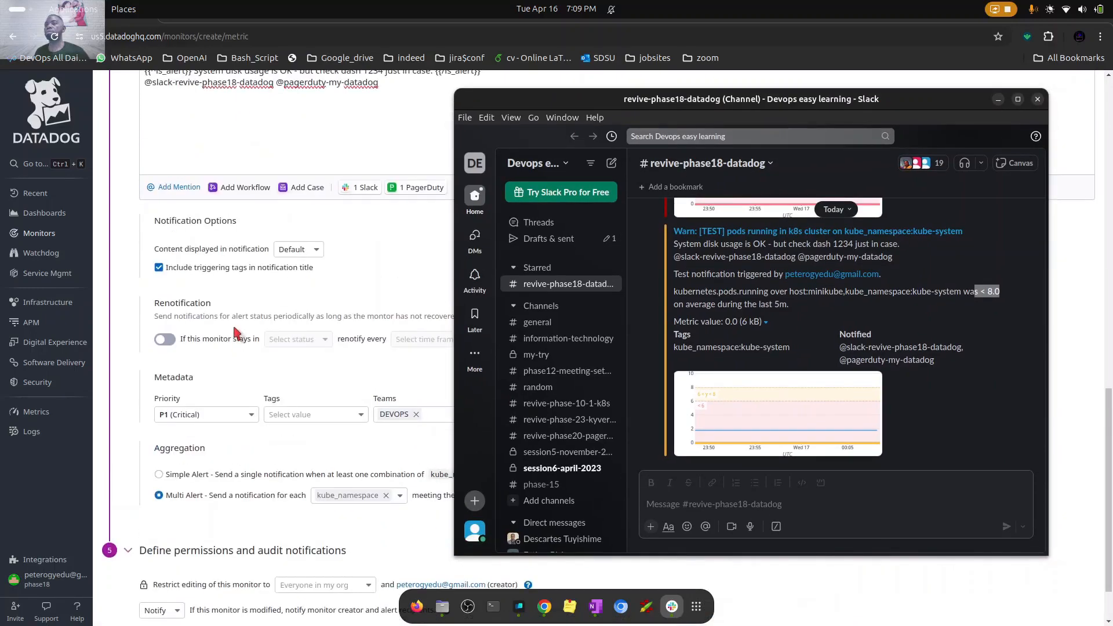
scroll(242, 322, "down", 4)
scroll(241, 319, "up", 8)
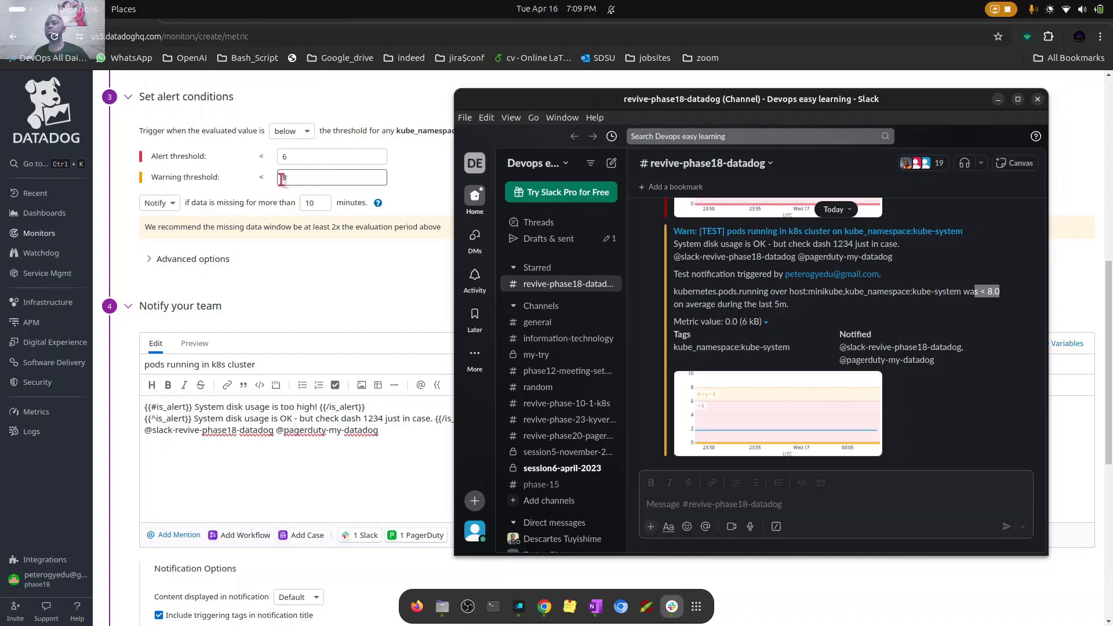
left_click_drag(927, 291, 1005, 297)
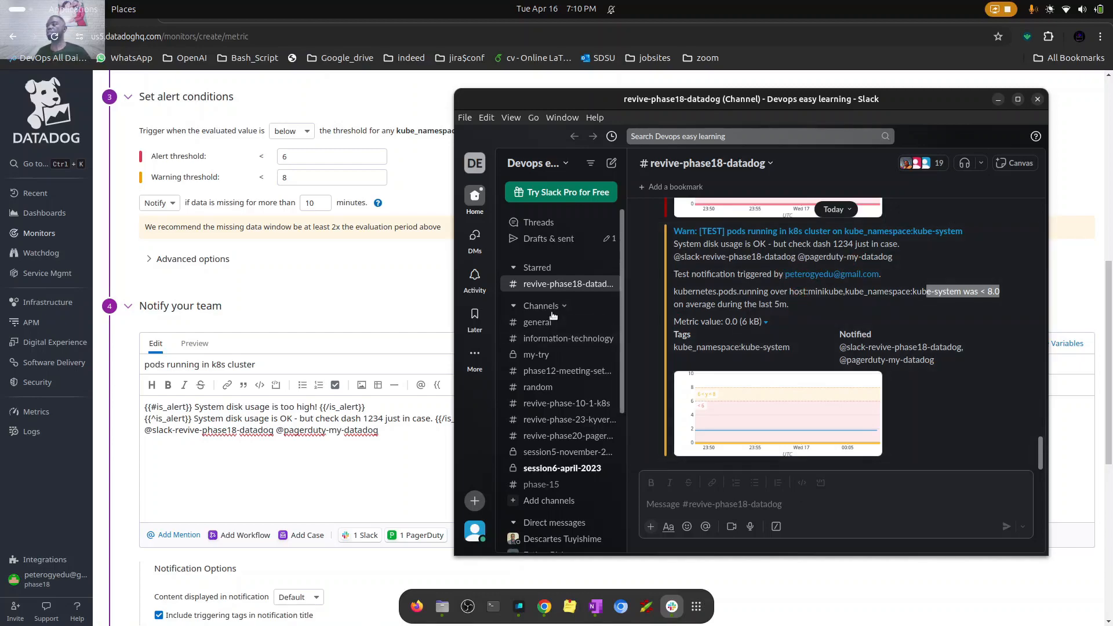
left_click(998, 100)
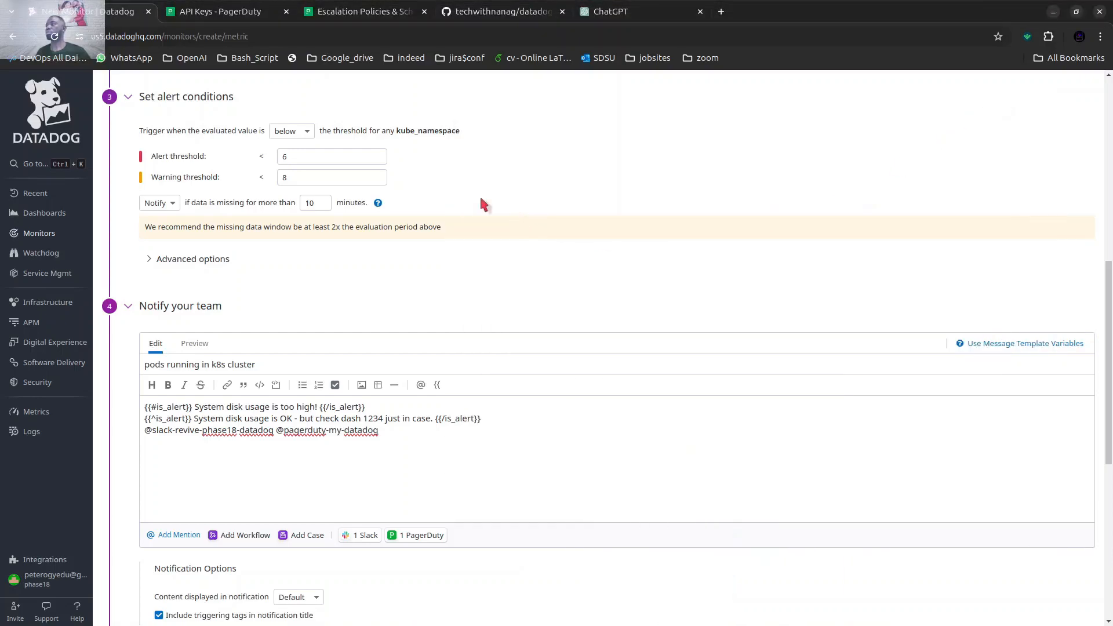
Switch to PagerDuty, dismiss the new API key dialog, and examine the monthly on-call shifts calendar for the my-datadog-ep escalation policy.
left_click(221, 12)
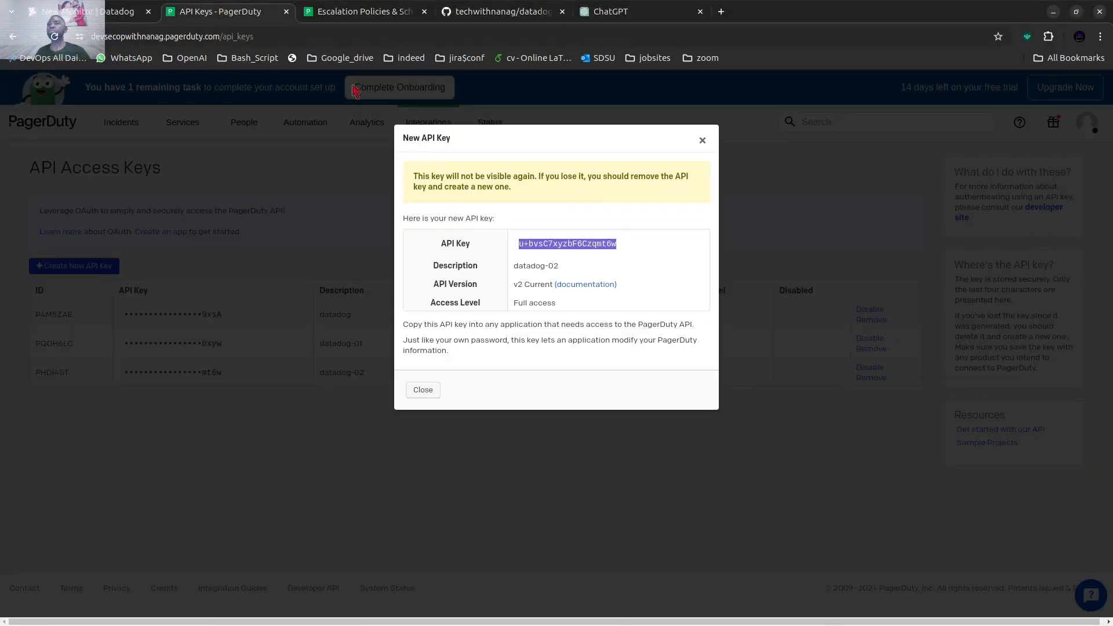
left_click(702, 142)
mouse_move(184, 133)
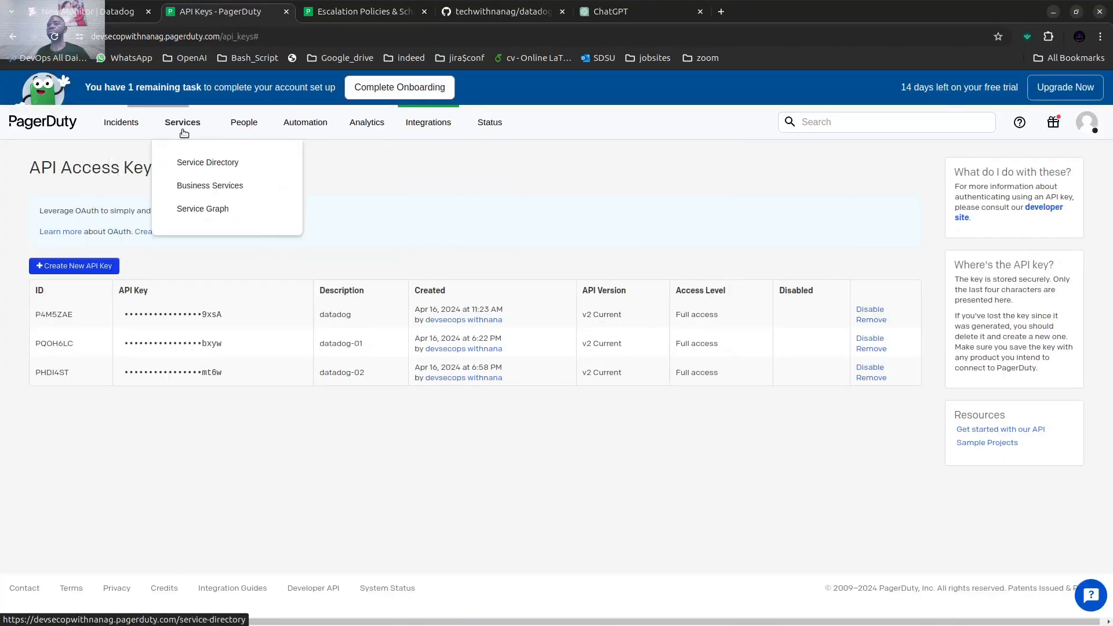
mouse_move(236, 124)
left_click(263, 184)
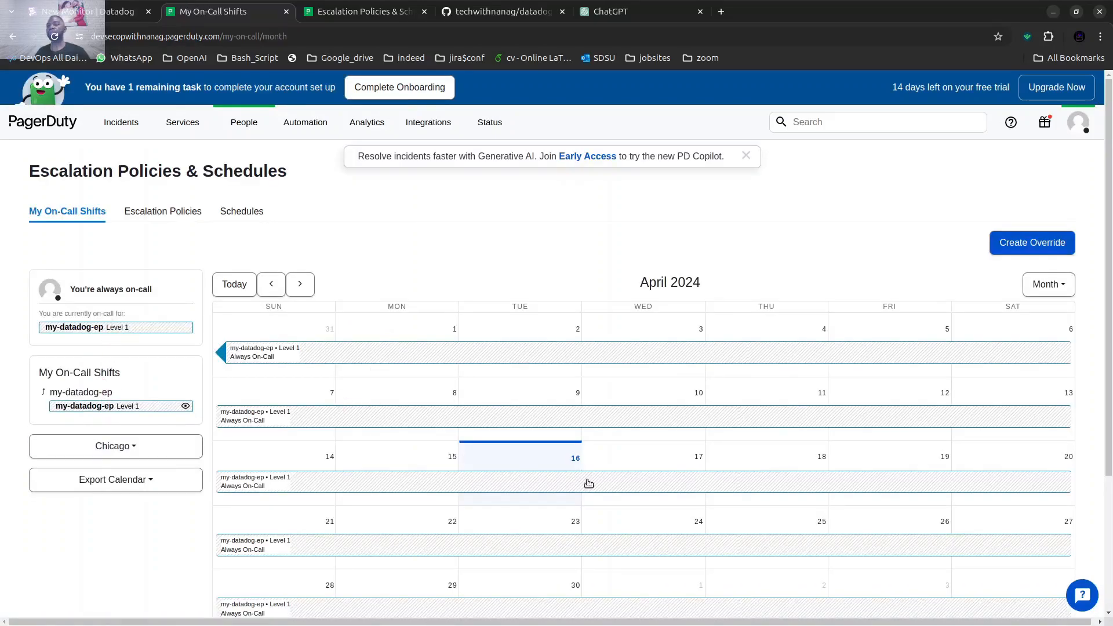
scroll(536, 444, "down", 2)
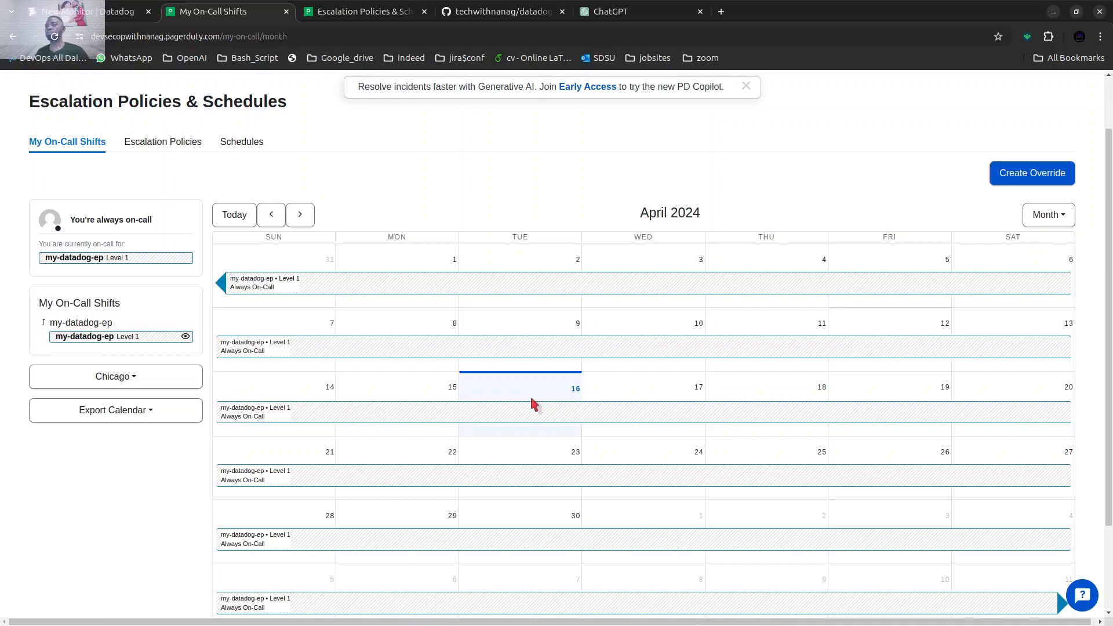
scroll(536, 394, "down", 3)
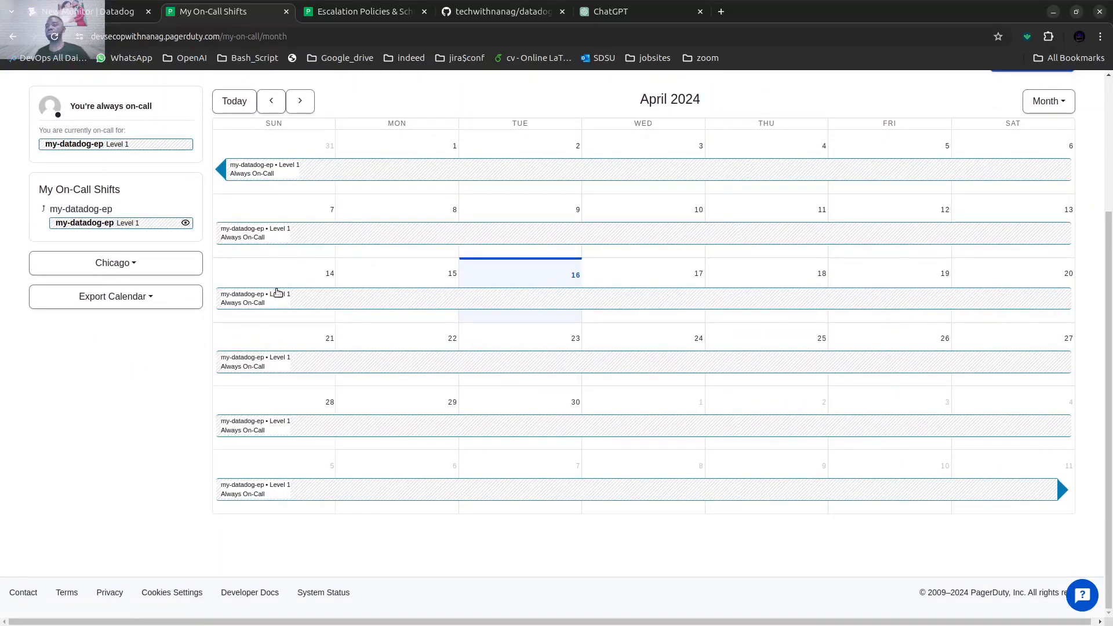
scroll(281, 296, "up", 2)
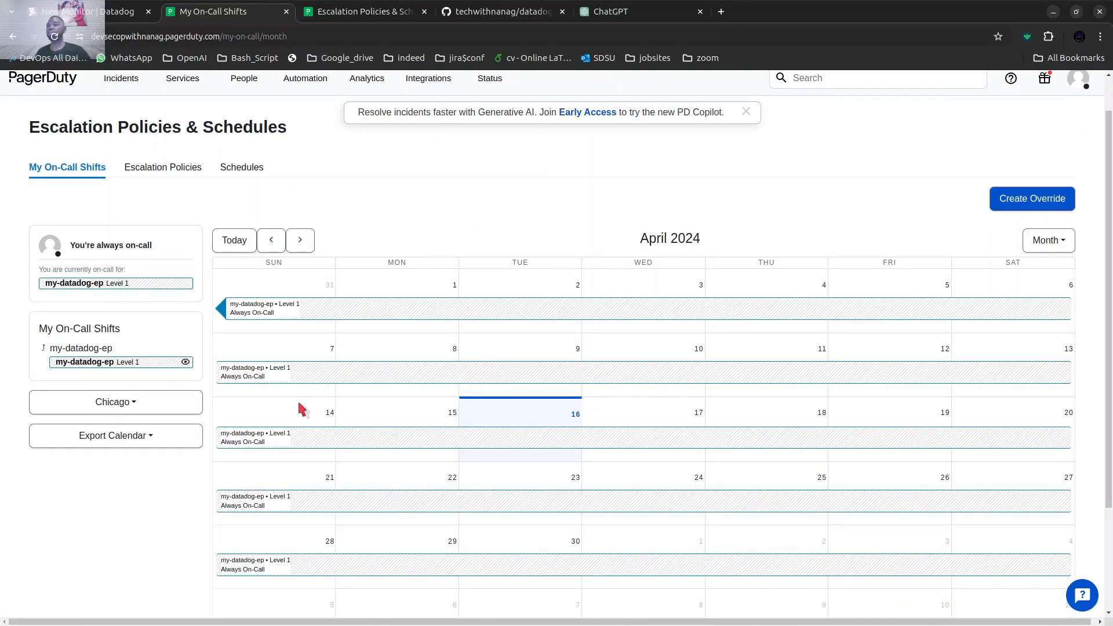